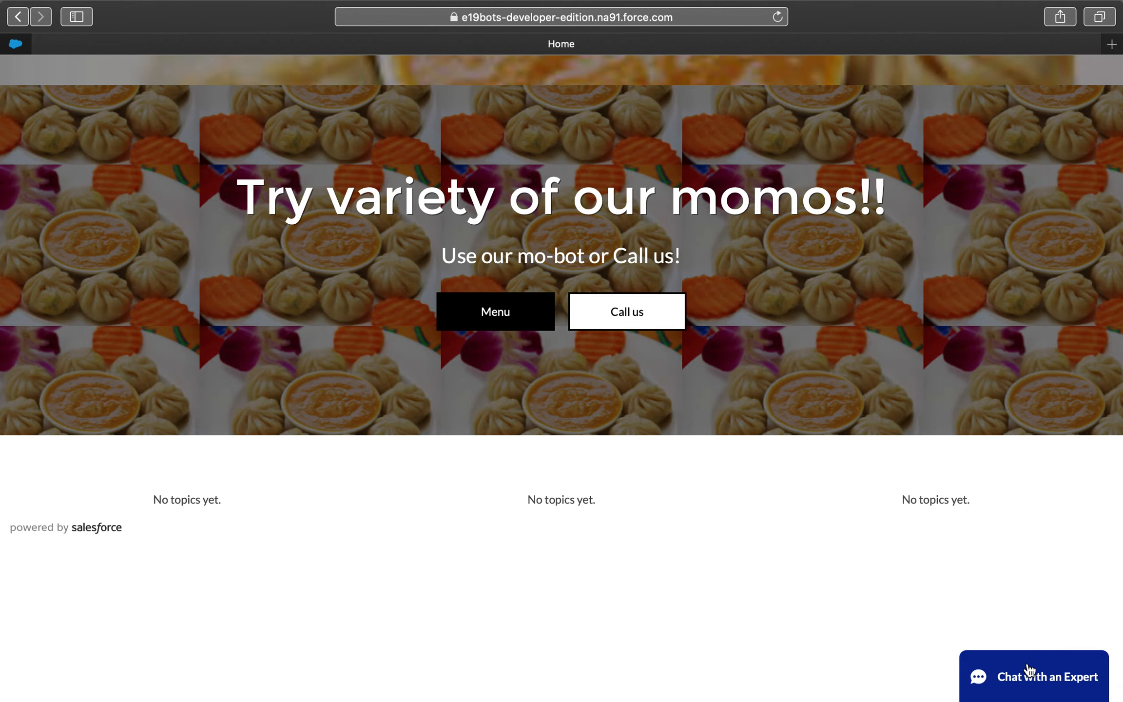
- Open the expert chat on the momo site, fill in the first and last name, and start chatting
left_click(1022, 680)
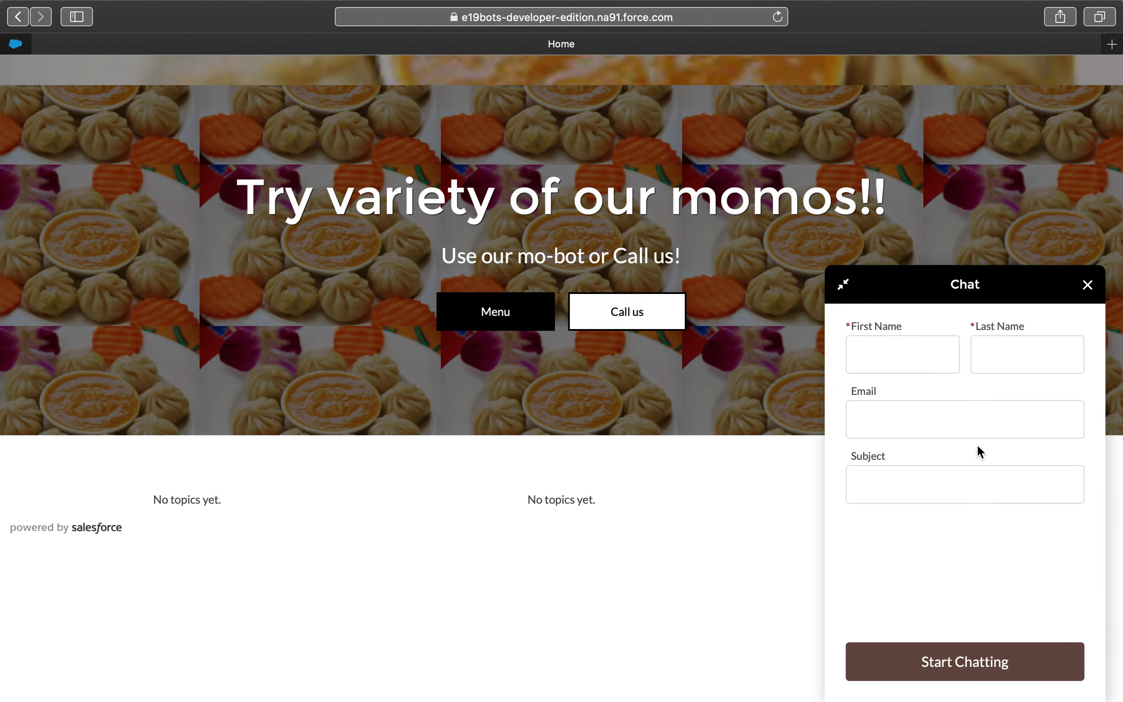
left_click(896, 356)
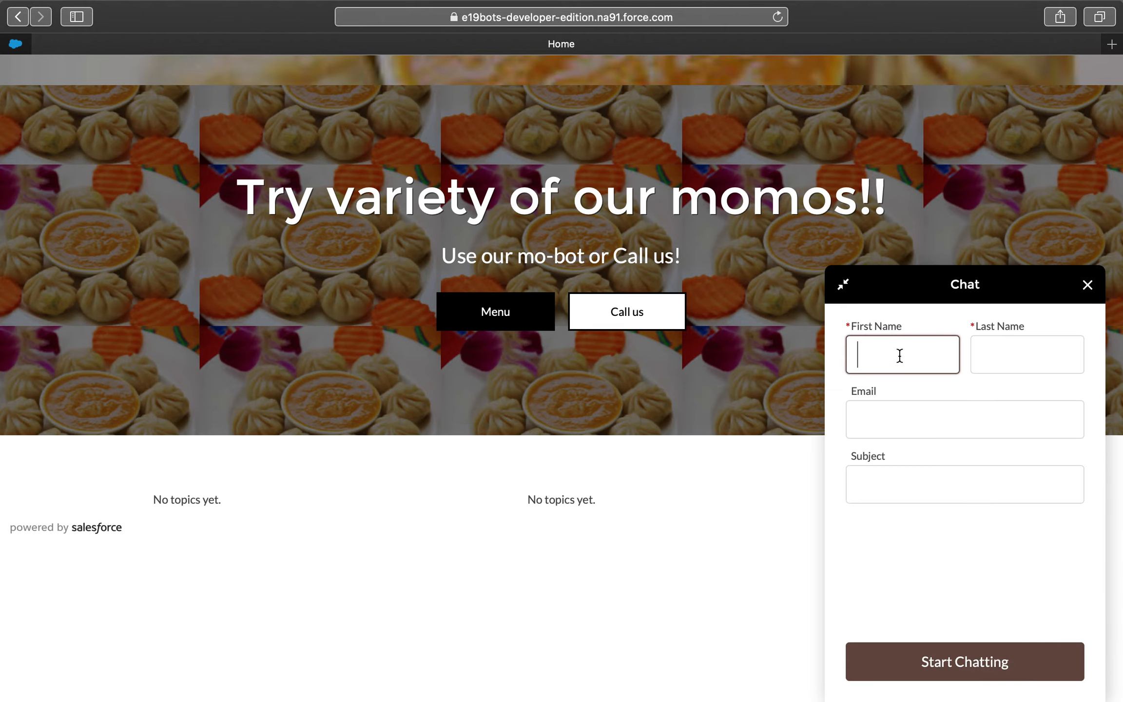
type("p")
left_click(998, 352)
type("s")
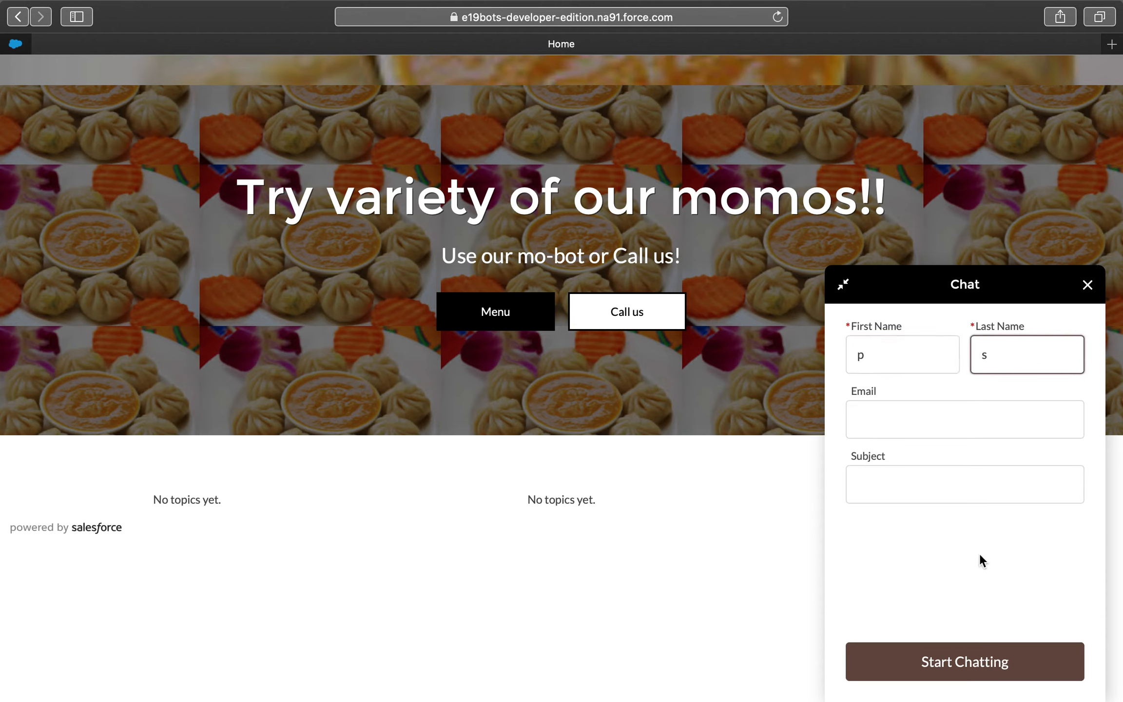
left_click(943, 663)
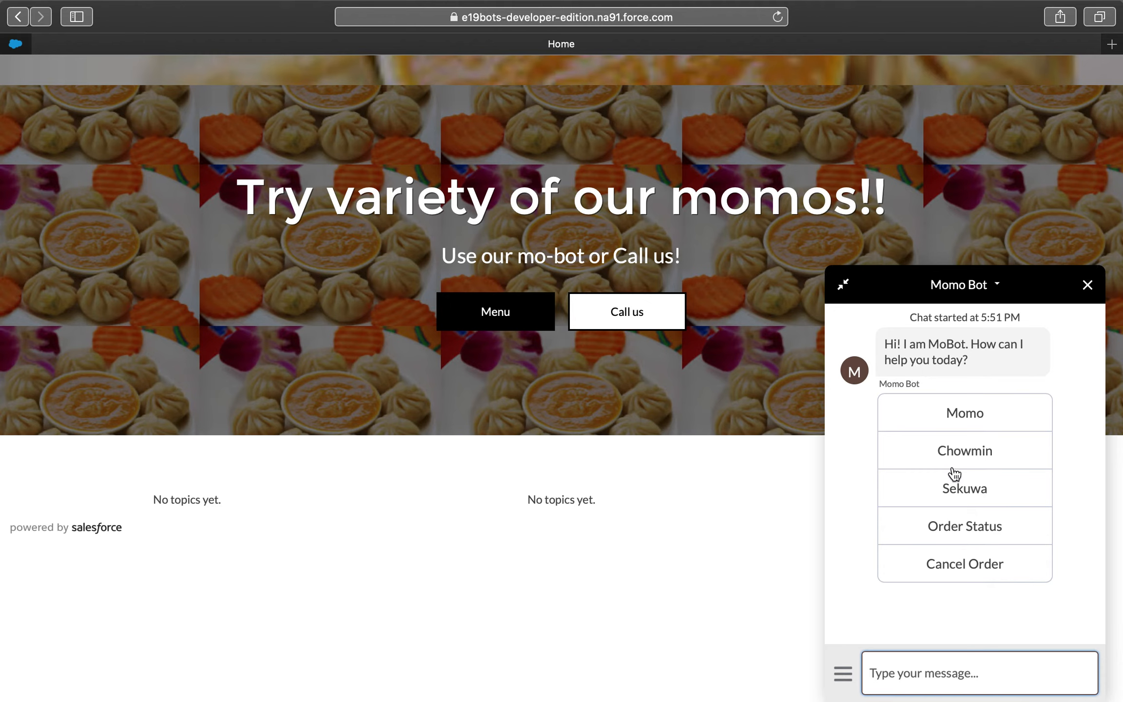
- Order a Chicken momo through the Momo Bot by choosing Momo and the Chicken kind
left_click(977, 416)
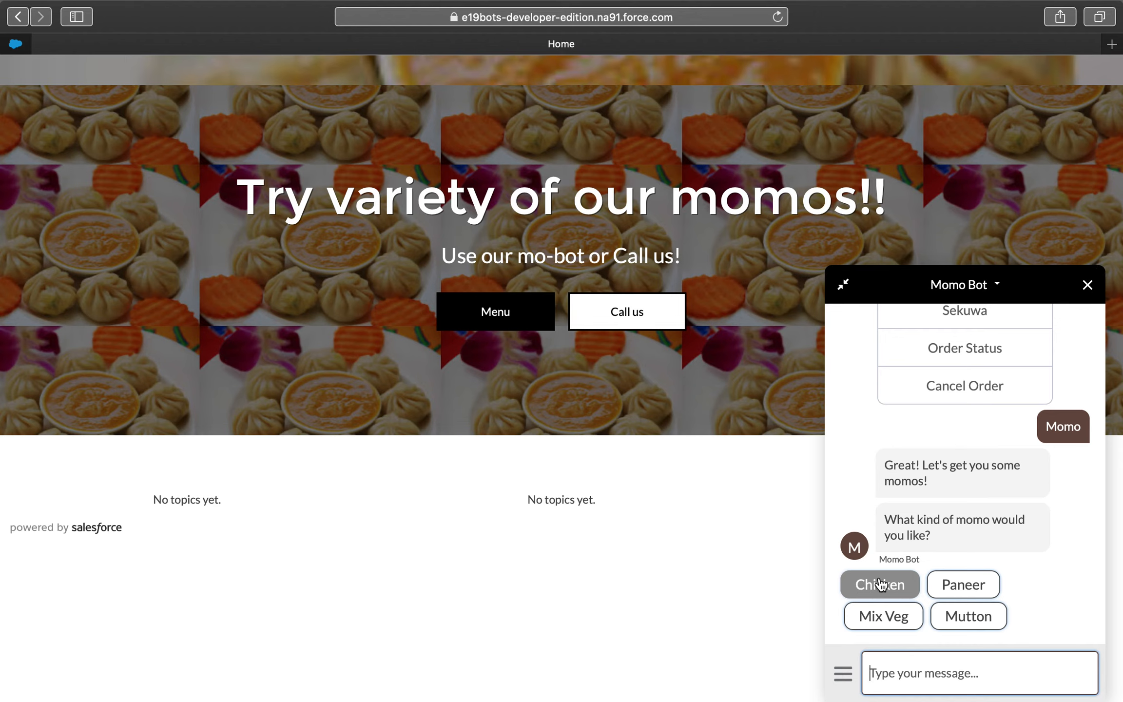
left_click(897, 666)
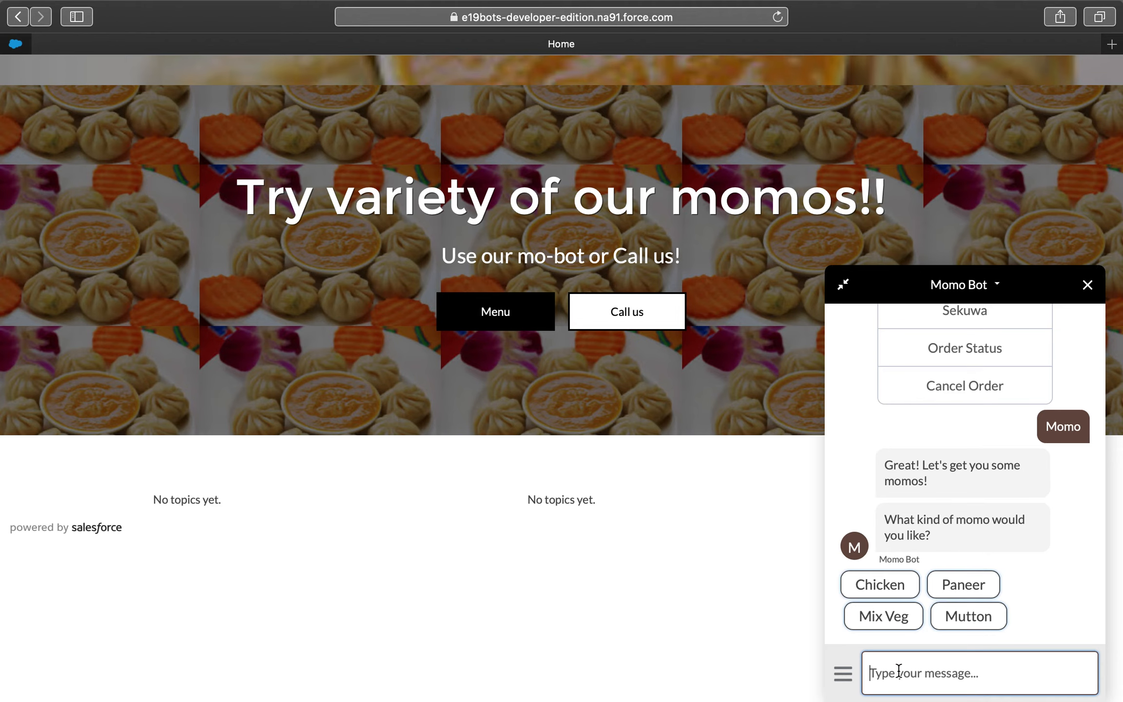
left_click(890, 588)
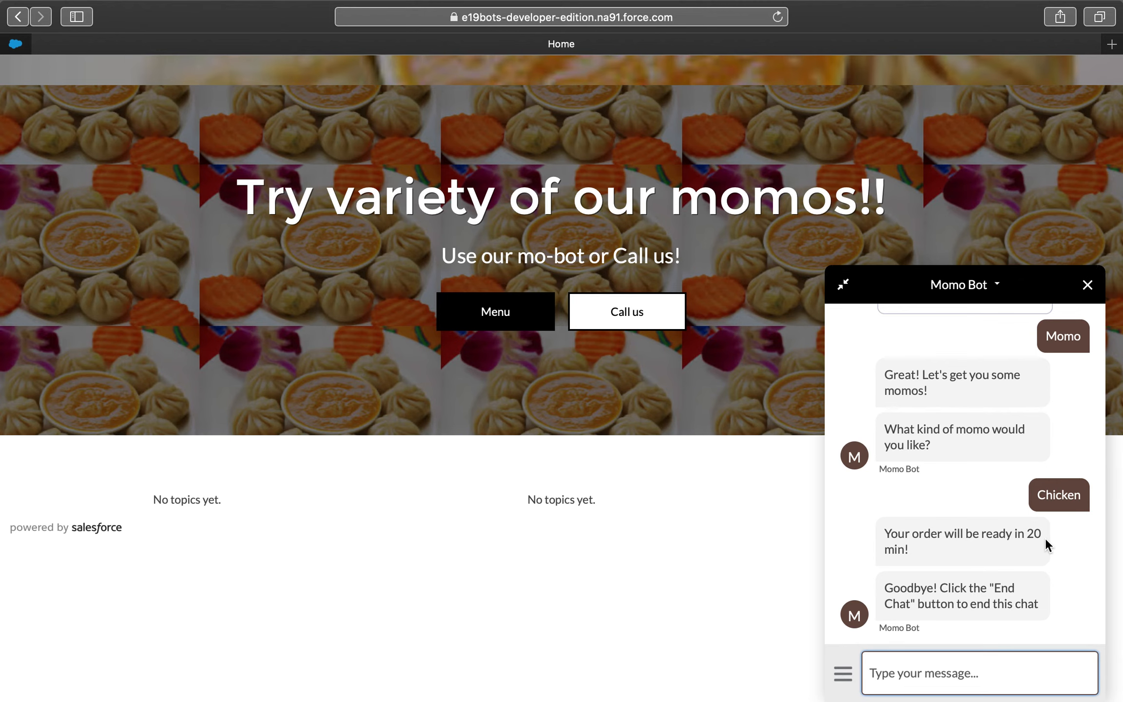
- Switch to the Salesforce org, show all Bot Orders, and open the newest order record
key("ctrl+Left")
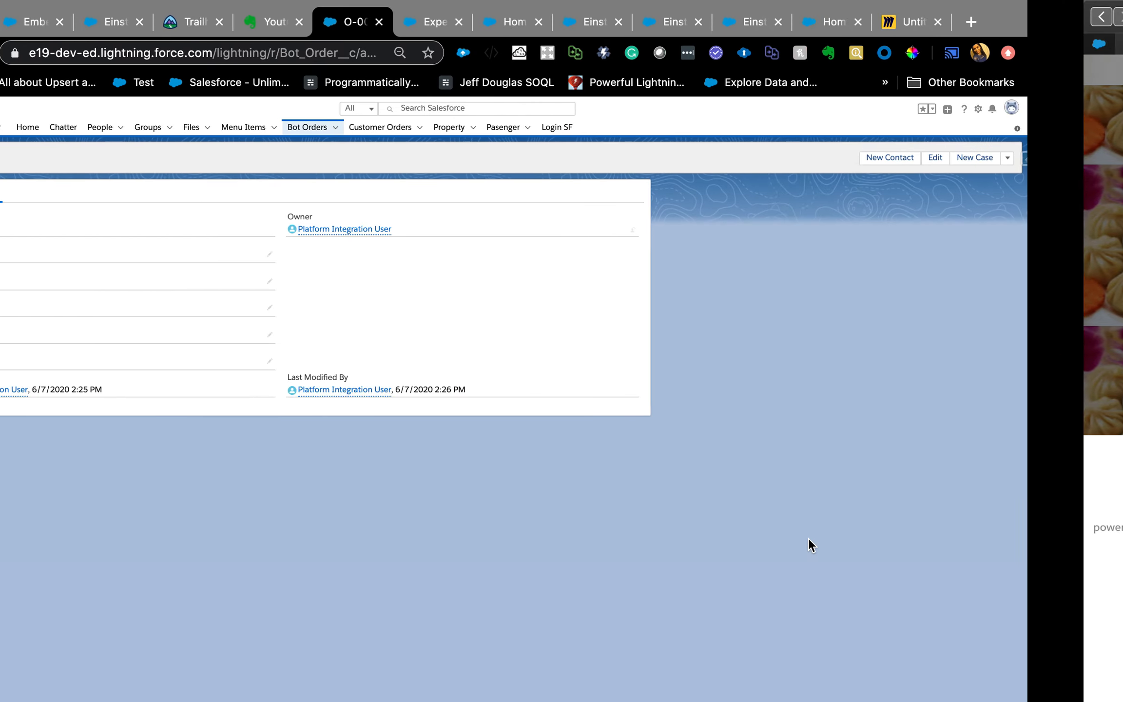
left_click(389, 125)
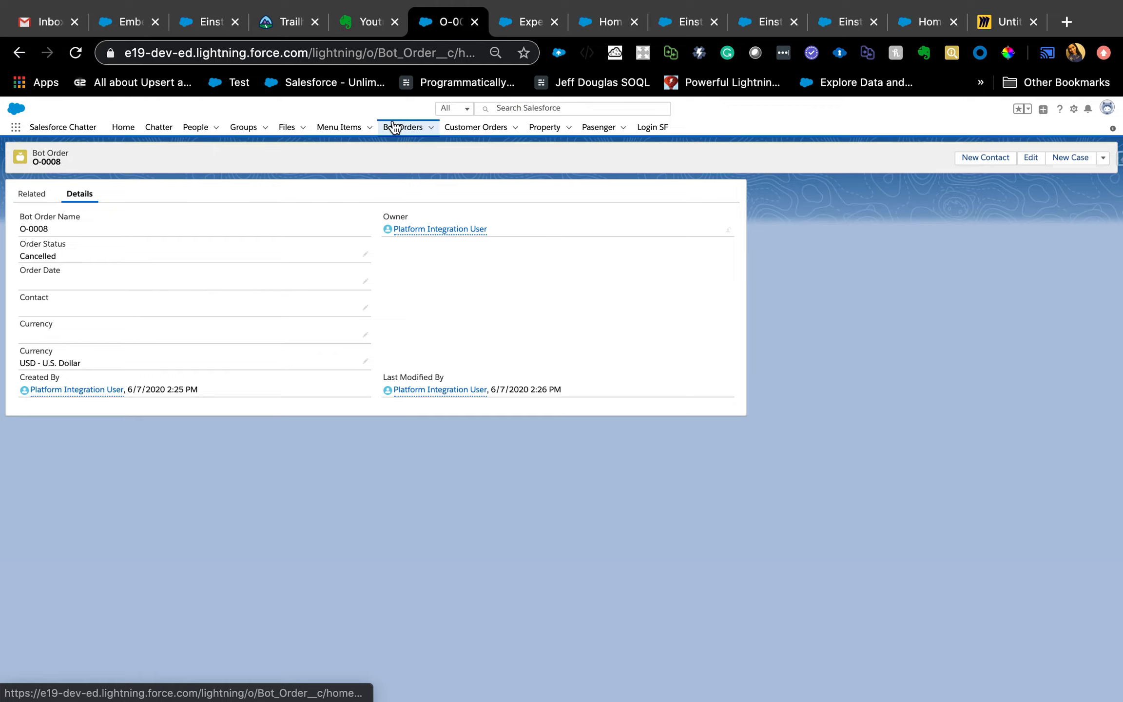
left_click(100, 163)
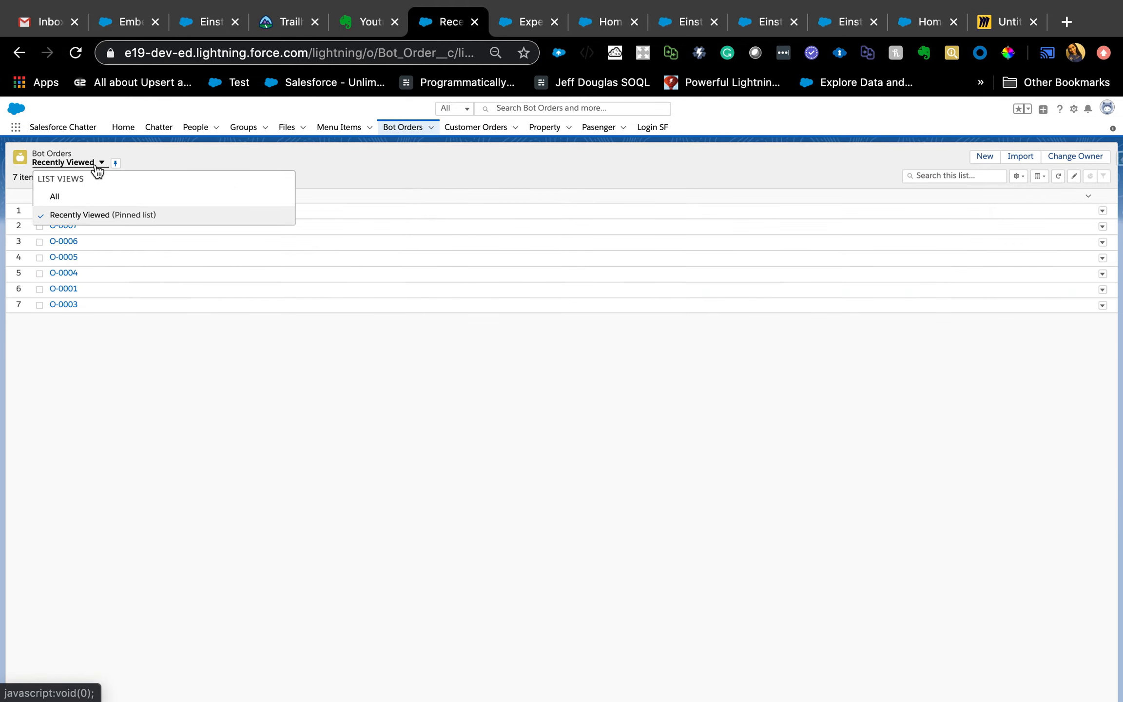
left_click(73, 200)
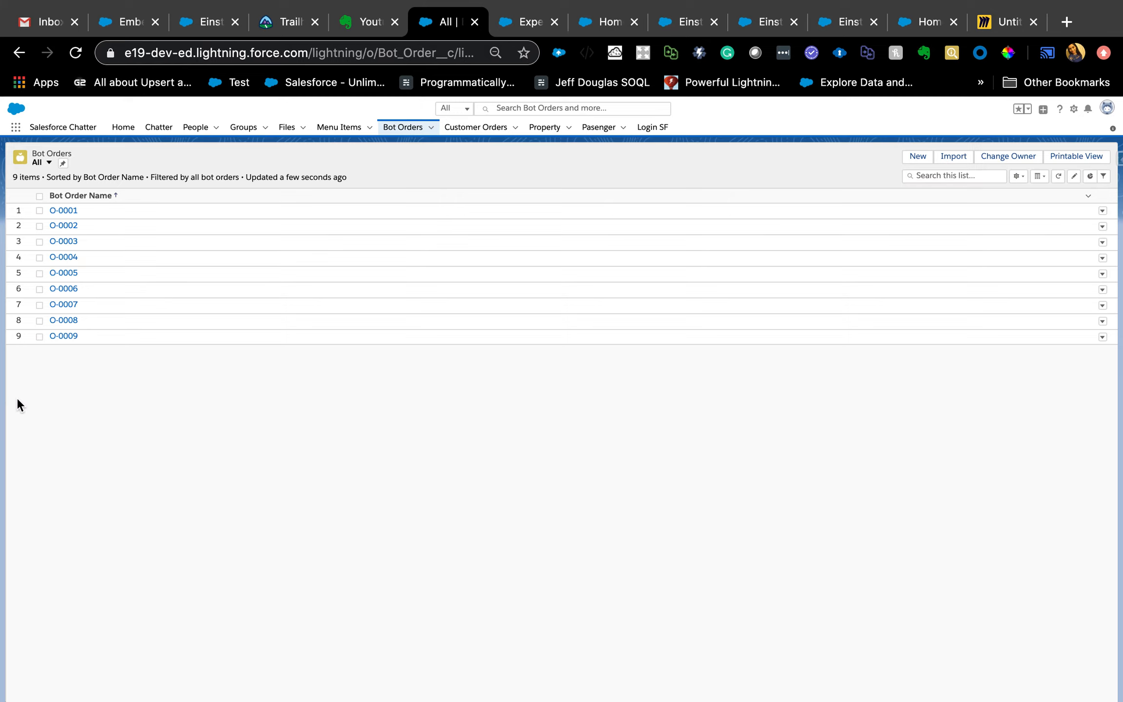
left_click(59, 340)
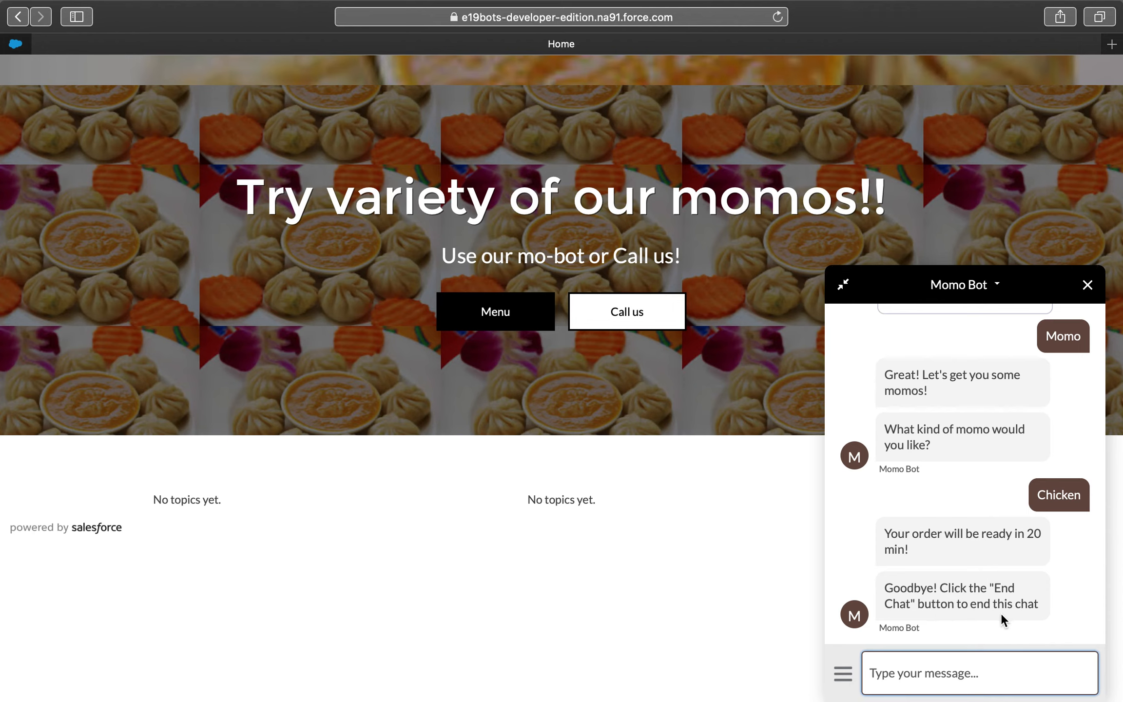
- Ask the Momo Bot on the site to cancel the order, supplying the order number from the Salesforce record
left_click(847, 679)
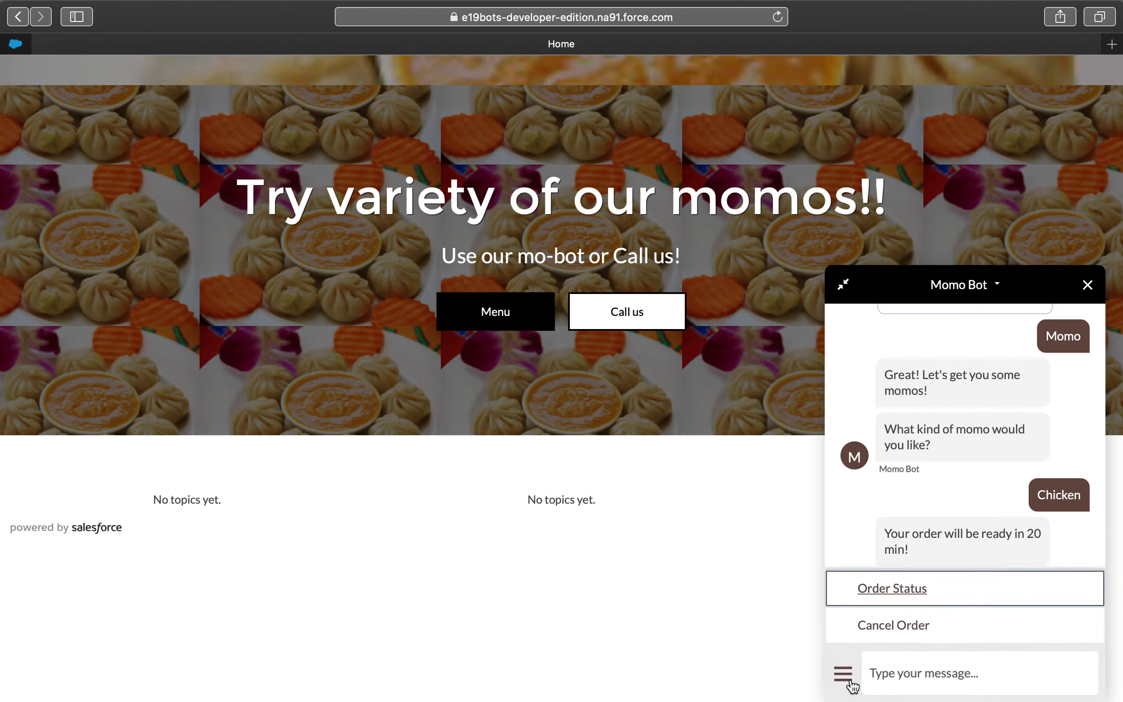
left_click(899, 625)
key("ctrl+Left")
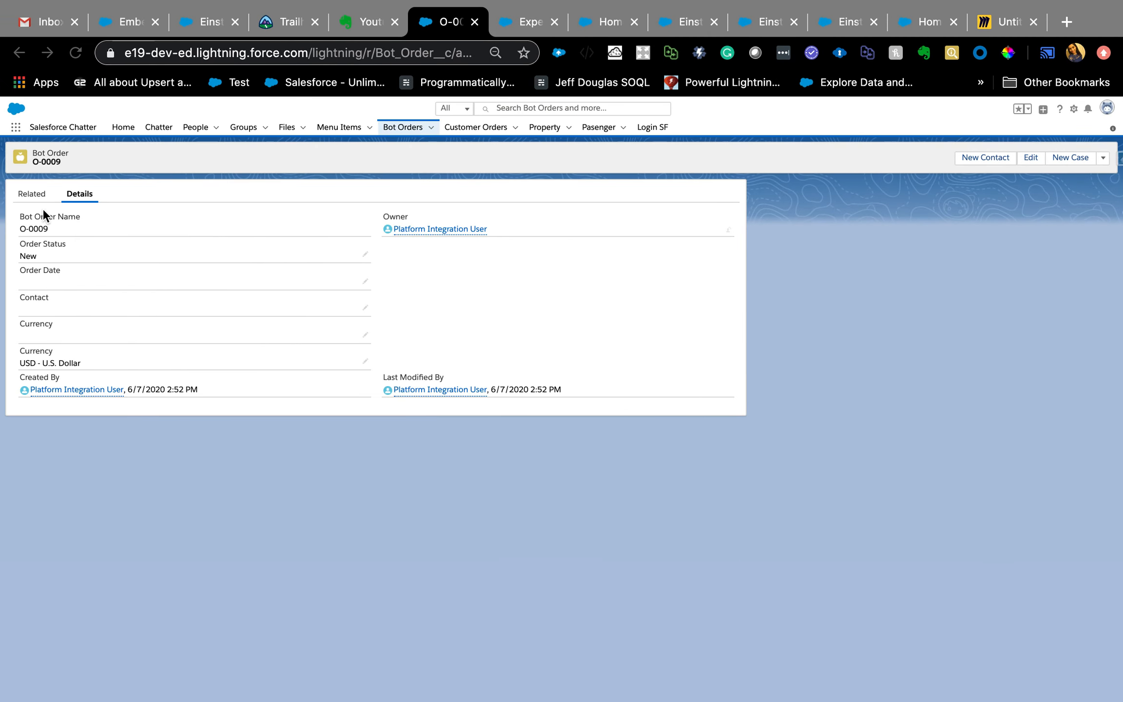
triple_click(25, 227)
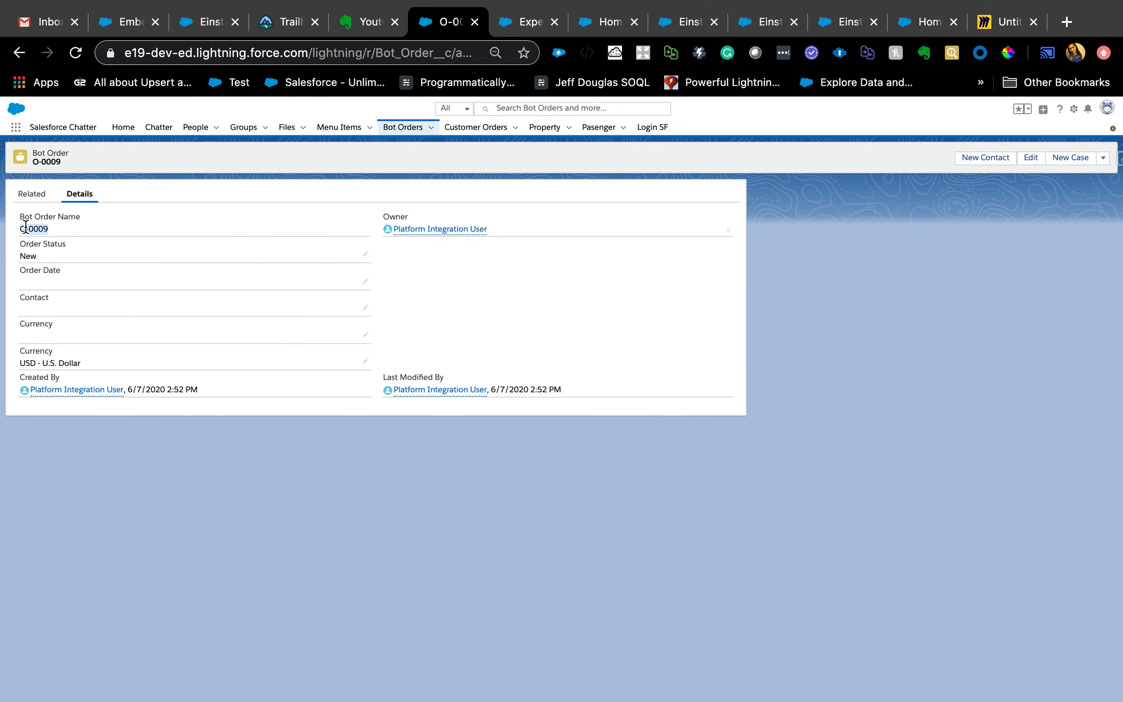
key("ctrl+Right")
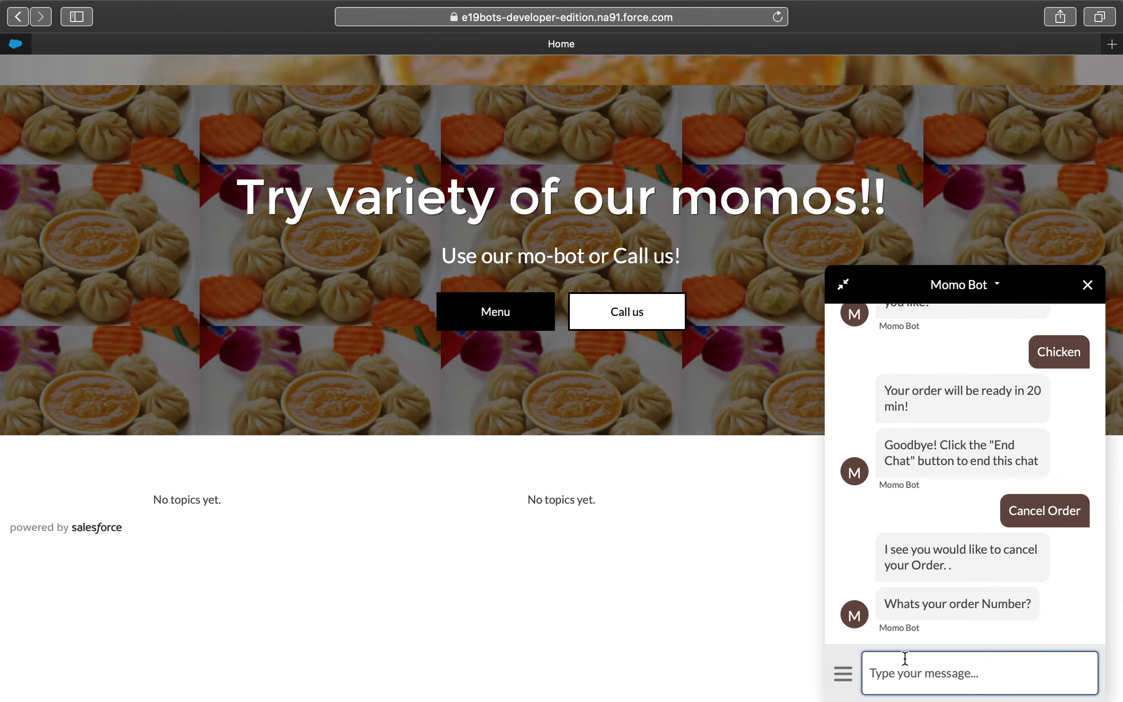
type("O-0009")
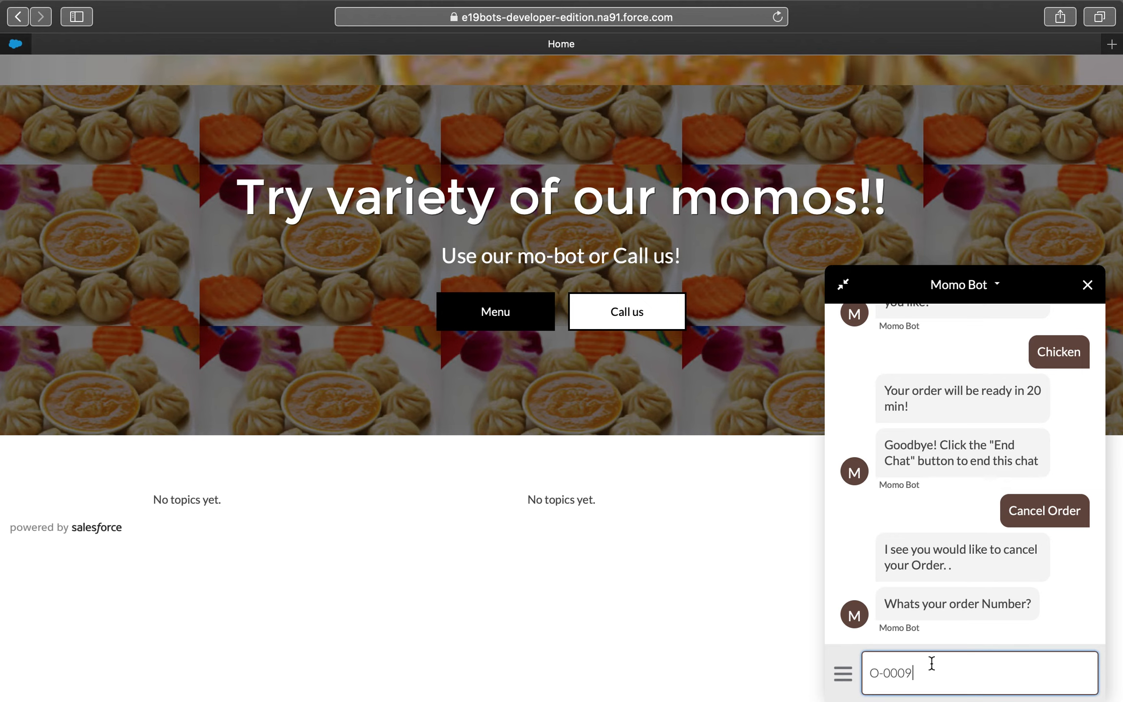
key("Return")
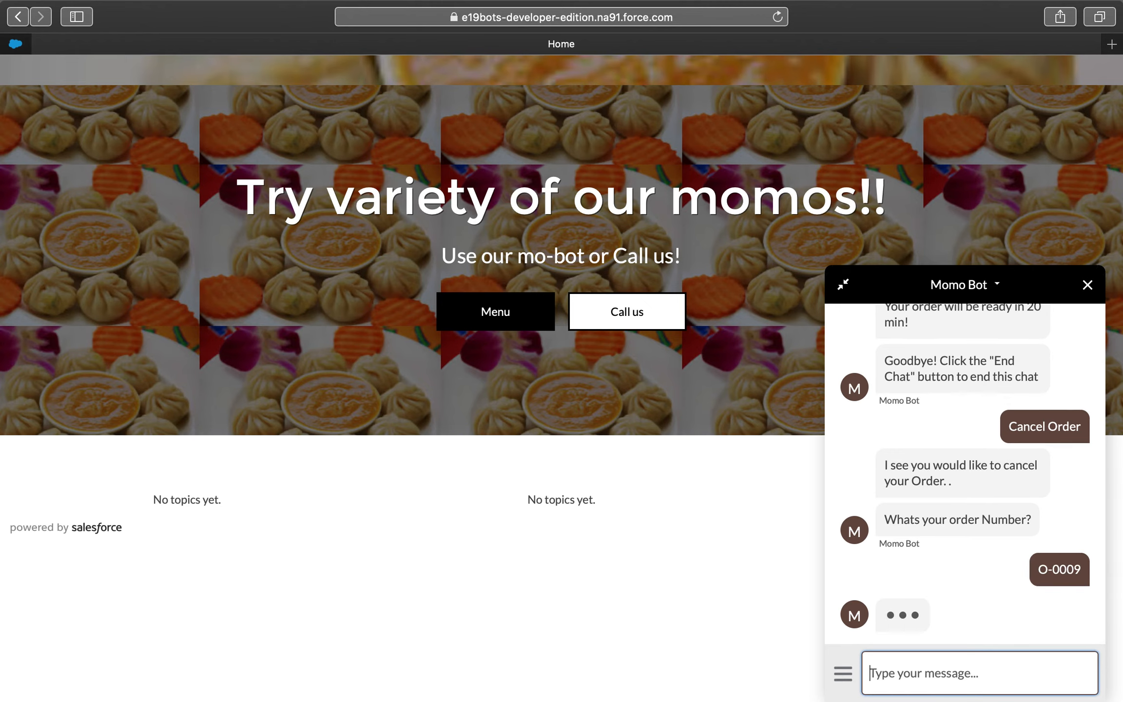
- Switch back to Salesforce and reload the new bot order's record to check its Order Status
key("ctrl+Left")
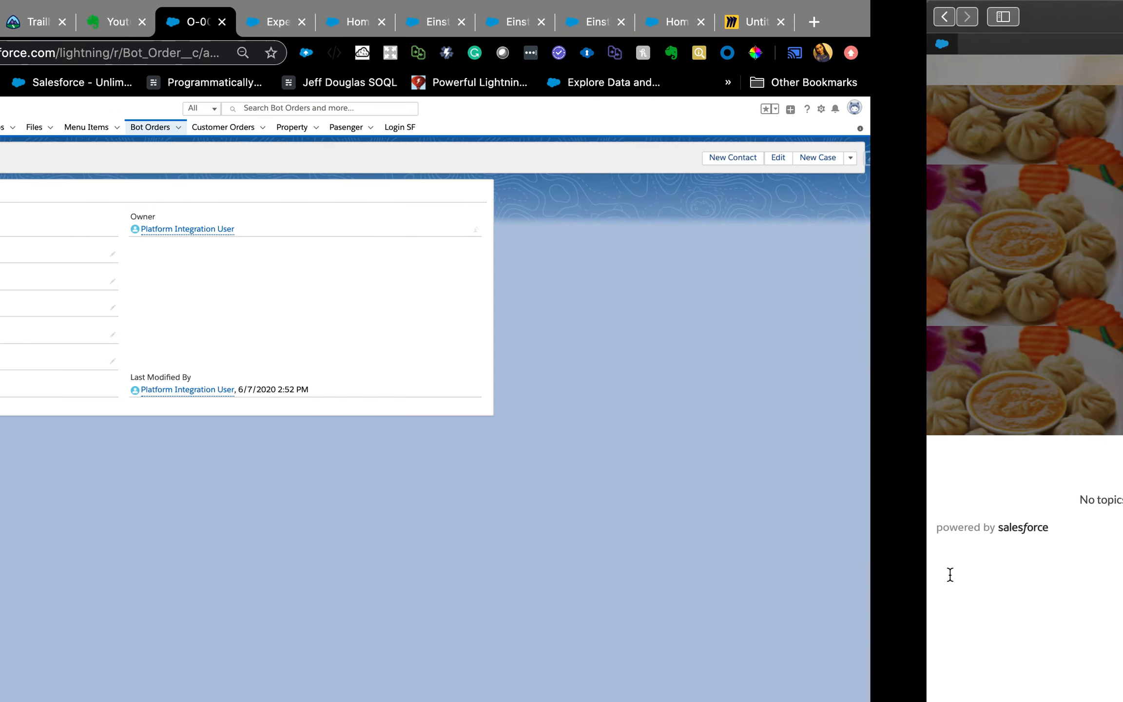
left_click(76, 53)
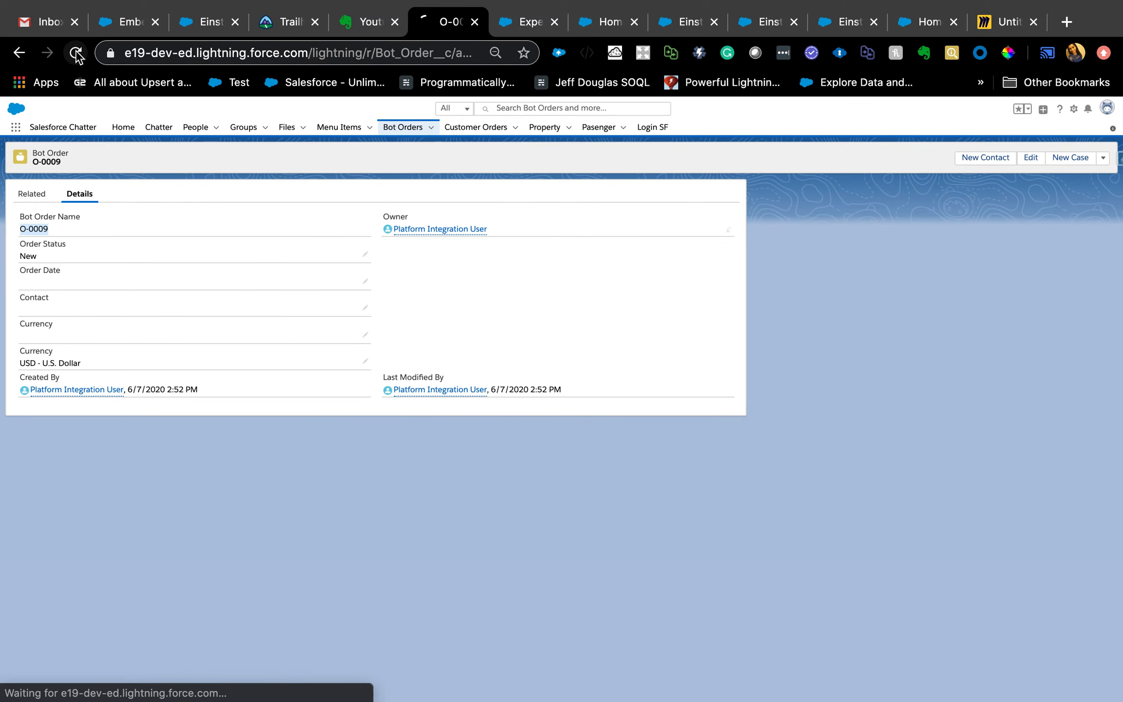
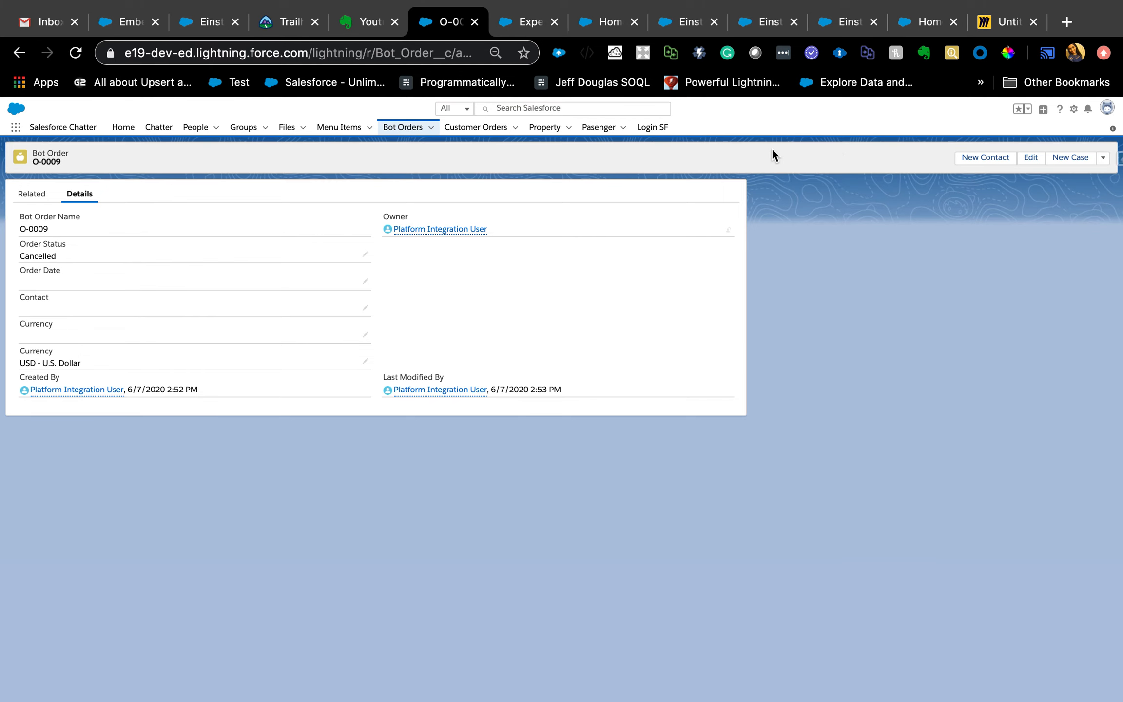
- Review the Einstein Bots Pre Steps note in Miro, and switch back to the Salesforce Service Setup home
left_click(992, 27)
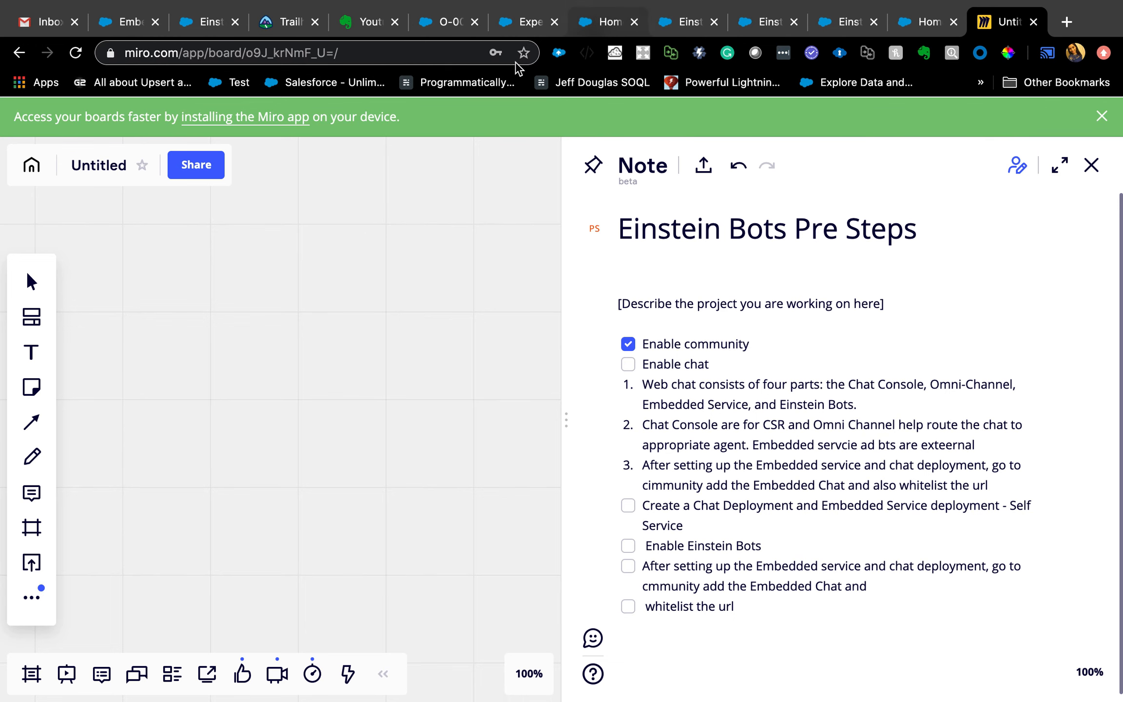
left_click(524, 22)
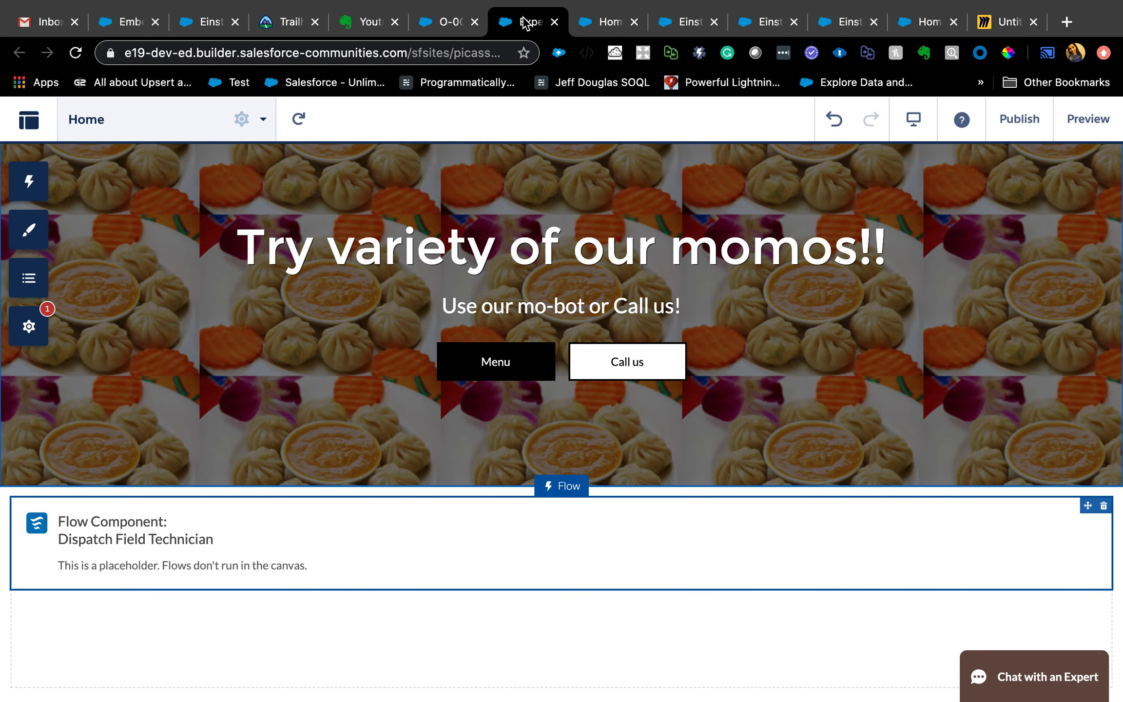
left_click(444, 24)
left_click(598, 29)
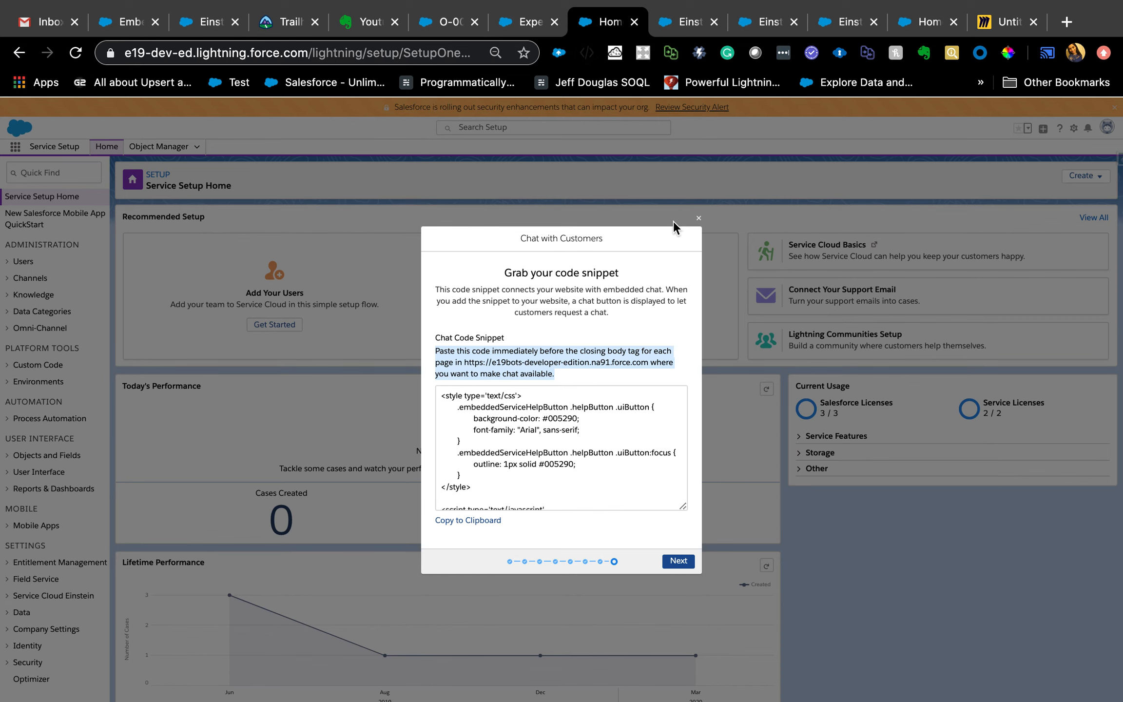
- Close the chat code snippet dialog and open Chat Settings in Setup to check the Enable Chat option and API endpoint
left_click(699, 218)
left_click(47, 173)
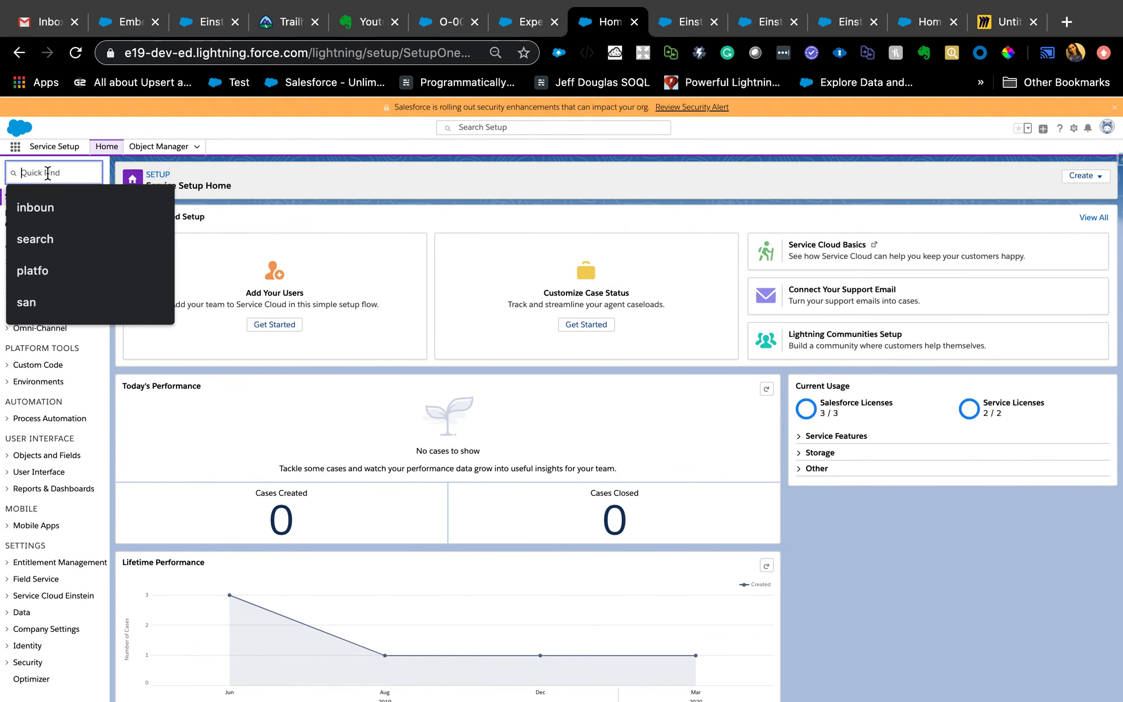
type("chat")
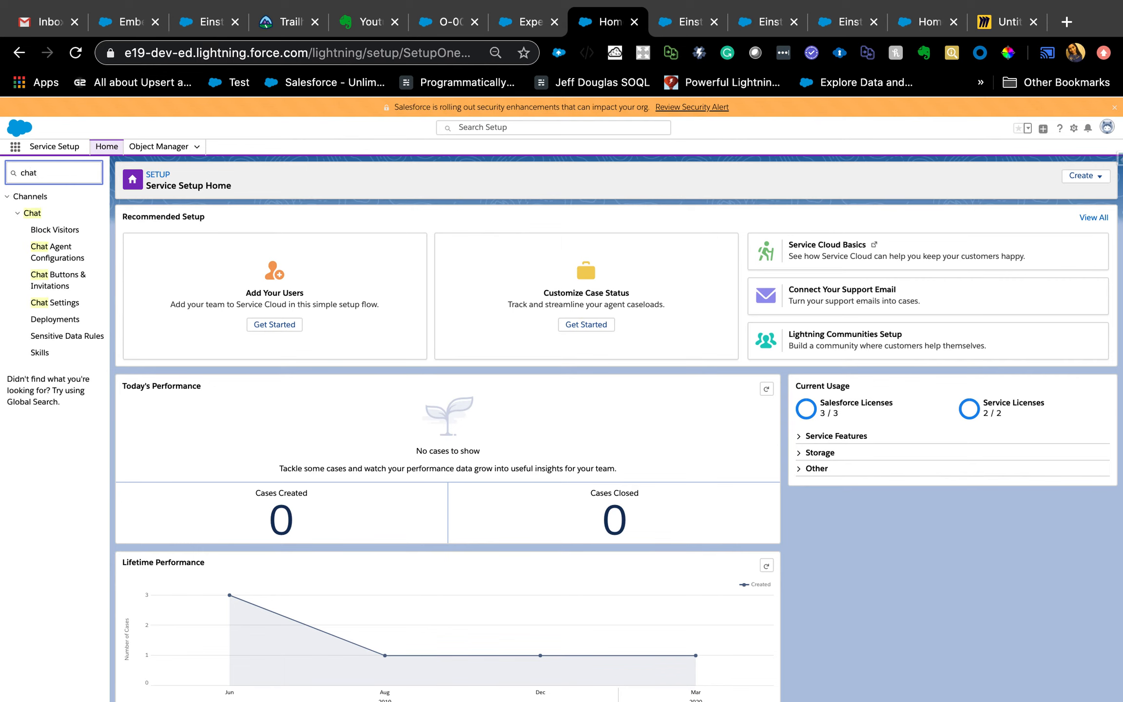
left_click(47, 305)
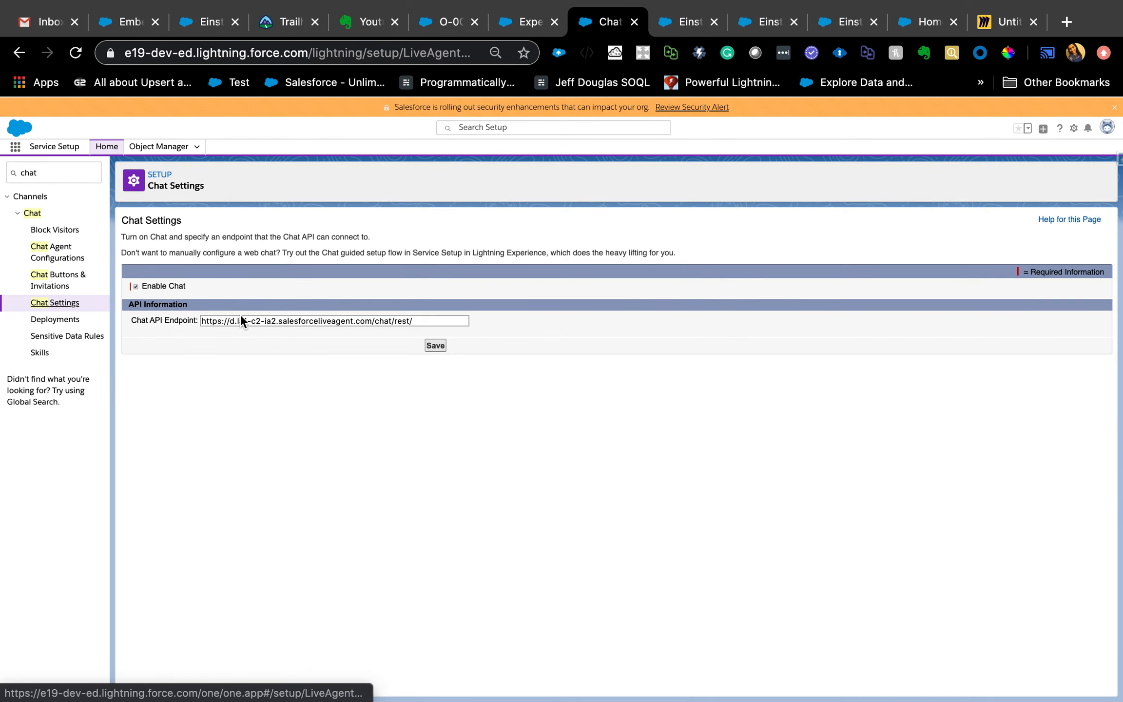
triple_click(241, 323)
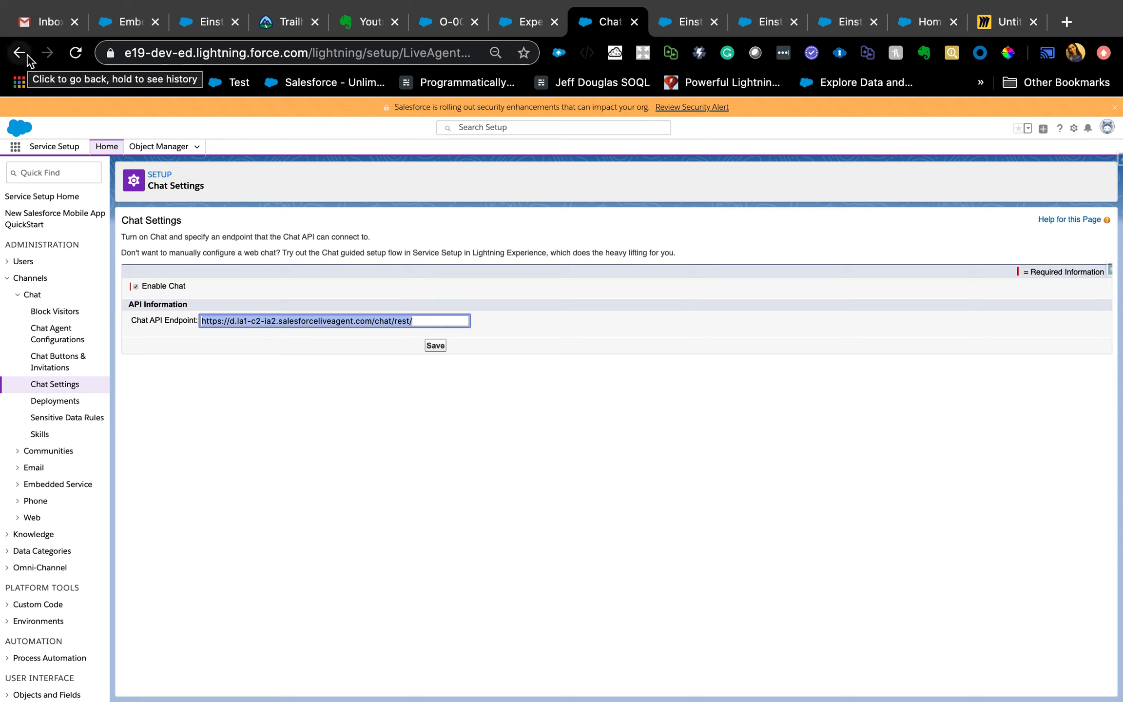
- Search Setup for "embe" to locate the Embedded Service Deployments page
left_click(51, 166)
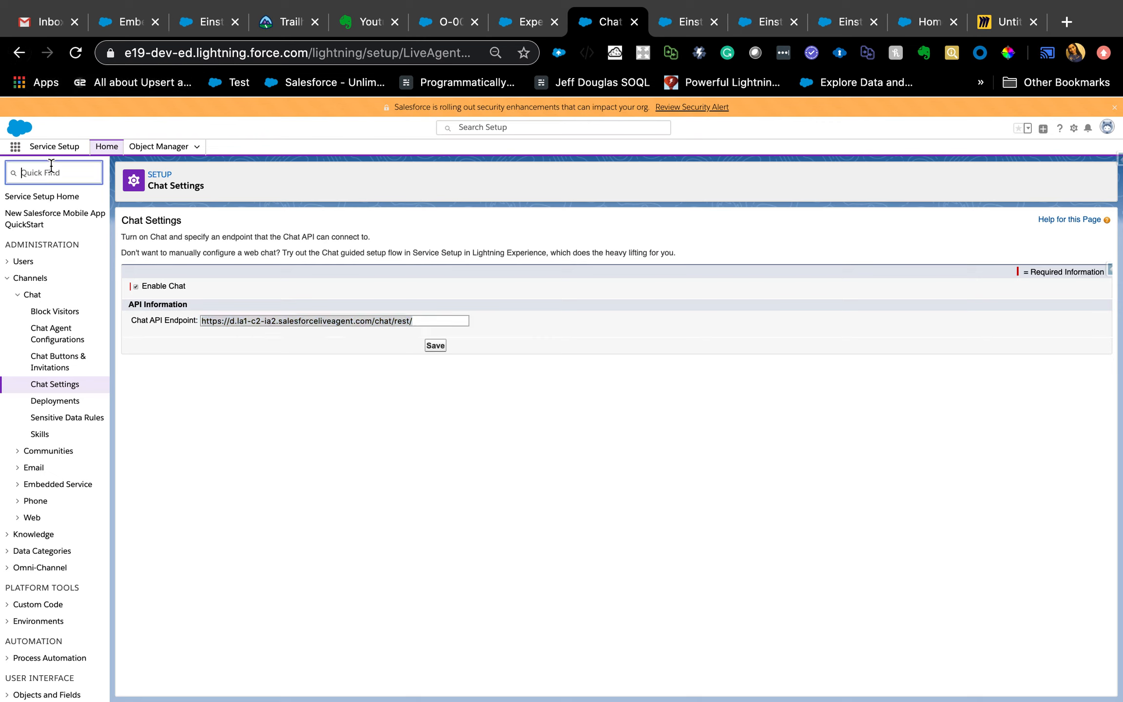
type("embe")
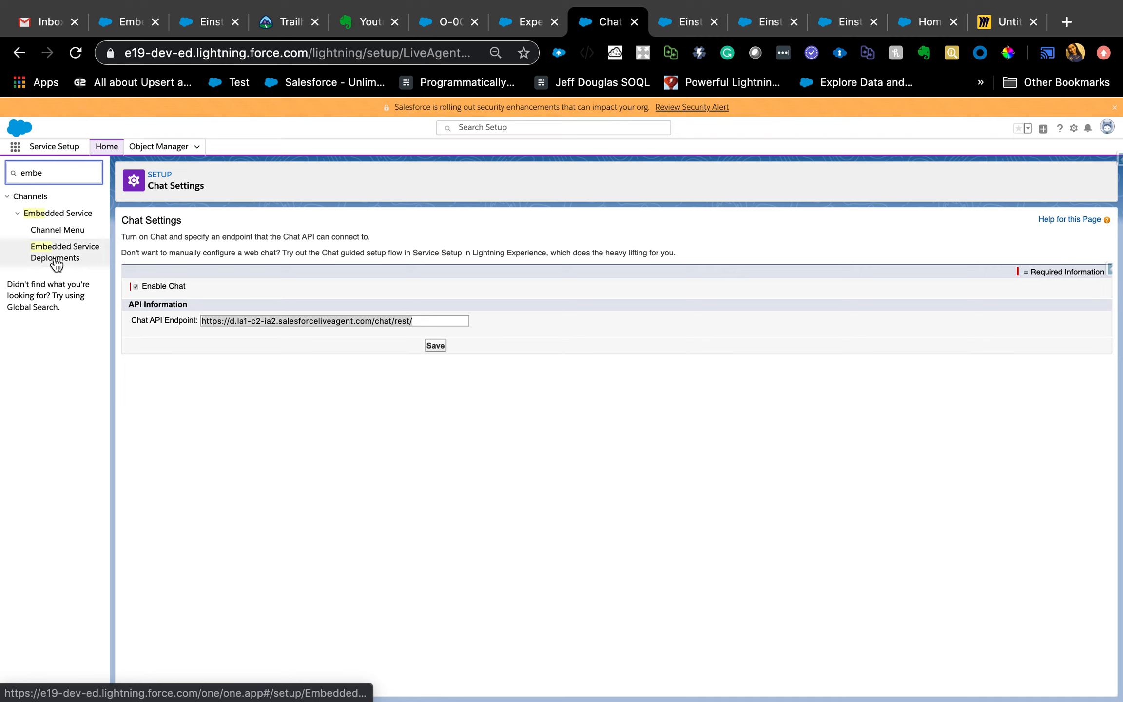
double_click(56, 180)
double_click(44, 166)
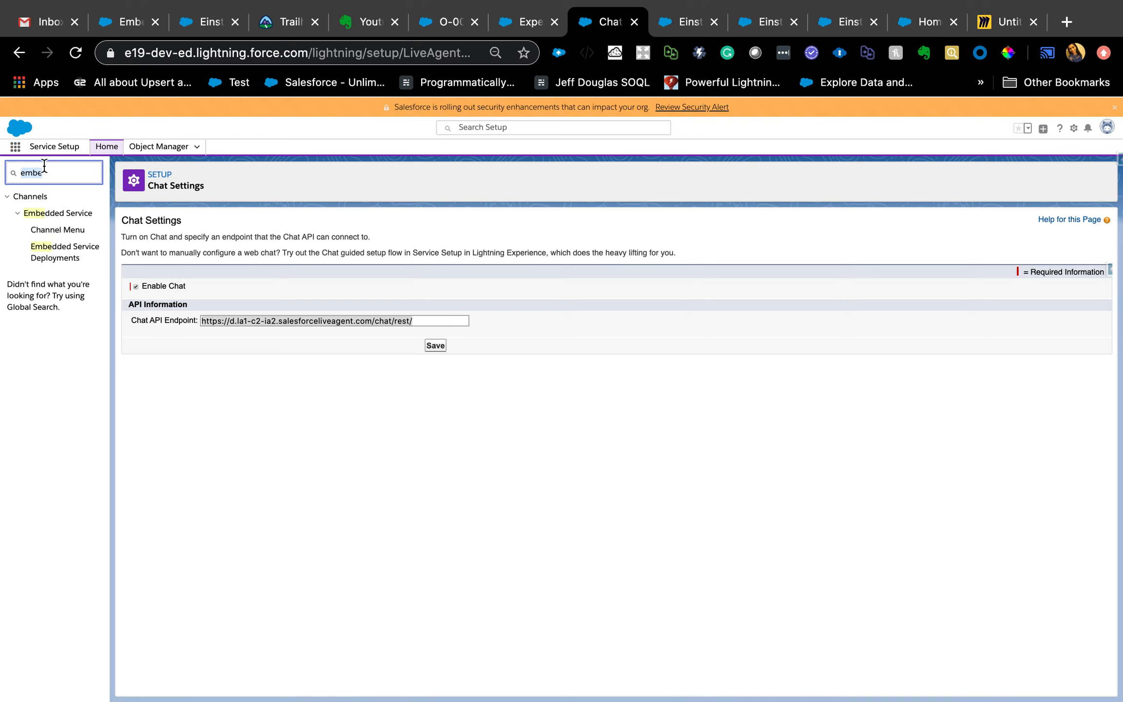
- Return to Service Setup Home and start the Chat with Customers guided setup from the full list of recommended setups
left_click(19, 54)
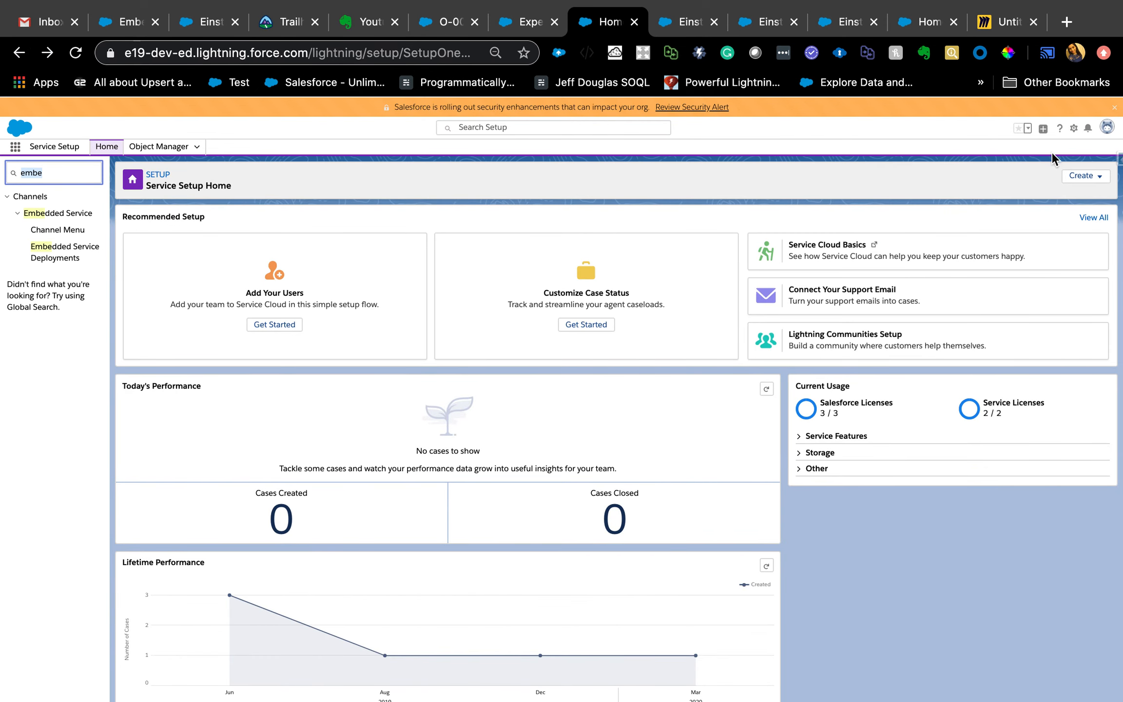
left_click(1082, 220)
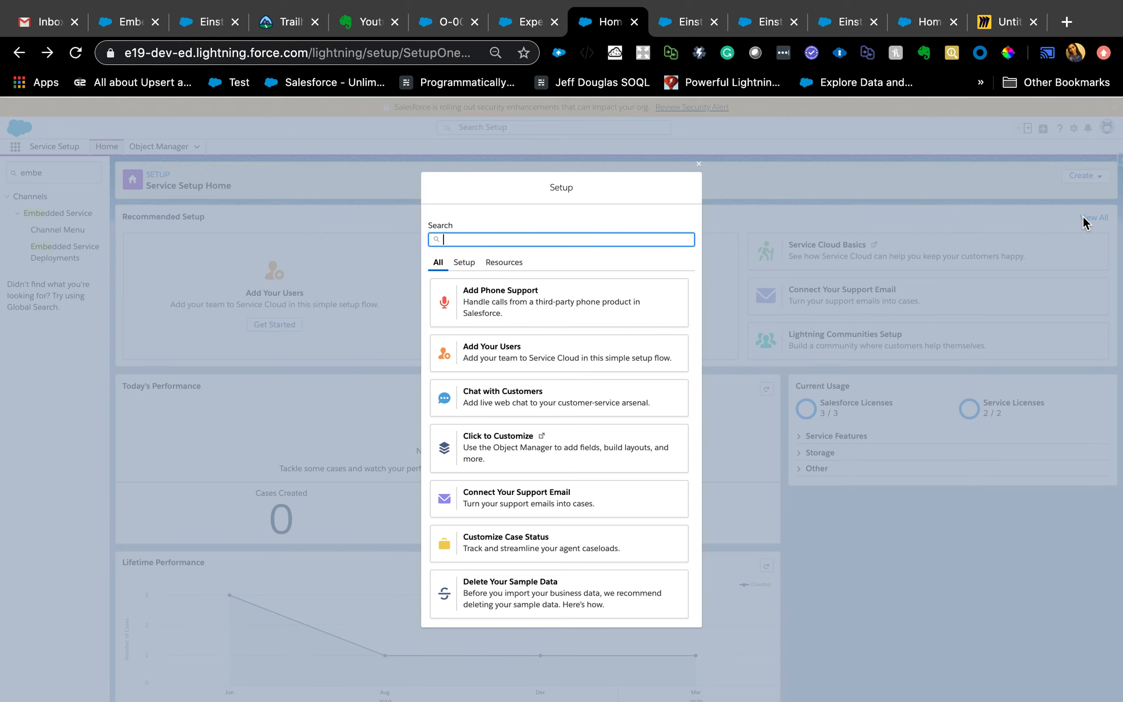
left_click(633, 409)
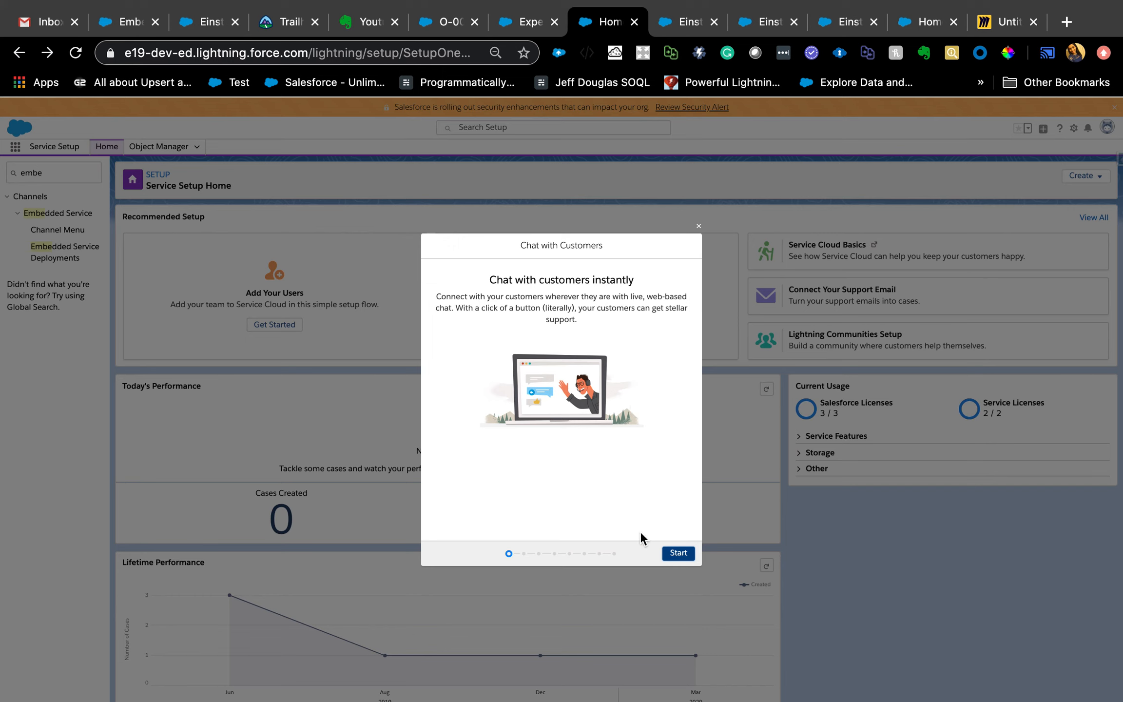
left_click(683, 554)
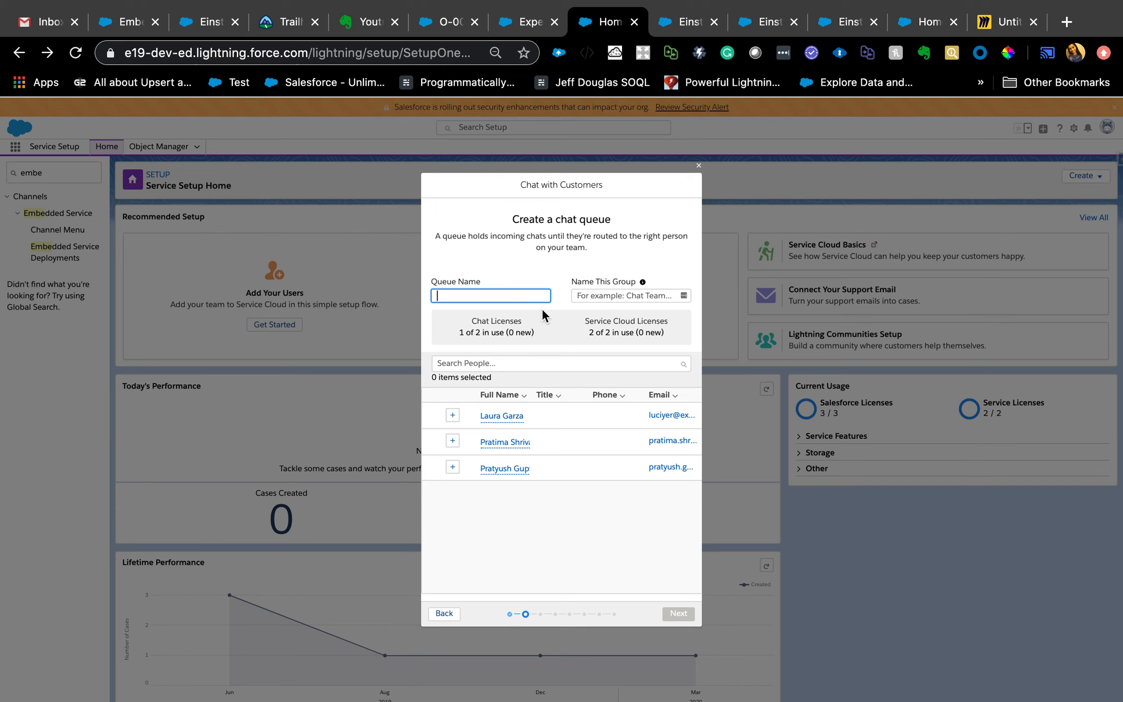
- Define a chat queue named test1 with a group named test1, and add one team member to it
type("test1")
left_click(597, 295)
type("test1")
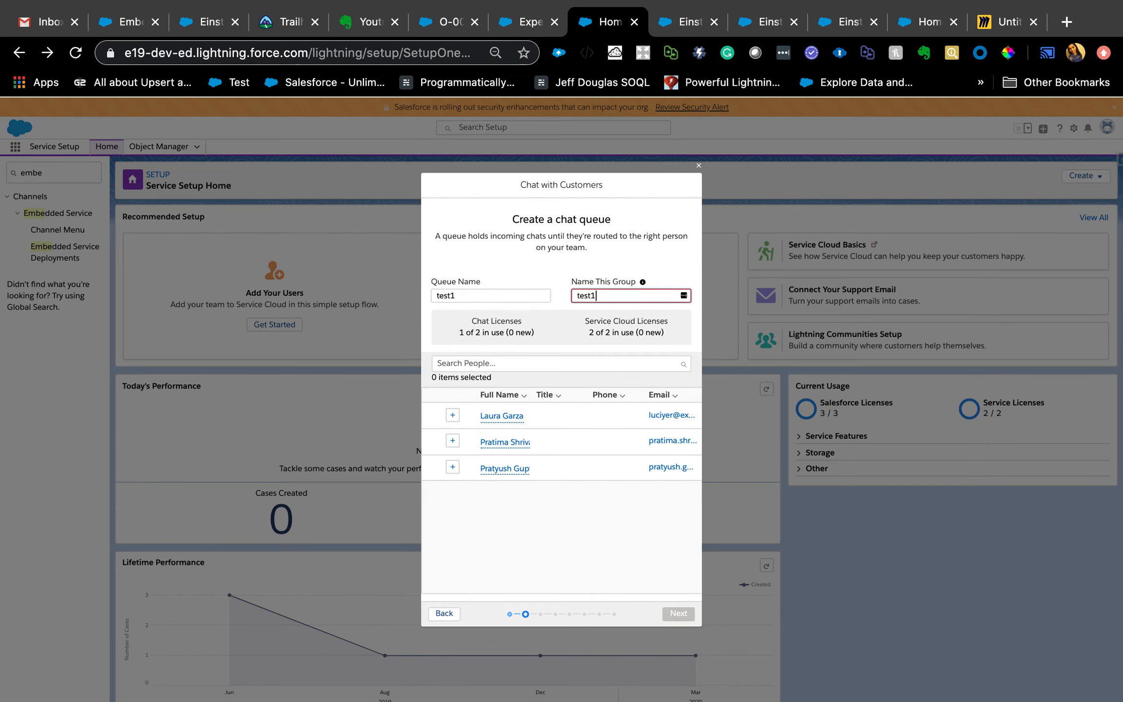
left_click(452, 441)
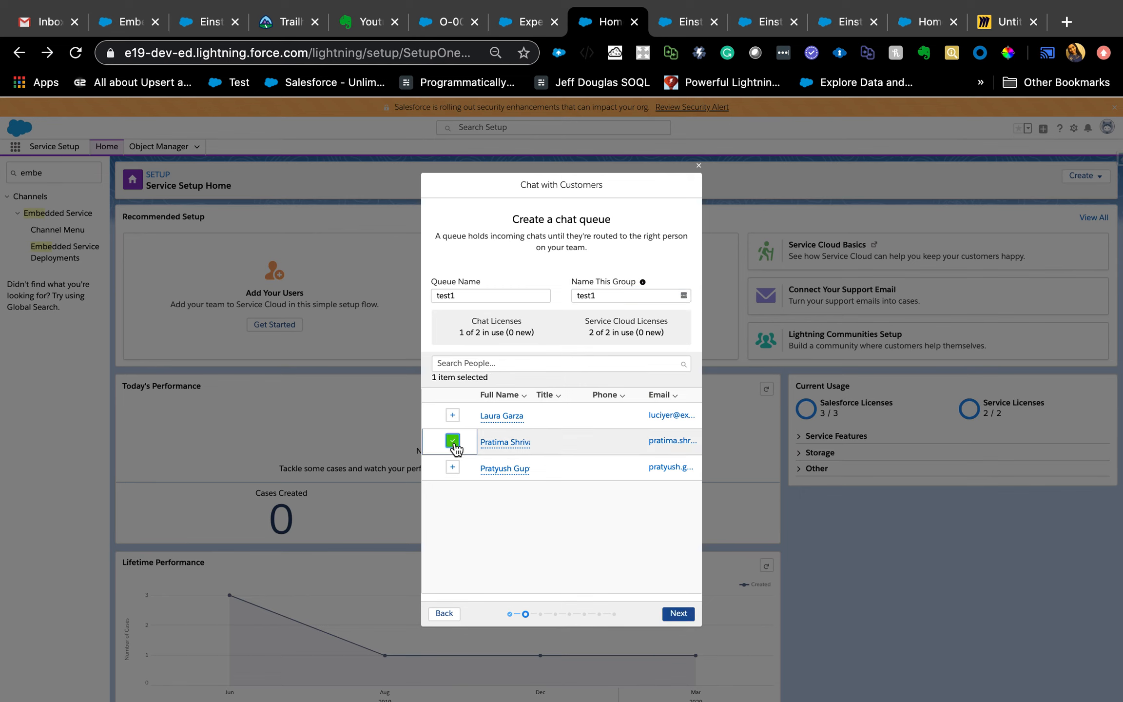
left_click(680, 614)
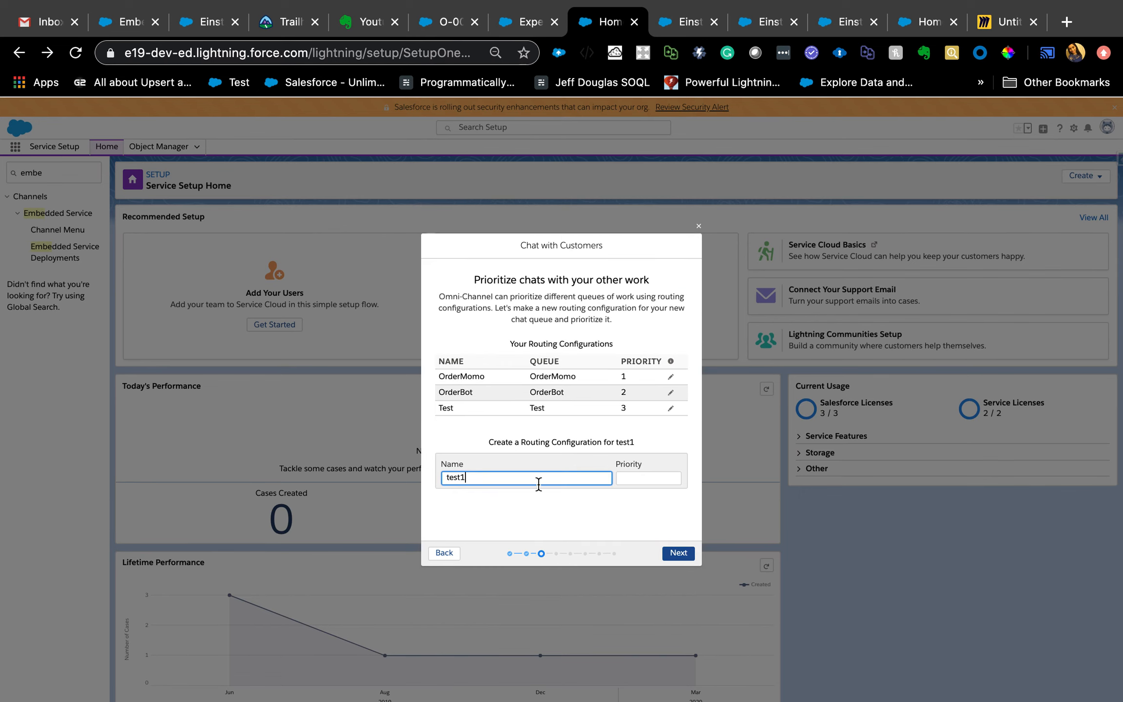
- Give the test1 queue's routing configuration priority 4, accept the agents' chat workload, and exit the guided setup without entering a website URL
left_click(632, 482)
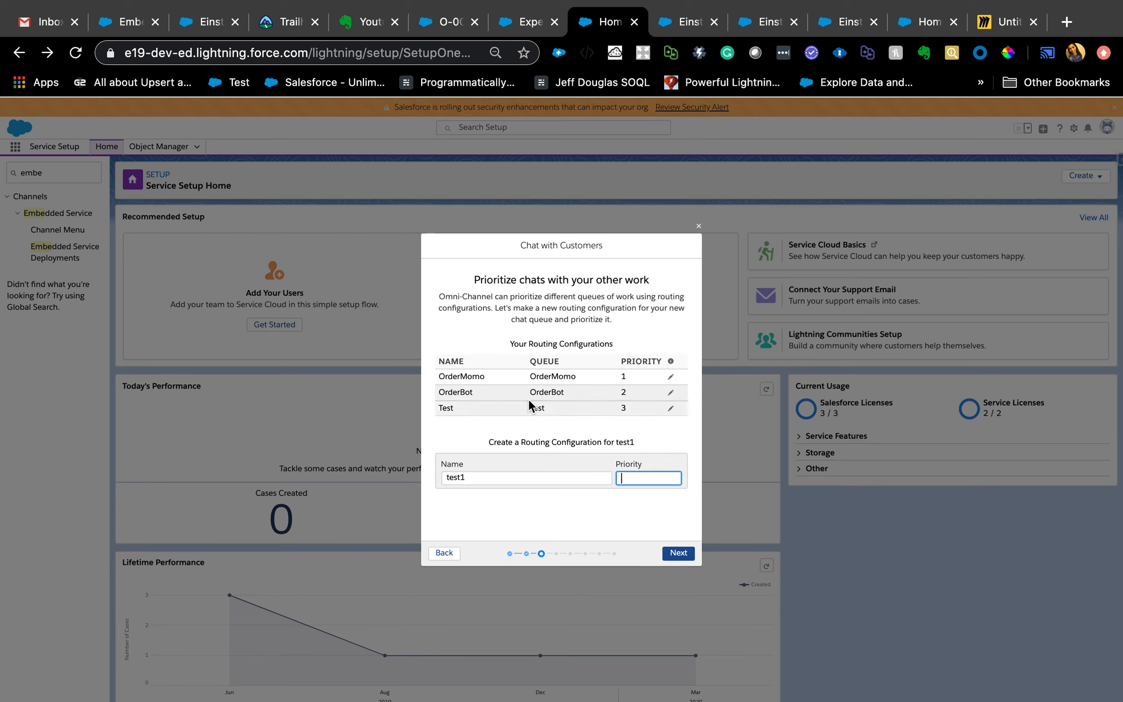
type("3")
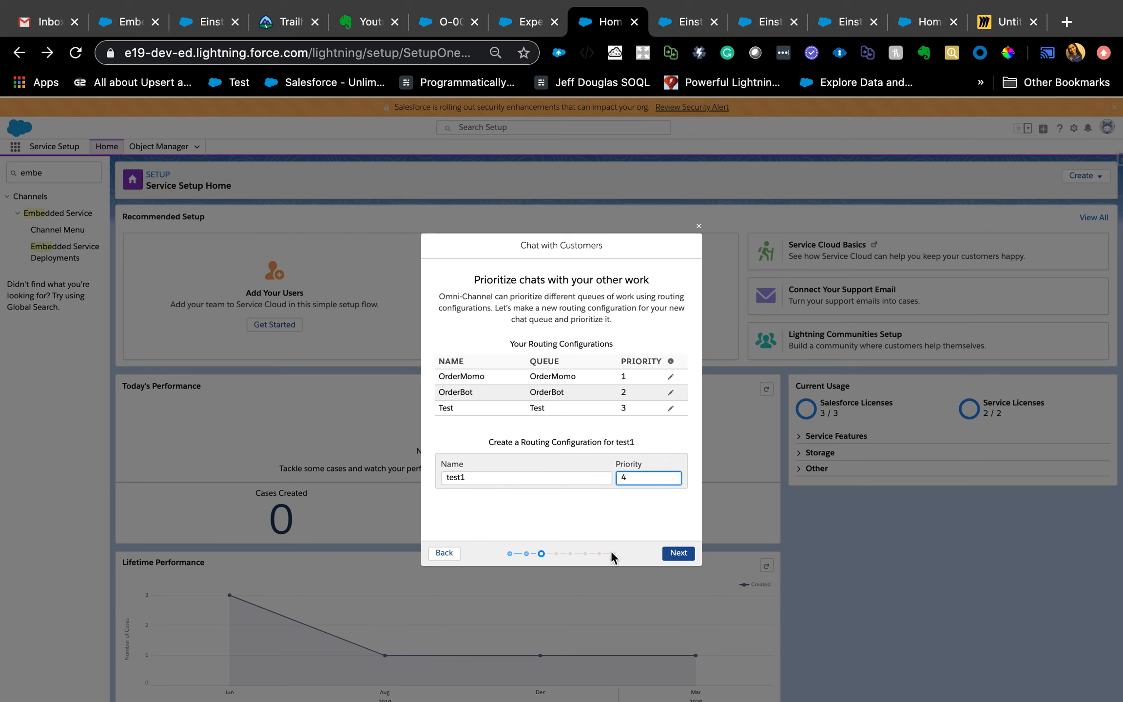
left_click(673, 556)
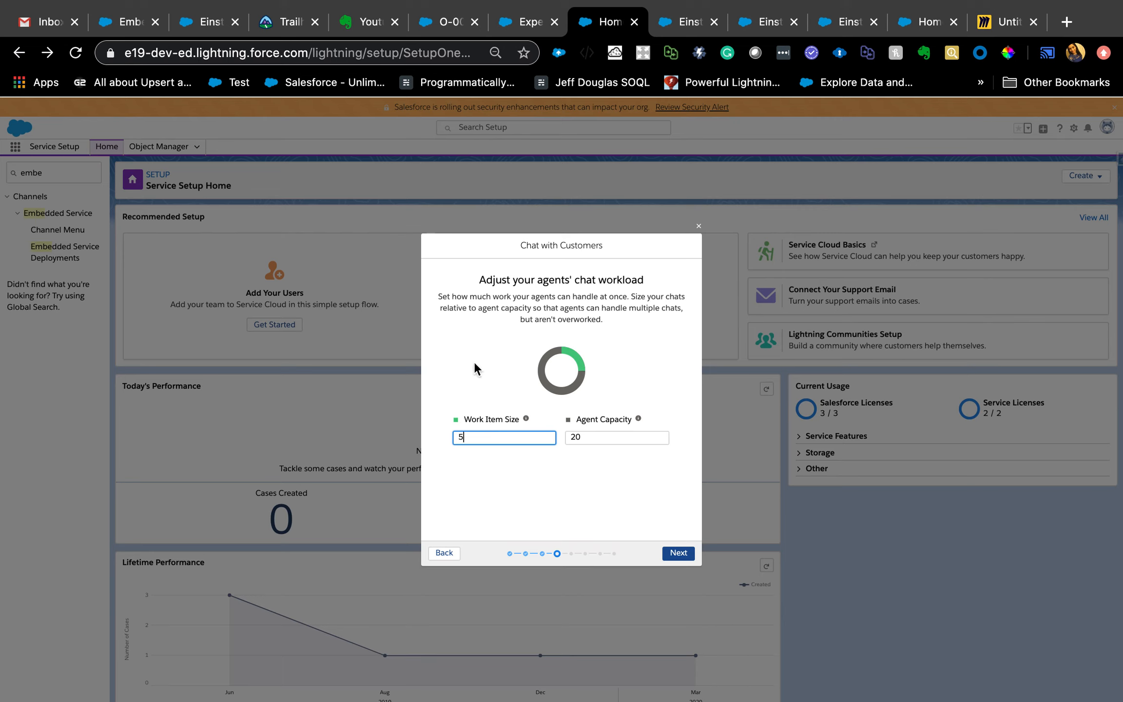
left_click(677, 556)
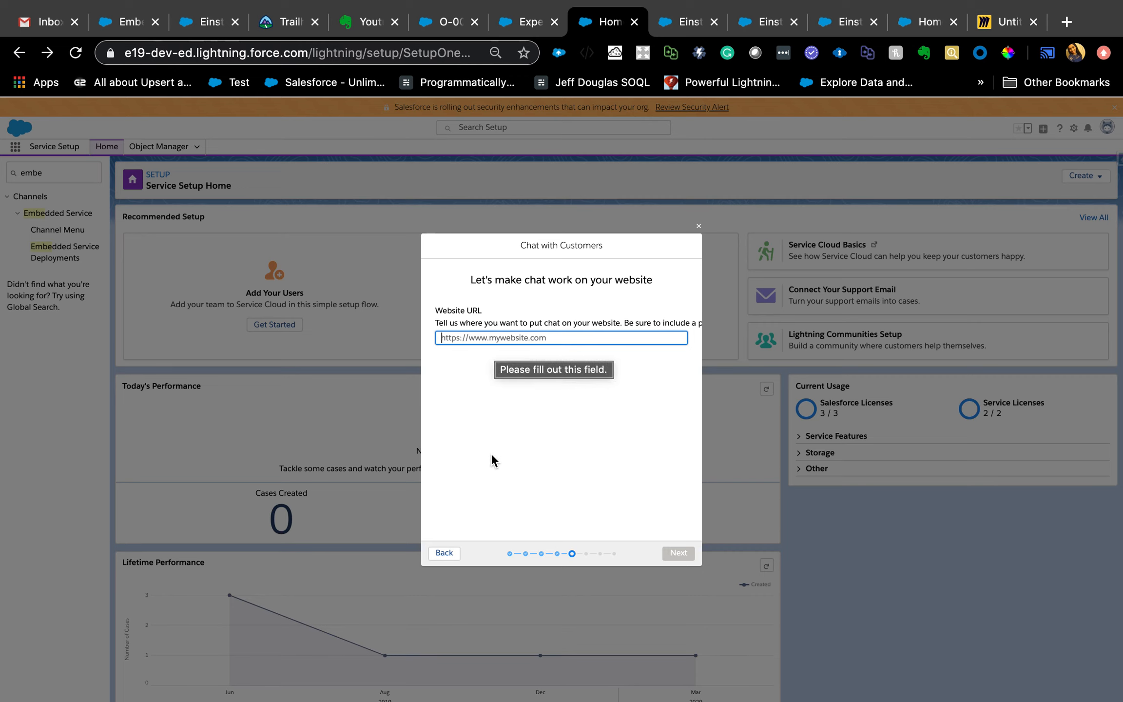
left_click(699, 227)
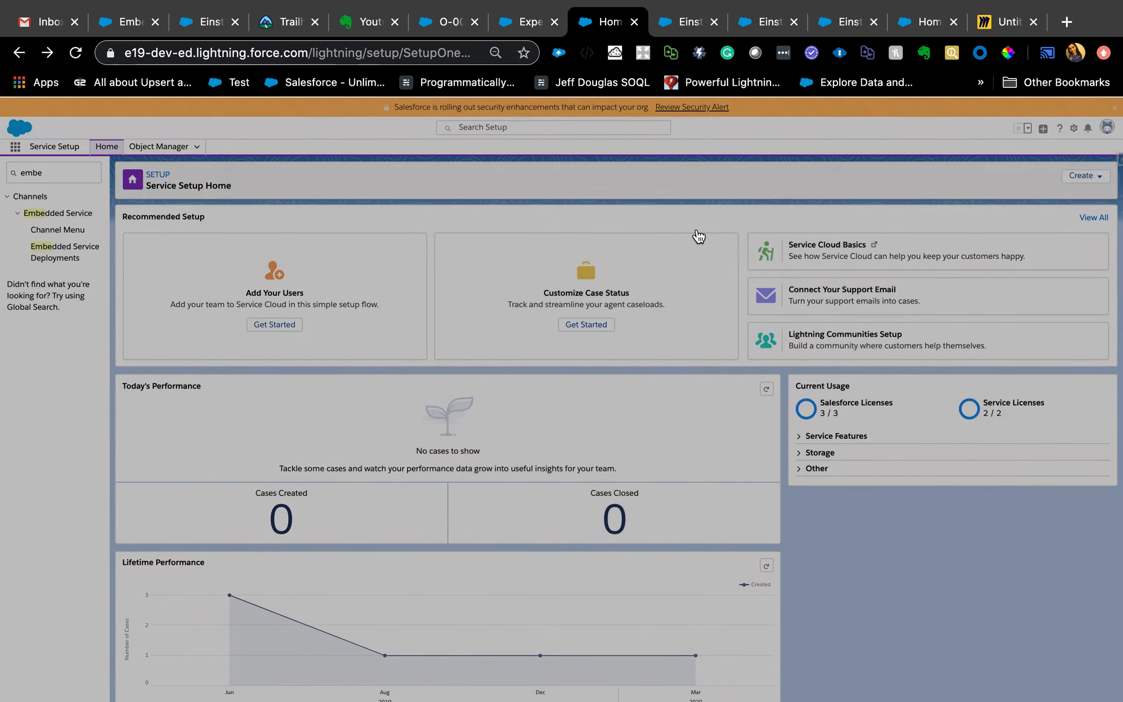
- Open the Service Demo embedded service deployment to review its chat, flow, branding and code snippet settings
left_click(97, 261)
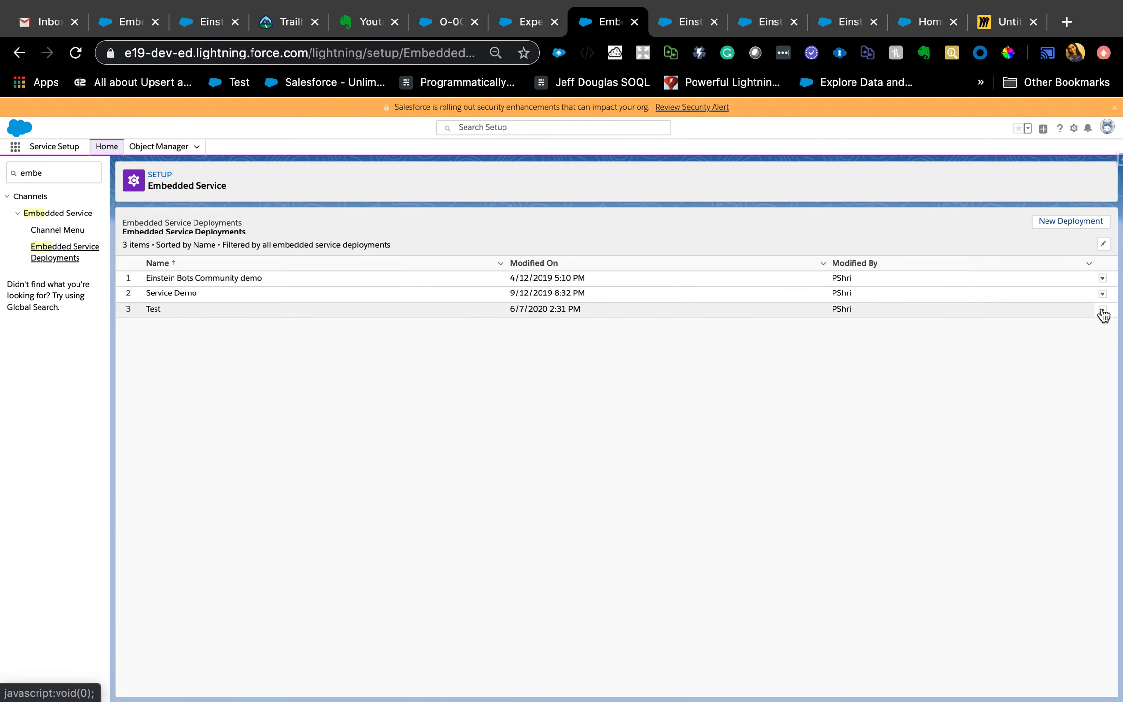
left_click(1103, 294)
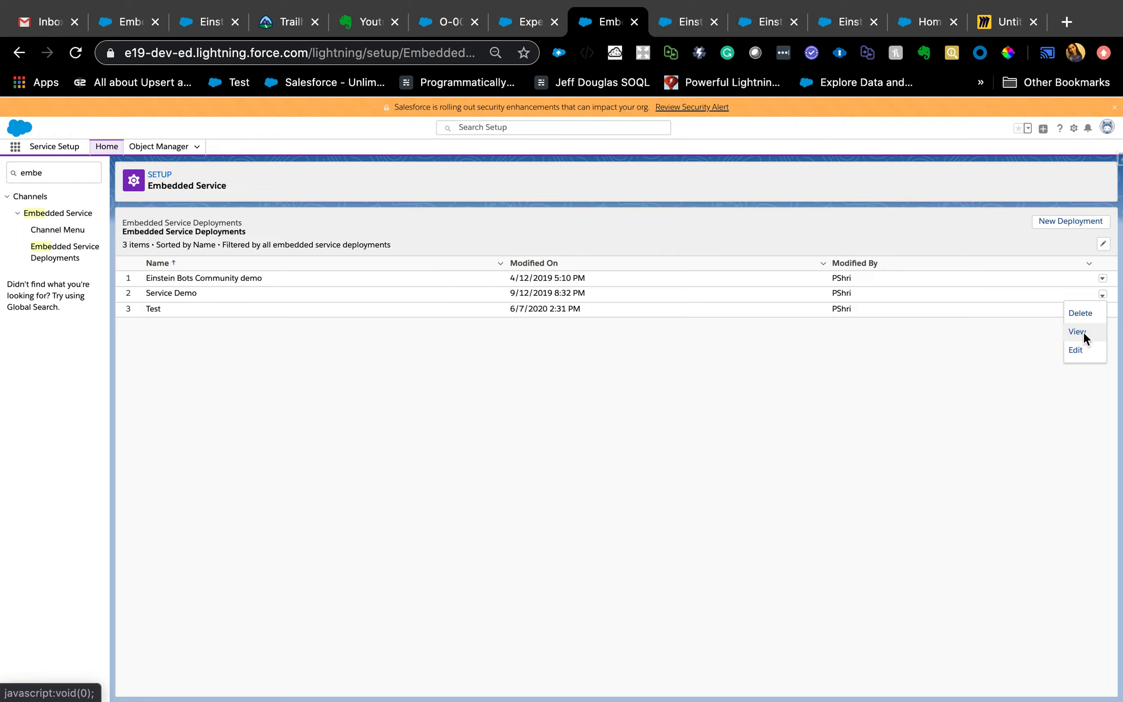
left_click(1083, 331)
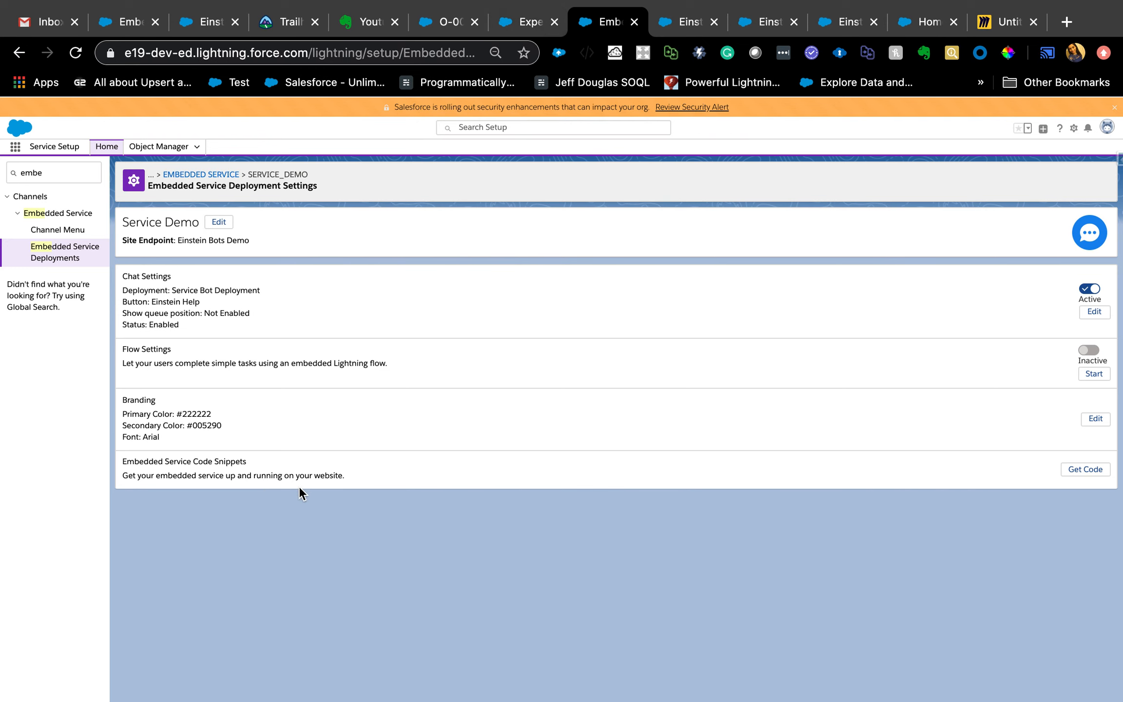
- Switch to the community's Experience Builder and search the components for "em" to locate Embedded Service Chat
left_click(517, 21)
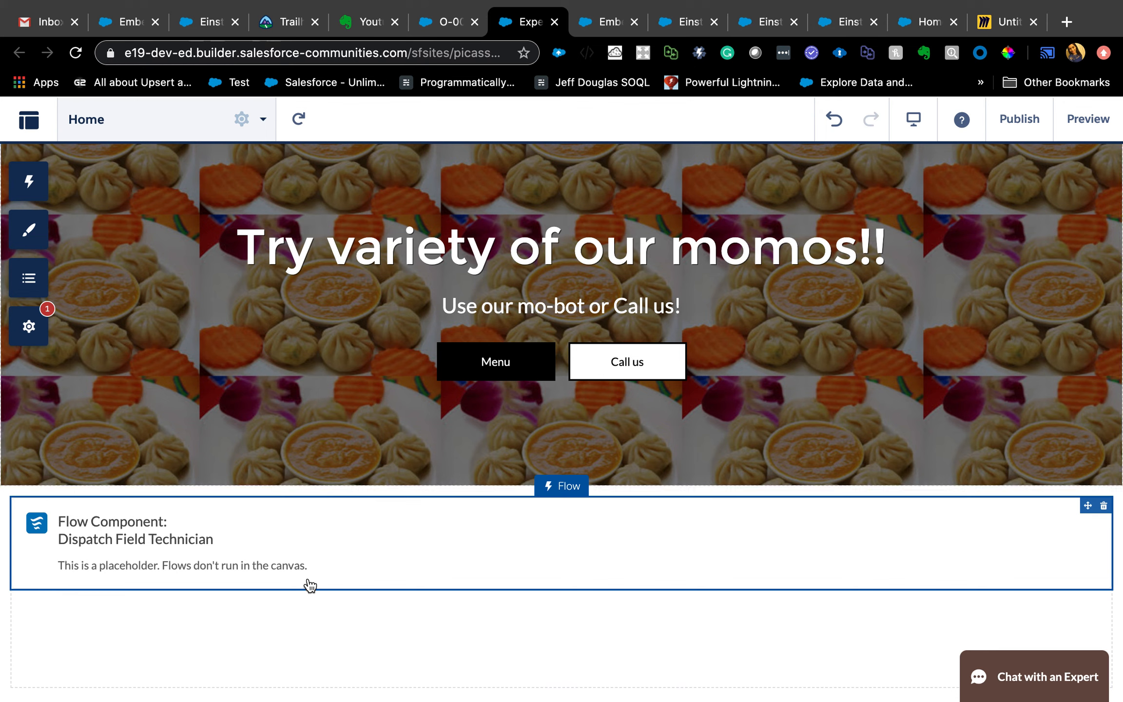
left_click(35, 182)
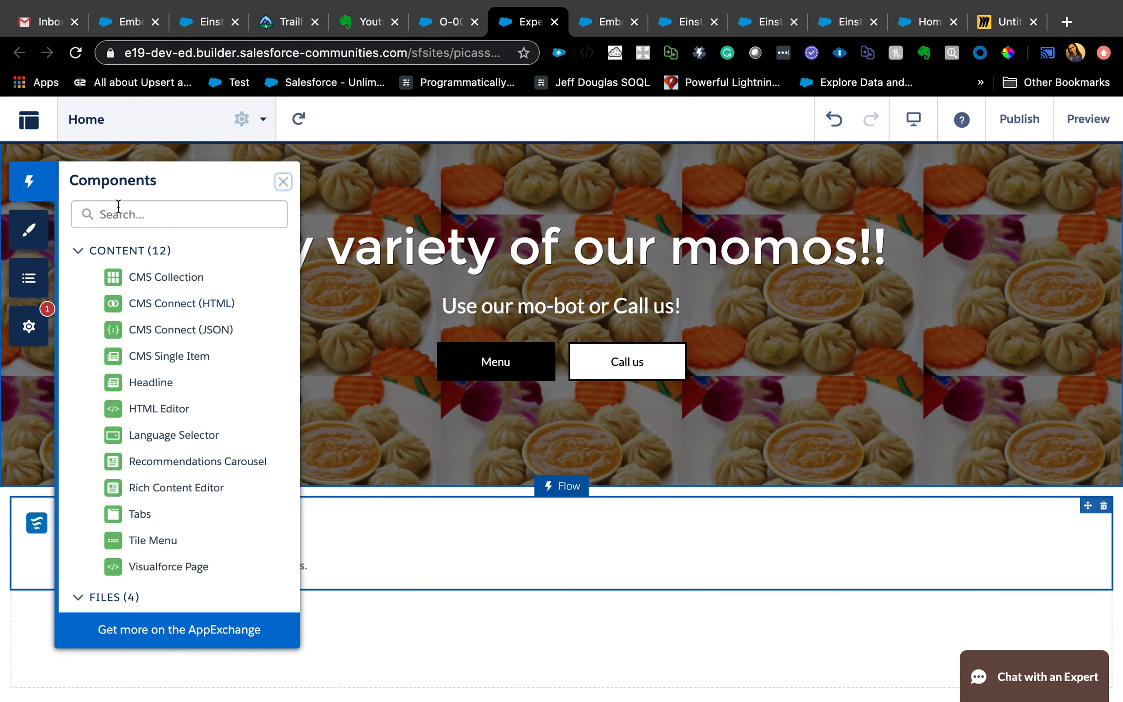
left_click(118, 206)
type("en")
key("BackSpace")
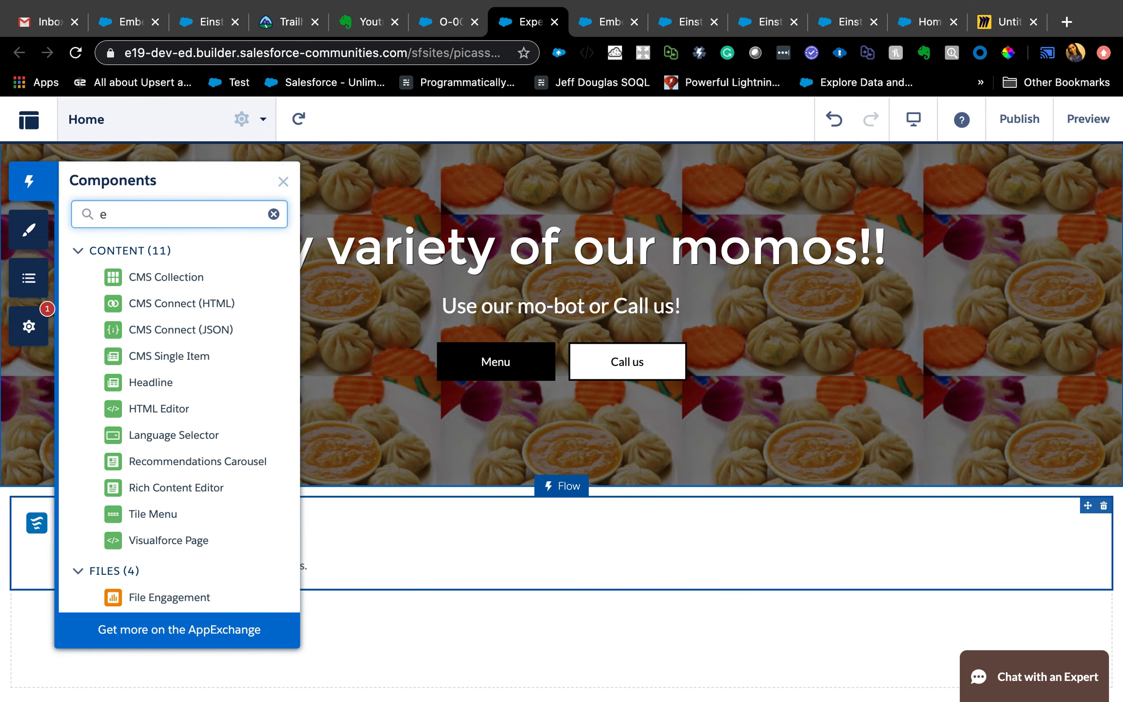
type("m")
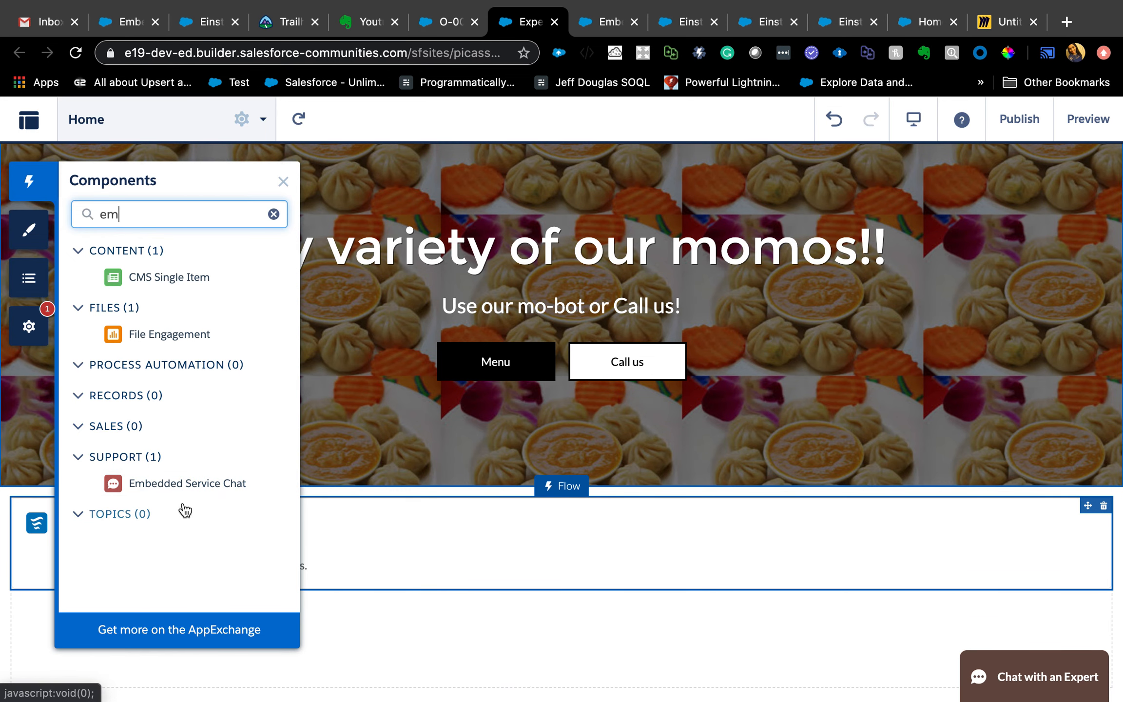
left_click(283, 181)
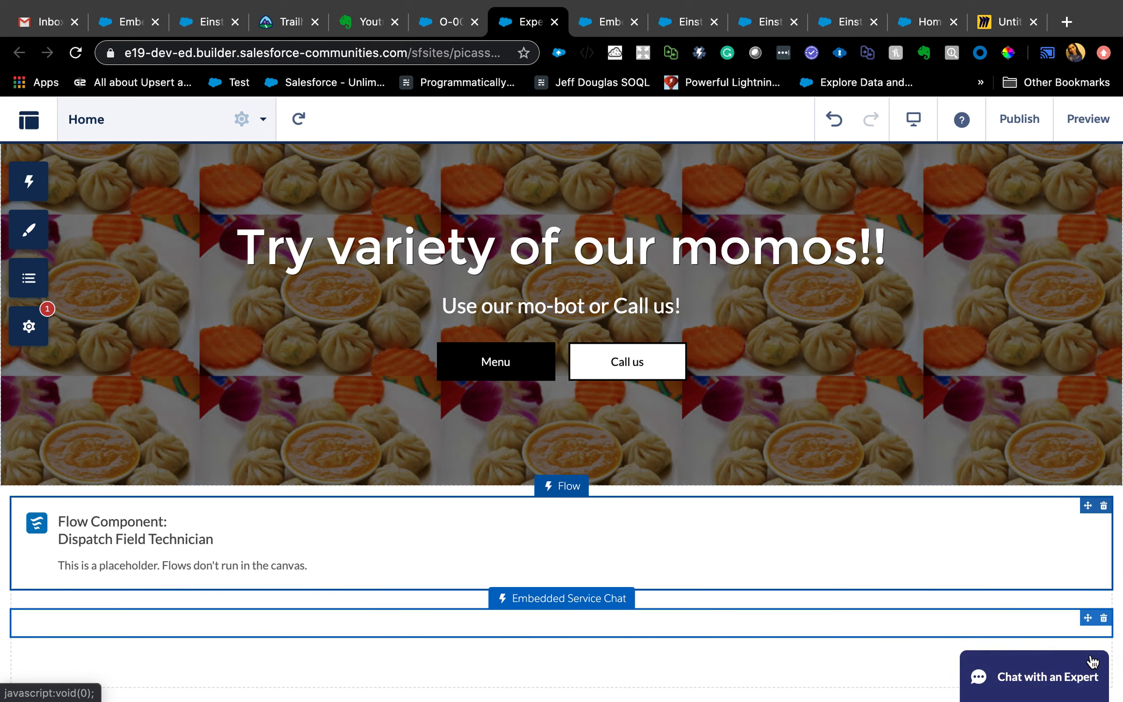
- Open the Embedded Service Chat component's properties on the Home page and review its chat deployment options, button labels and image settings
left_click(1089, 675)
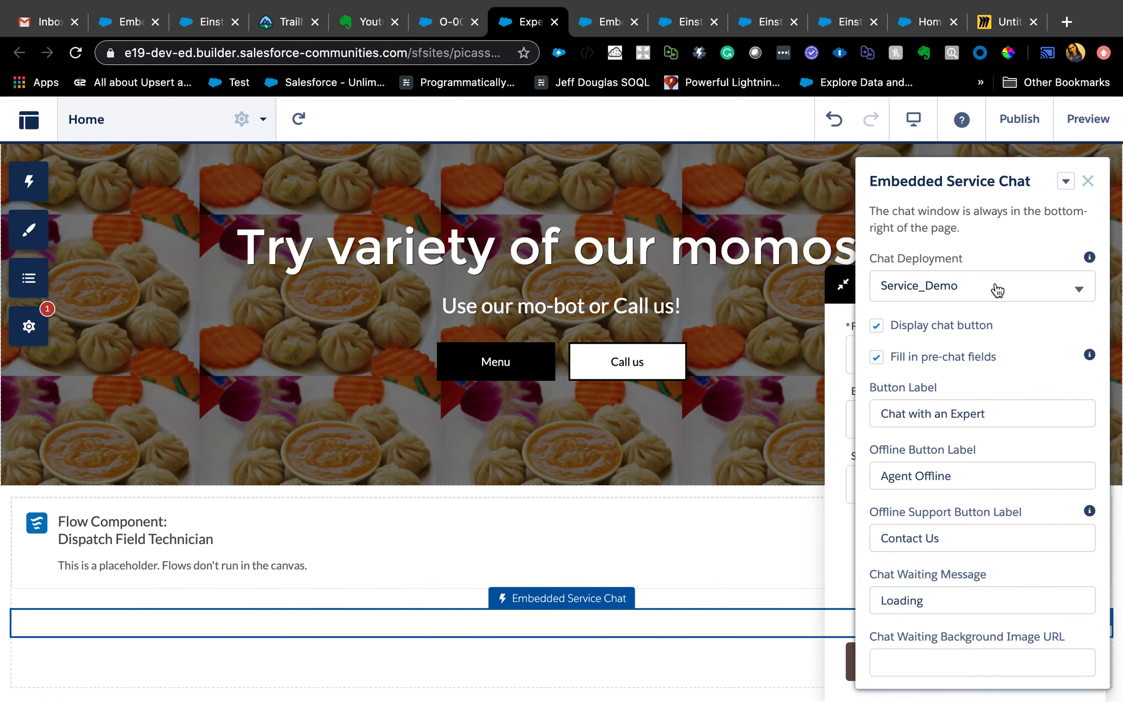
left_click(1079, 289)
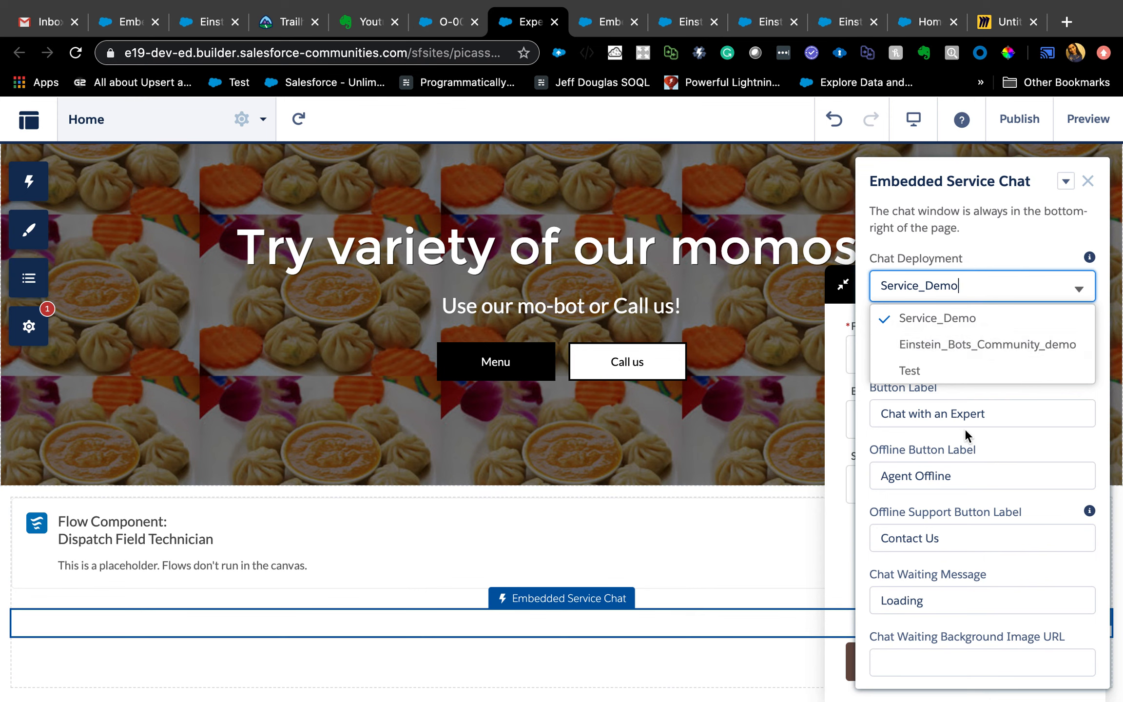
left_click(991, 412)
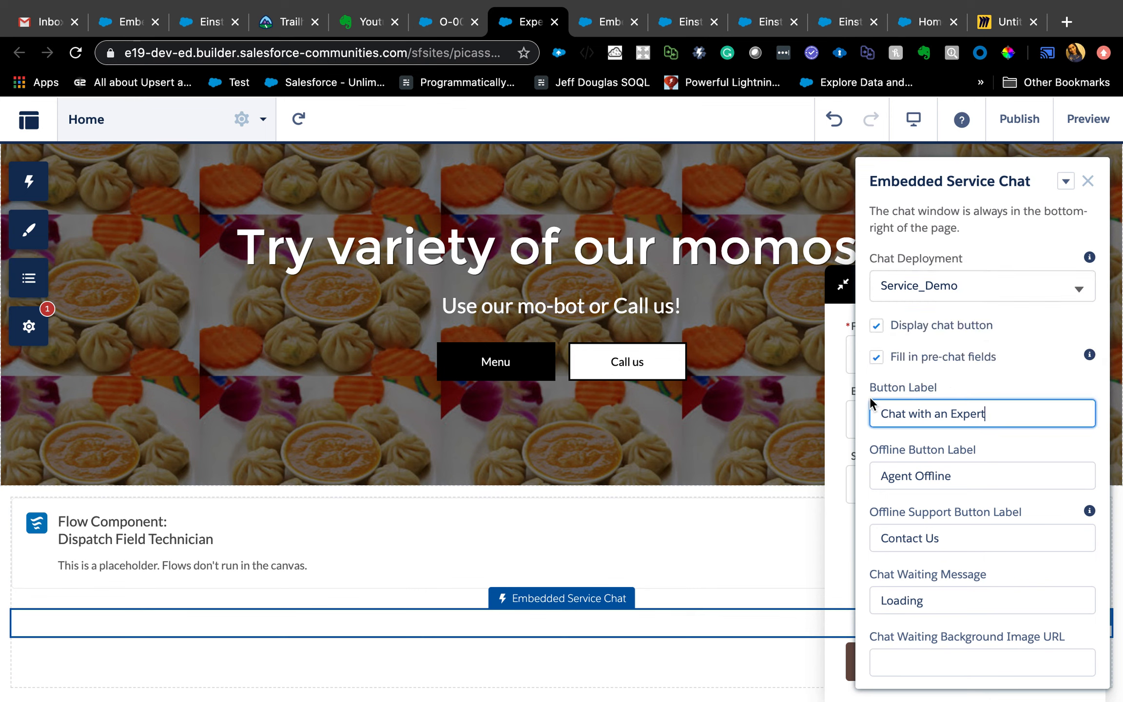
scroll(976, 435, "down", 10)
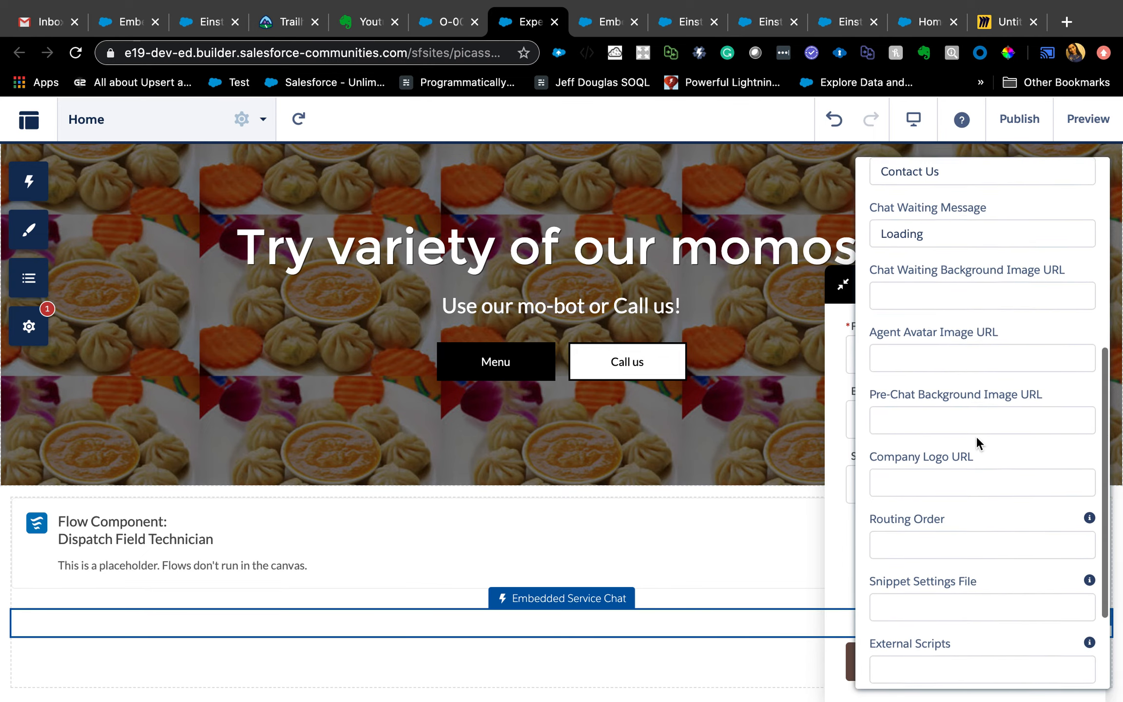
scroll(991, 407, "up", 10)
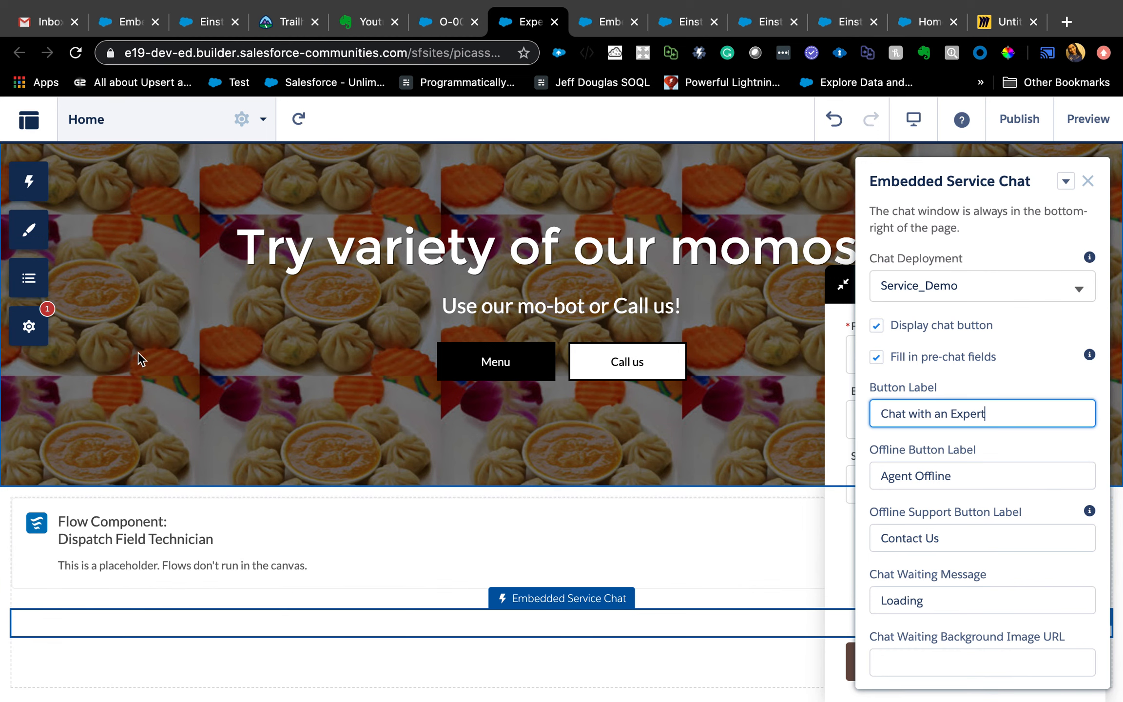
- Close the chat component's properties and open the community's Security settings to review the Script Security Level options
left_click(1087, 181)
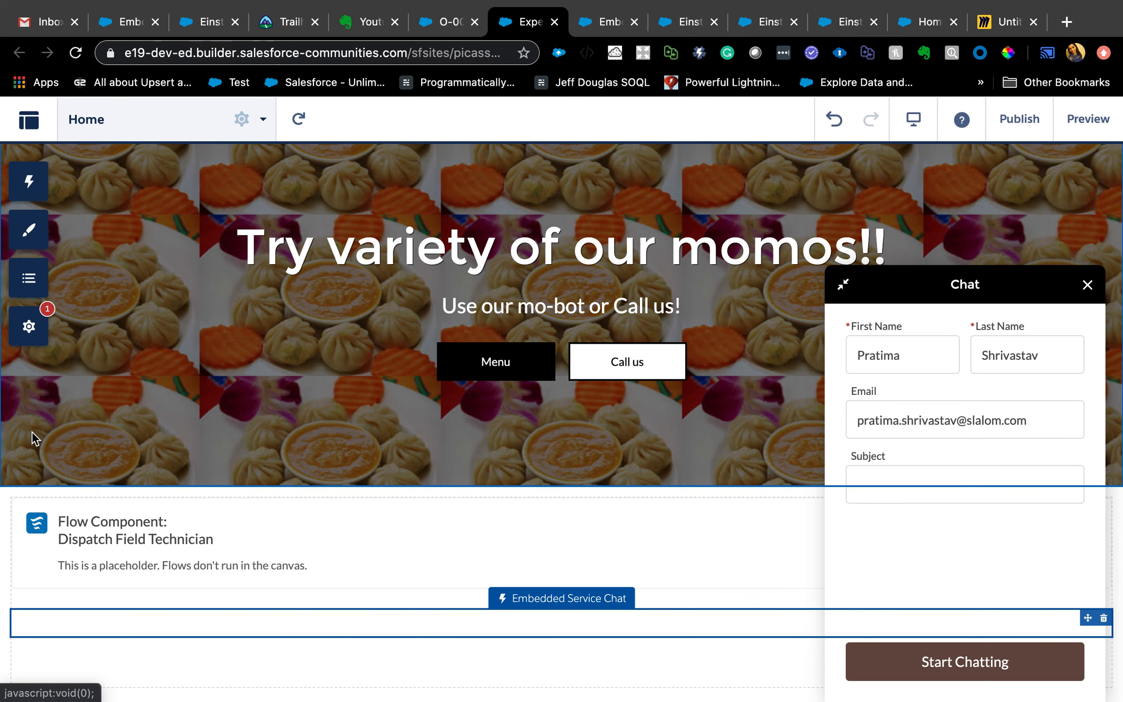
left_click(32, 330)
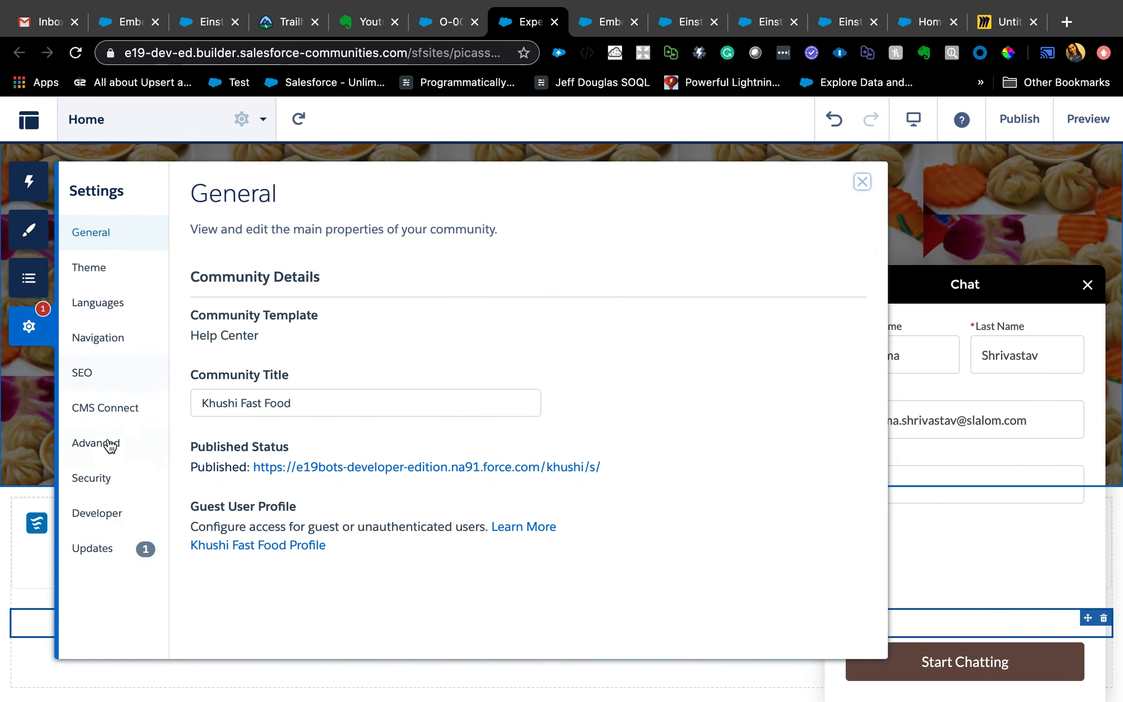
left_click(105, 482)
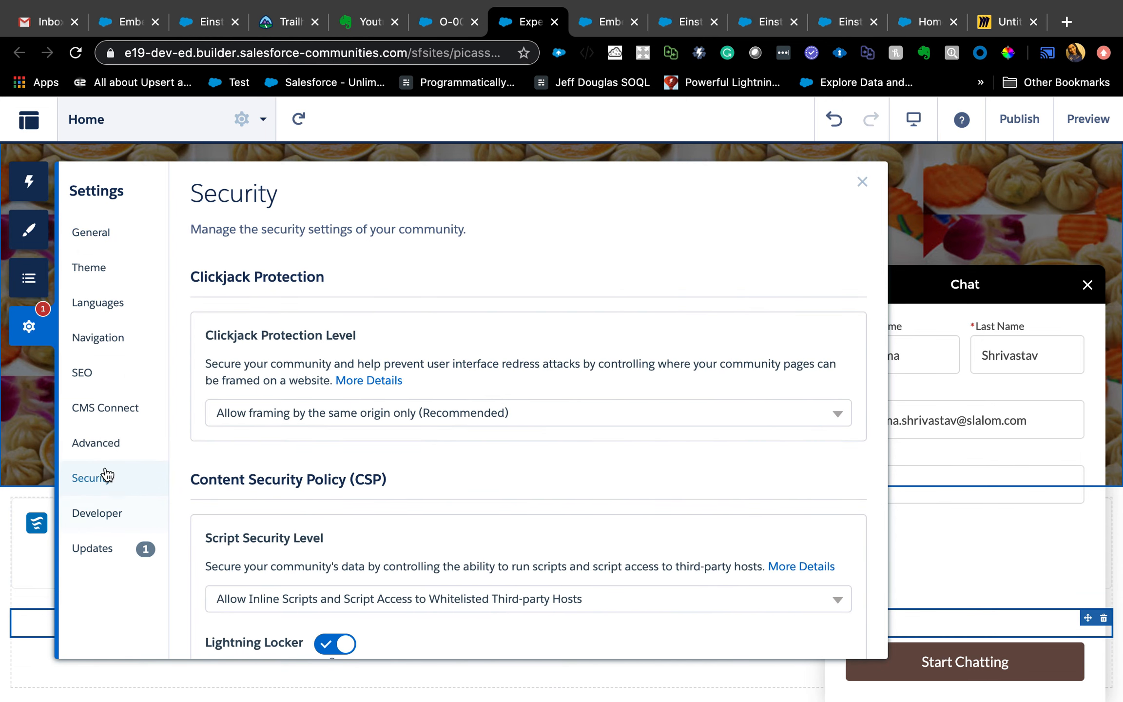
scroll(315, 511, "down", 5)
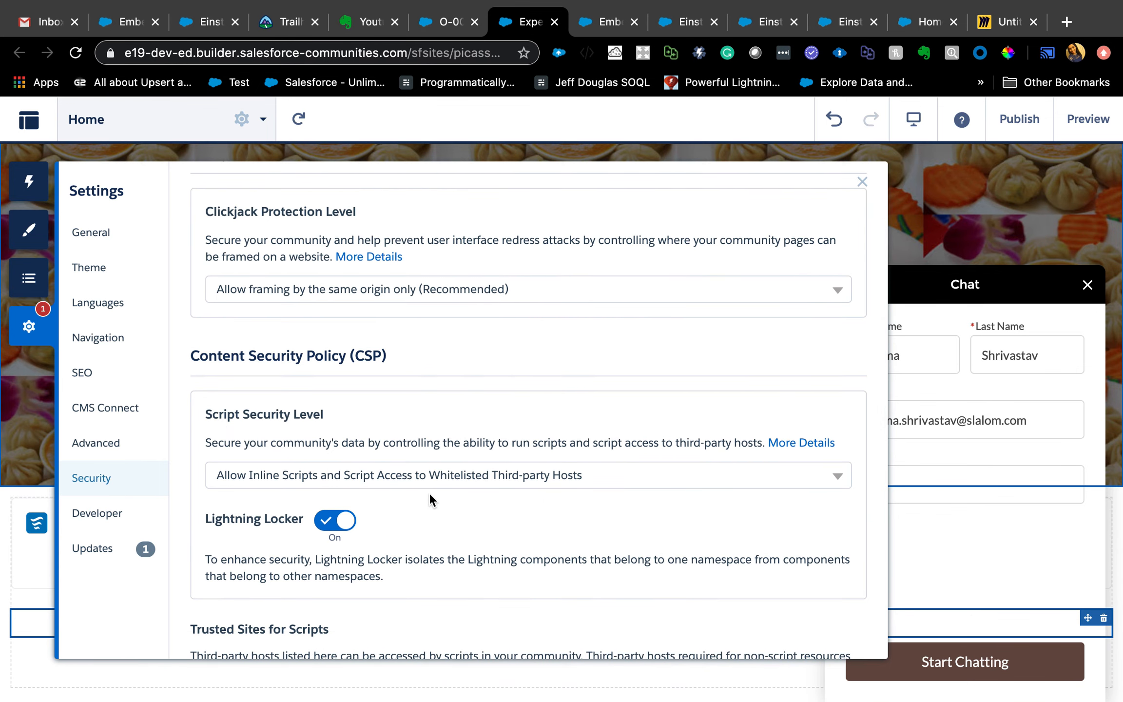
left_click(448, 473)
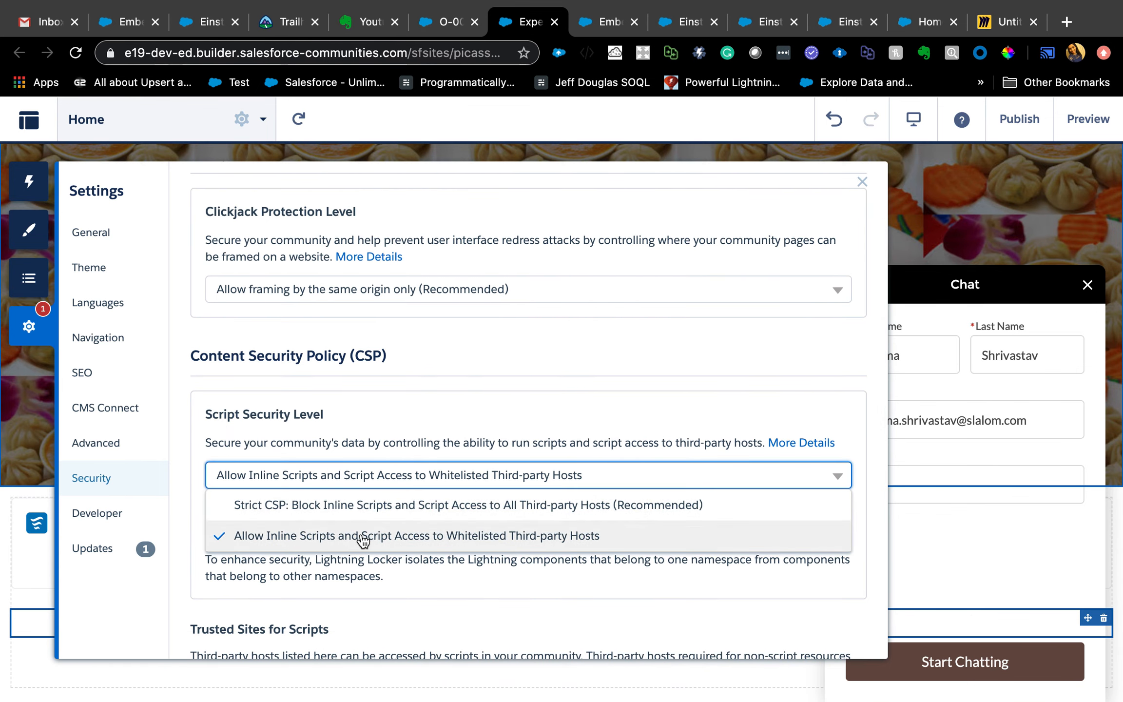
left_click(460, 412)
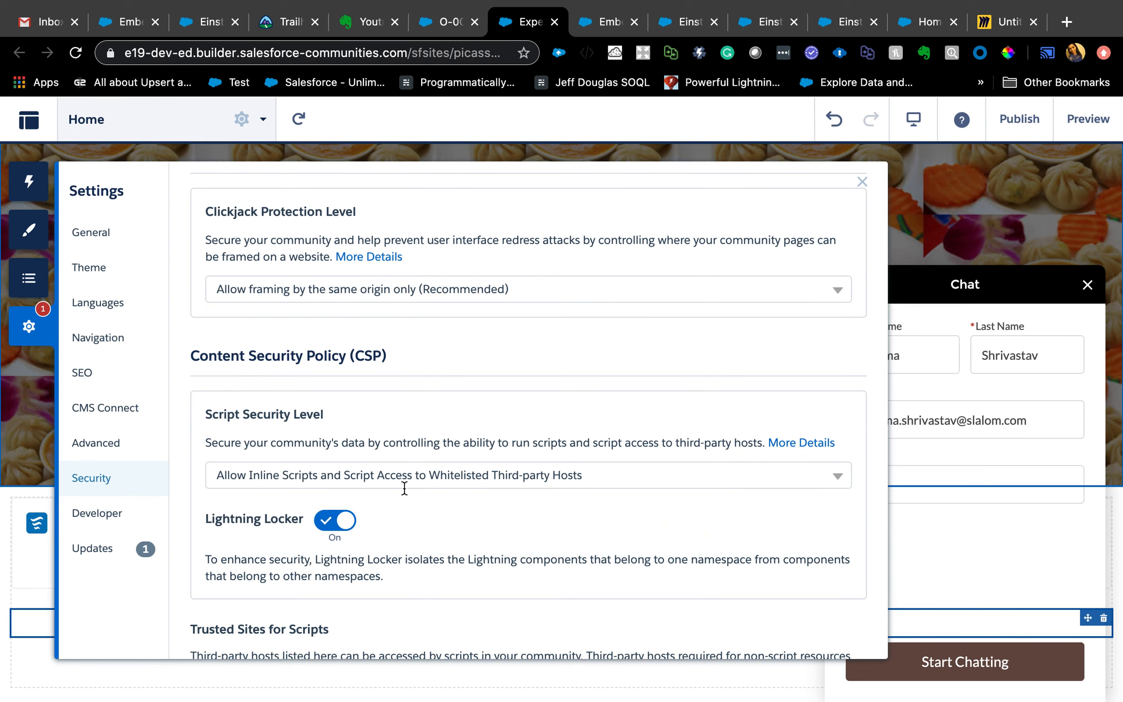
- Review the einstein_bot trusted site URL, the Add Trusted Site form and the CSP Errors section, and close the settings
scroll(405, 490, "down", 8)
scroll(404, 490, "down", 2)
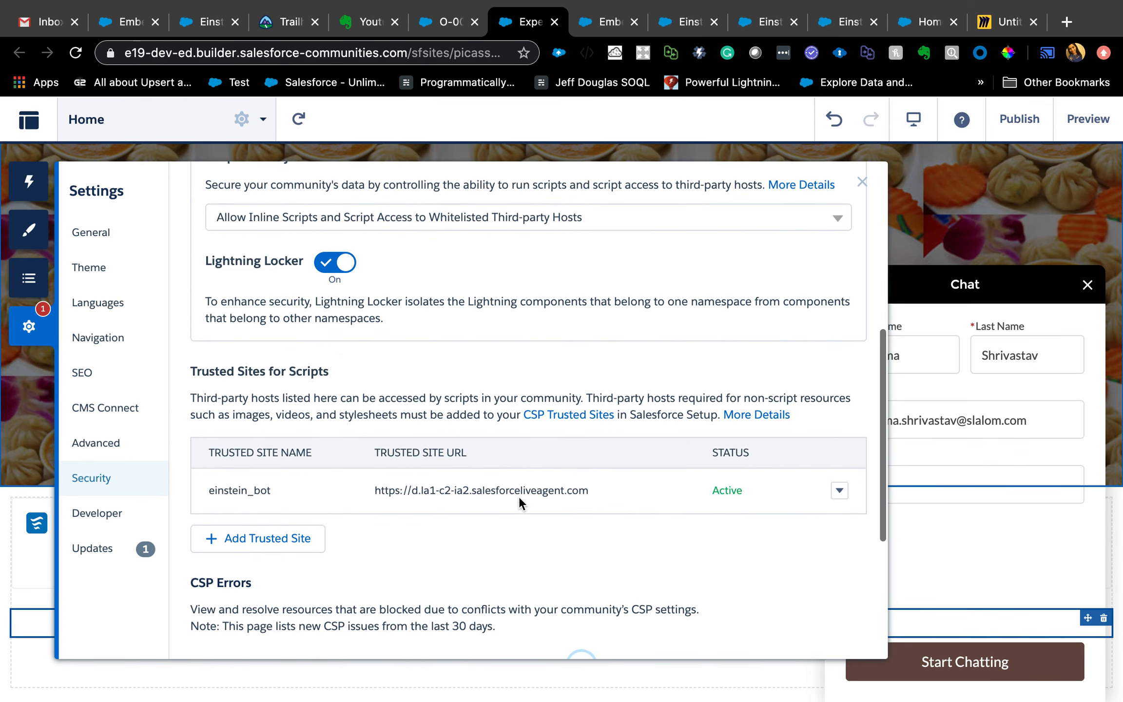
triple_click(516, 490)
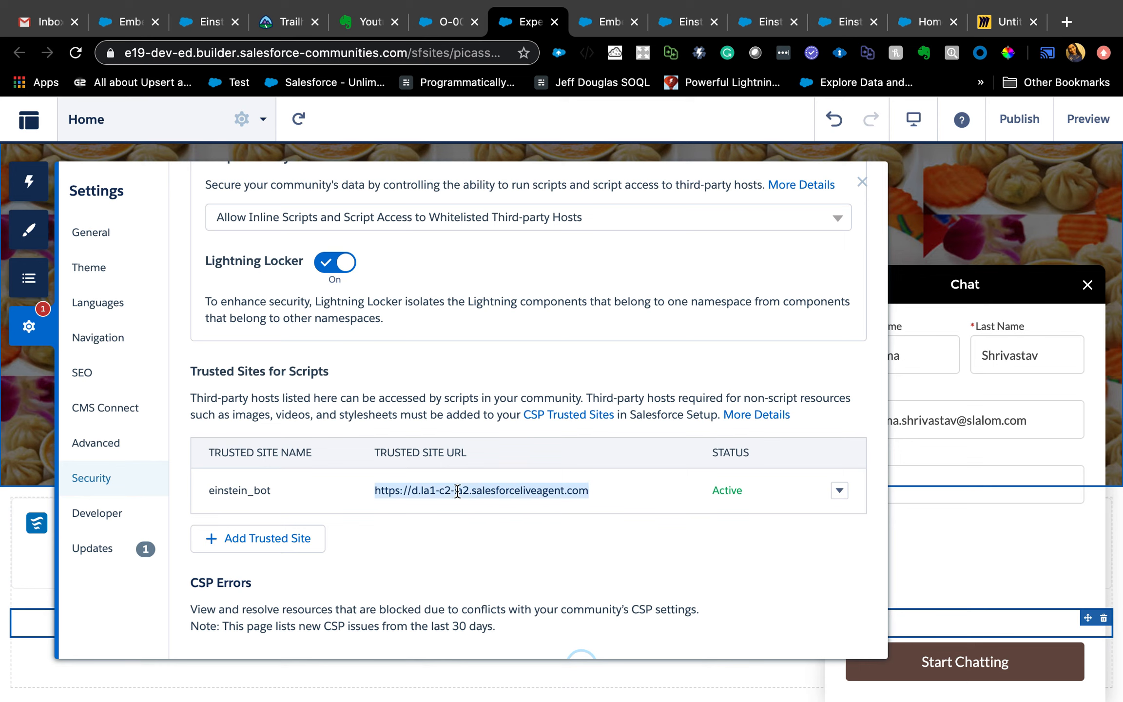
left_click(280, 545)
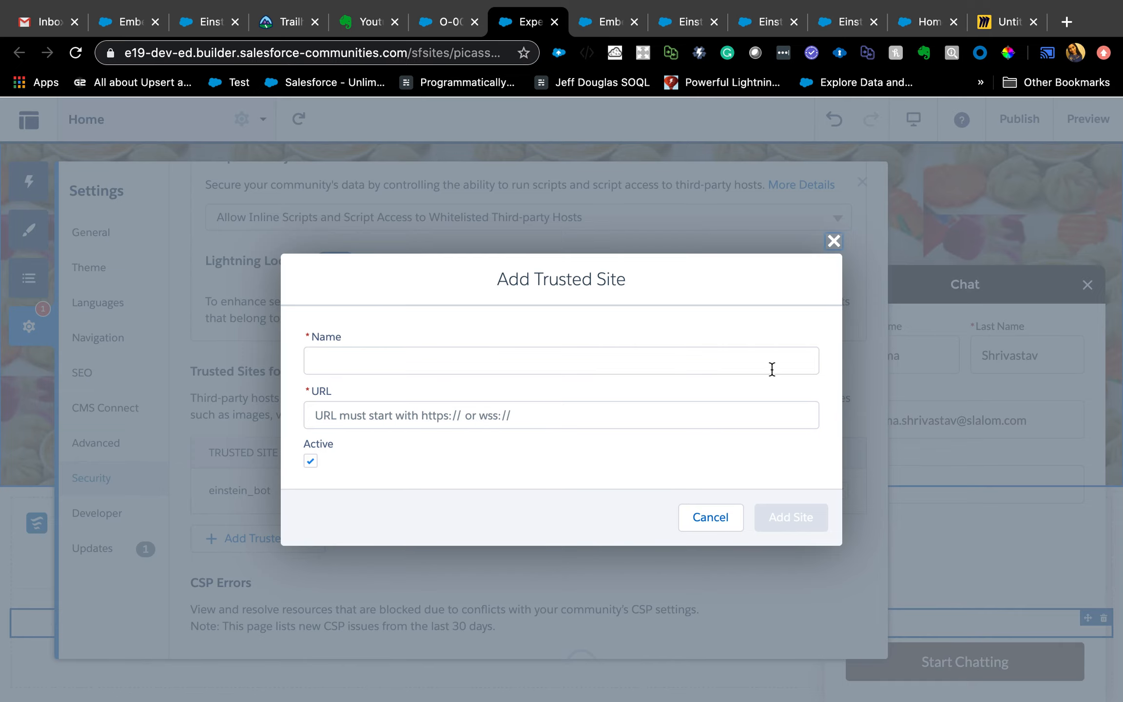
left_click(839, 242)
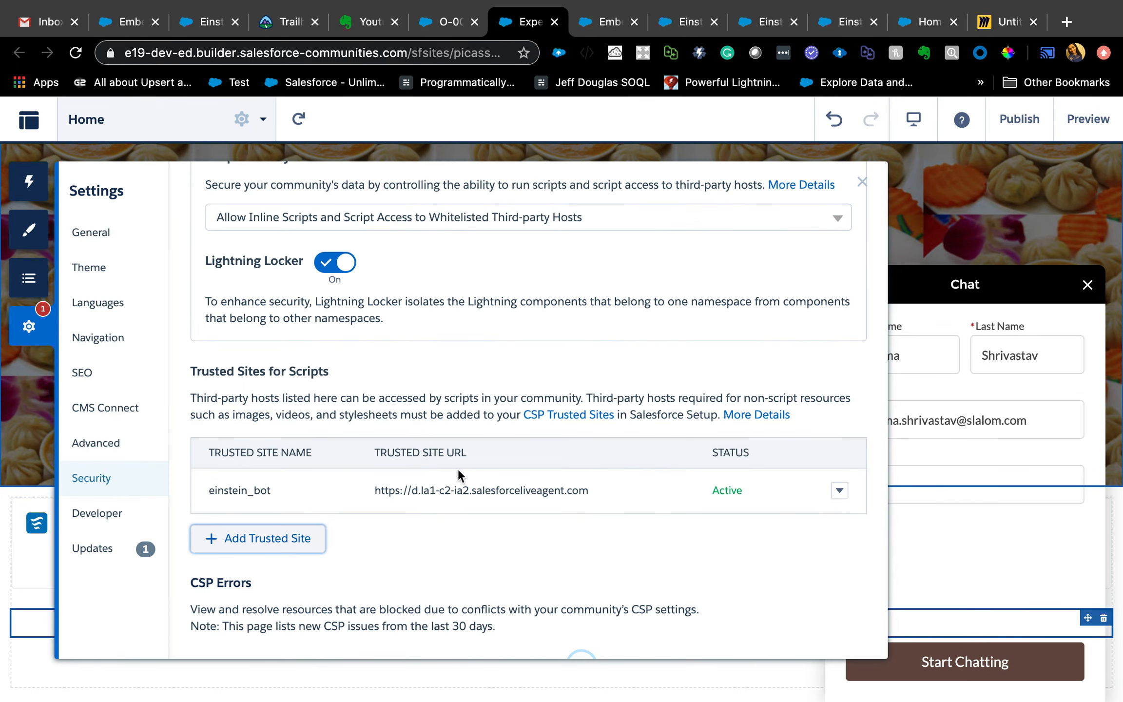
scroll(464, 525, "down", 5)
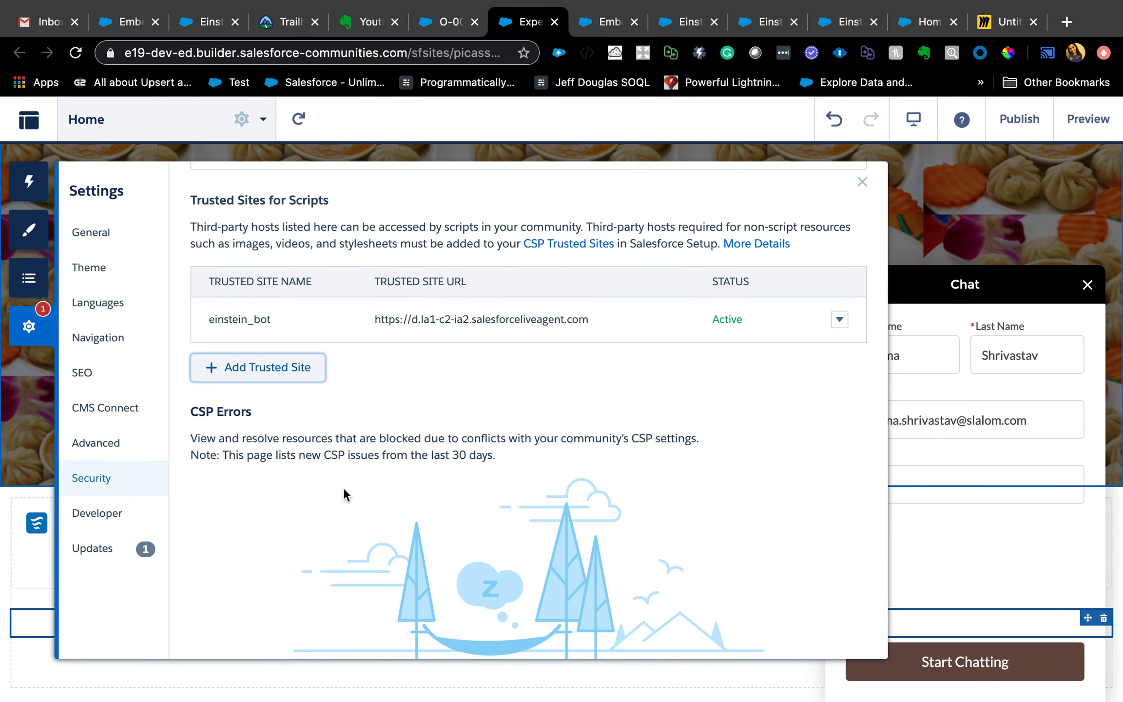
scroll(484, 345, "up", 3)
scroll(484, 345, "up", 1)
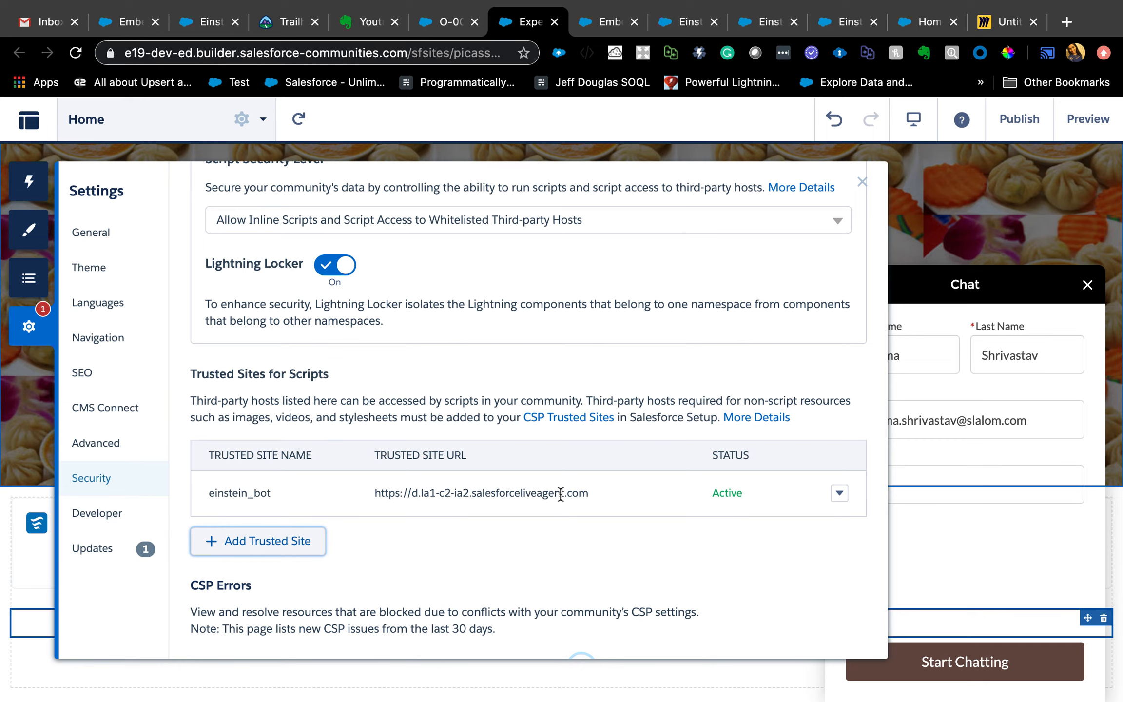
scroll(560, 490, "down", 5)
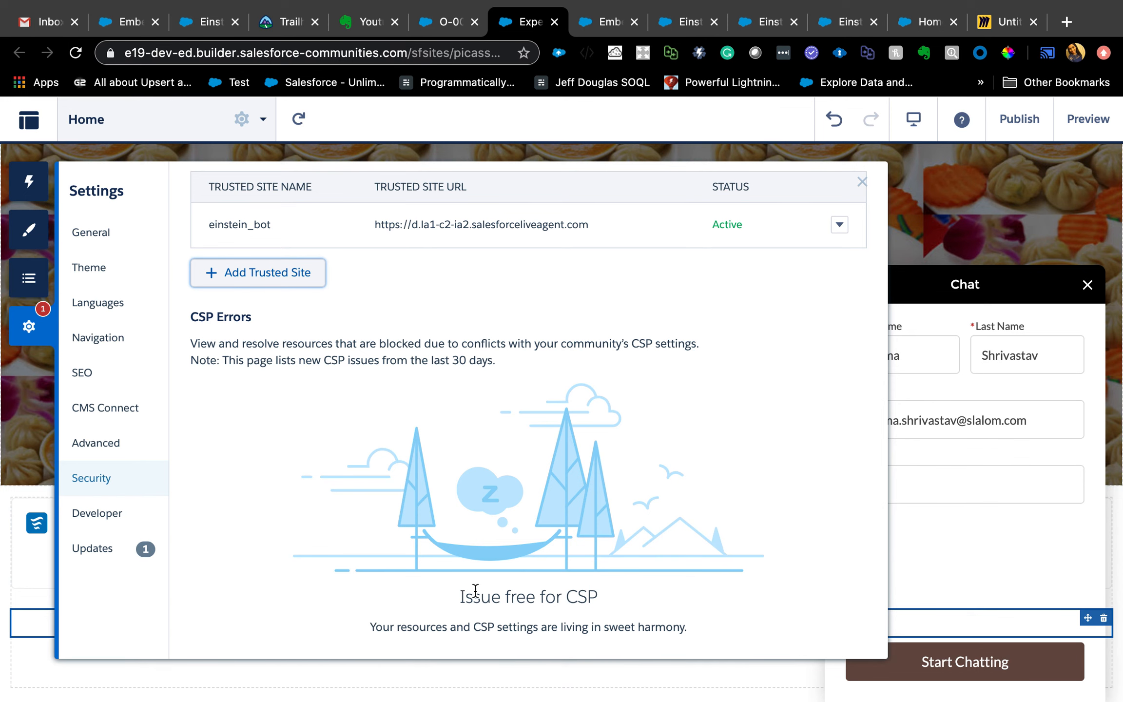
left_click(861, 182)
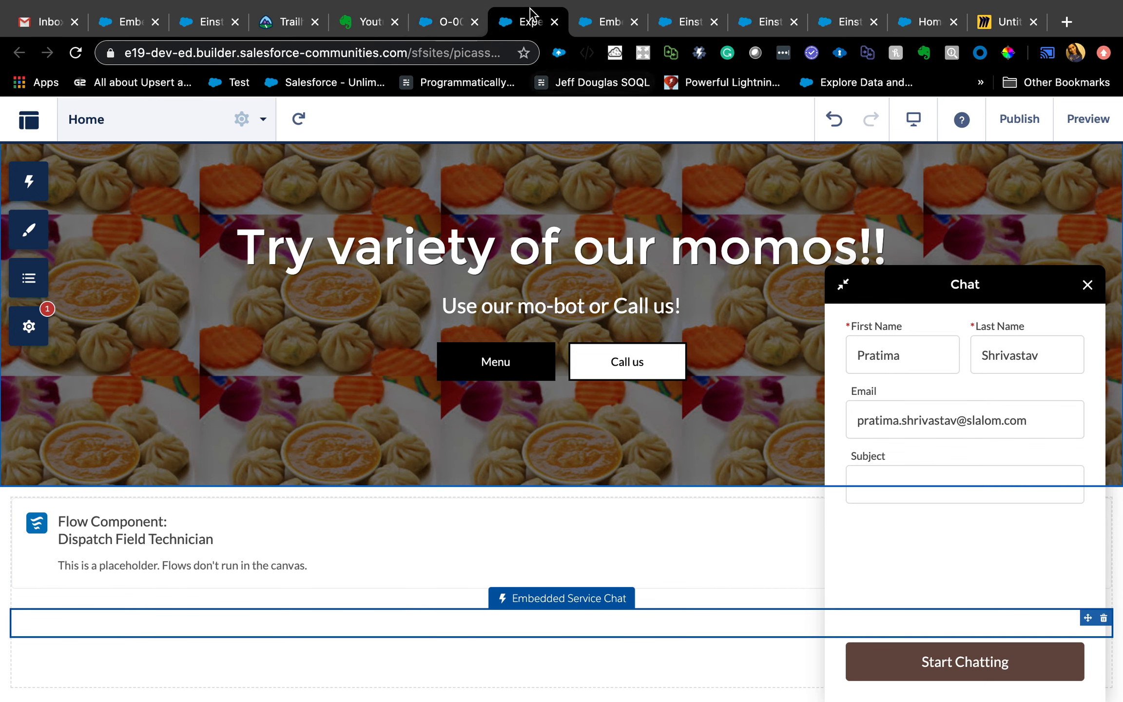
- Switch to the Miro board to check the Einstein Bots Pre Steps list, and return to the Salesforce pages
left_click(995, 21)
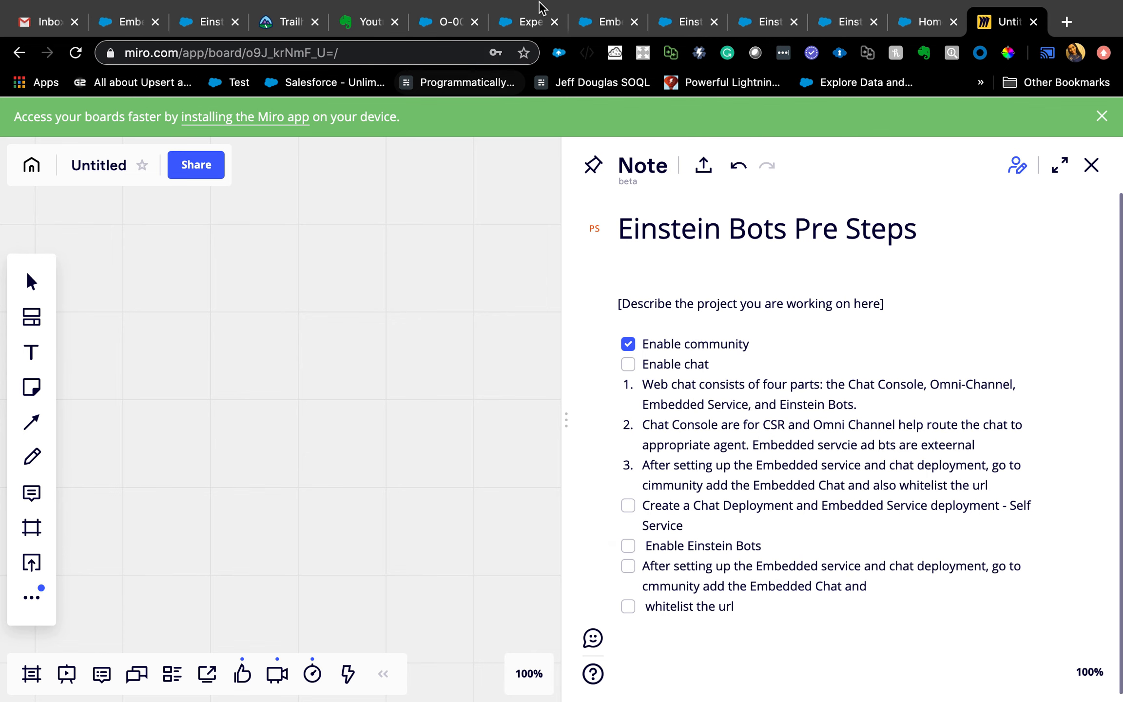
left_click(520, 24)
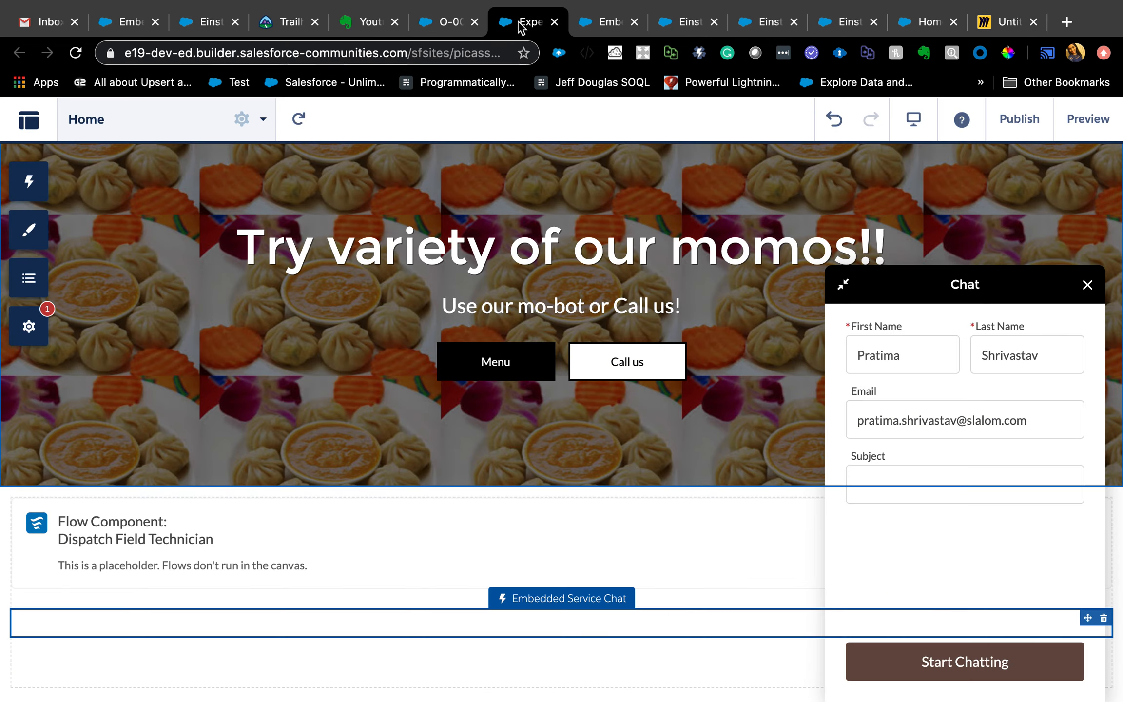
left_click(448, 24)
- Switch to the Salesforce Setup page, search for "einst" and open the Einstein Bots page
left_click(602, 27)
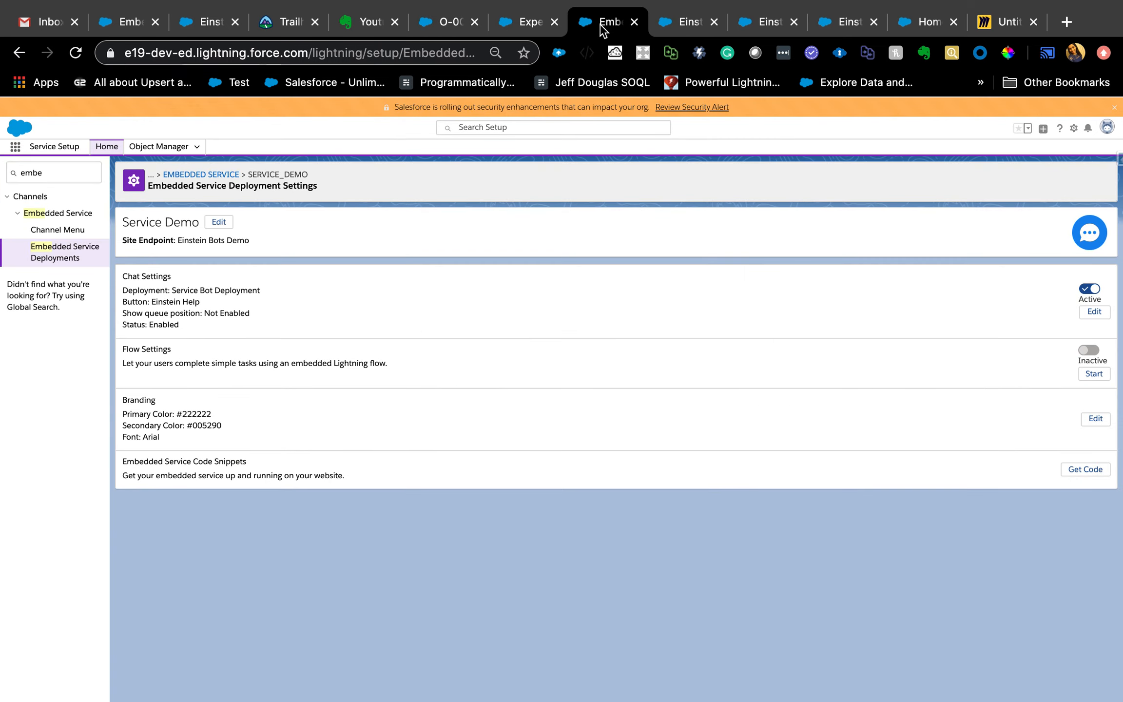
left_click(56, 177)
type("einst")
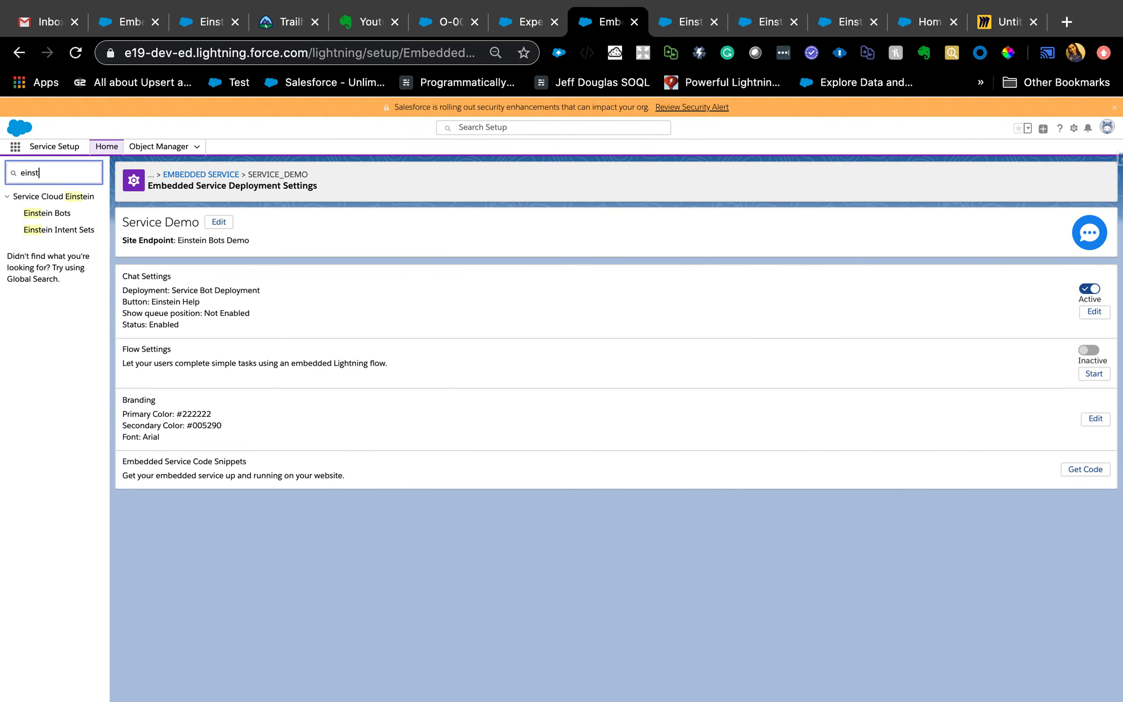
left_click(47, 213)
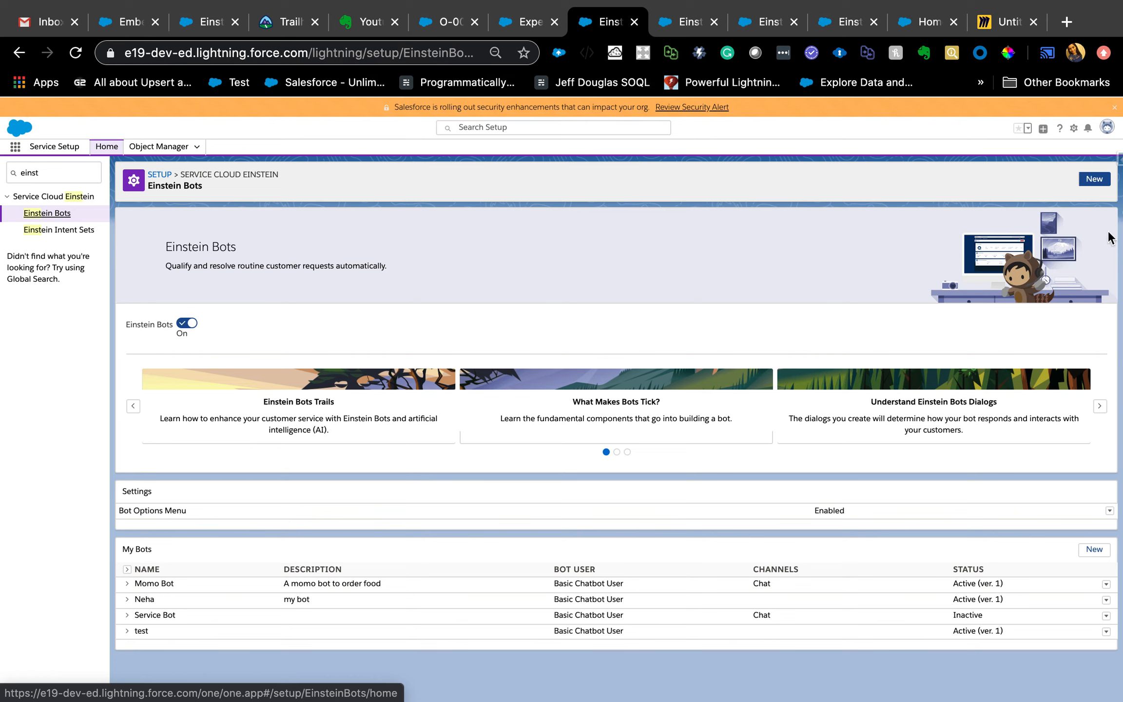
- Create an Einstein bot named Test4 with a short greeting, leave its description and main menu items blank, and close the wizard
left_click(1094, 179)
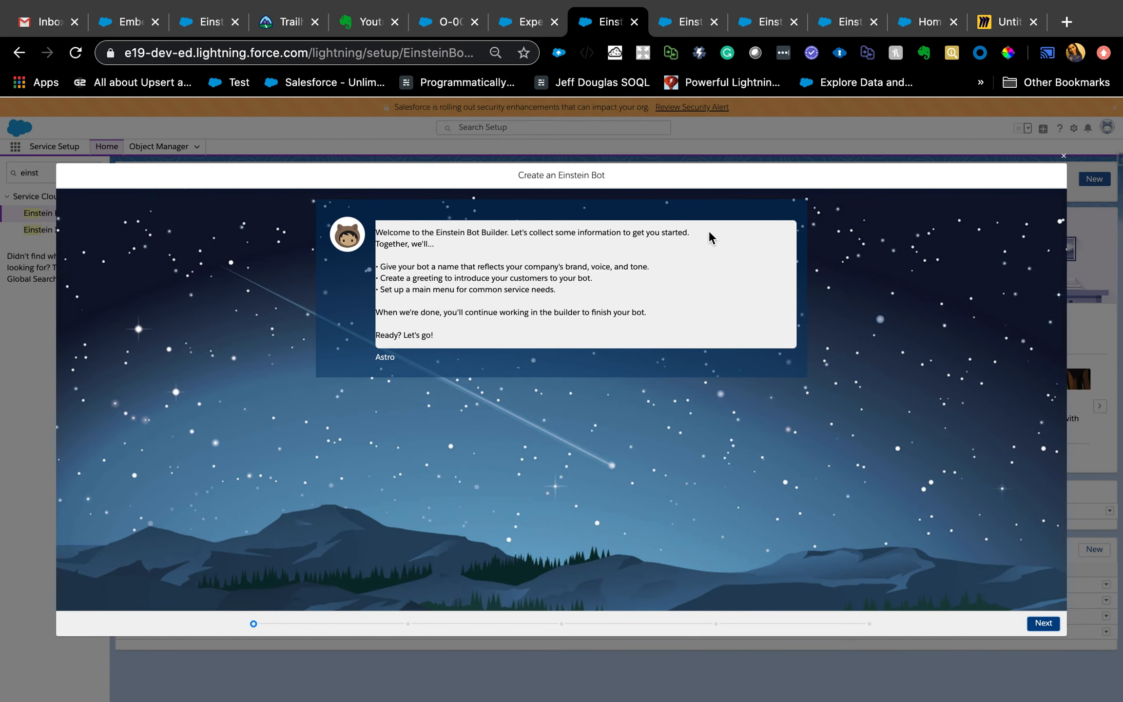
left_click(1044, 623)
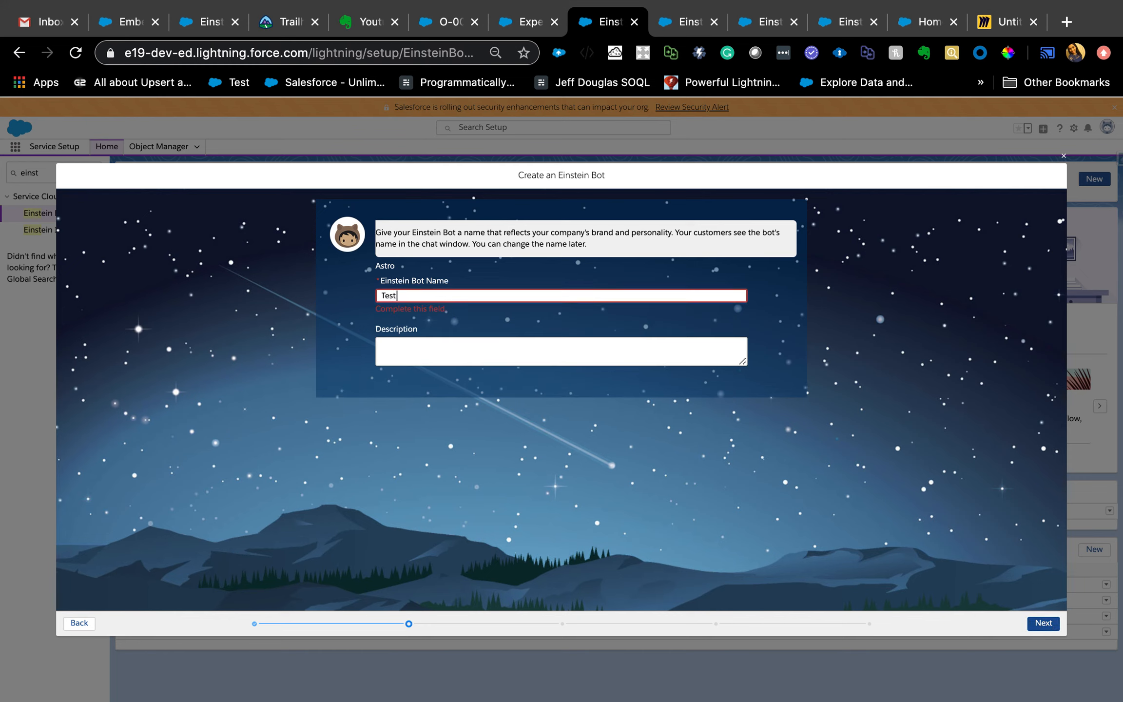
left_click(442, 339)
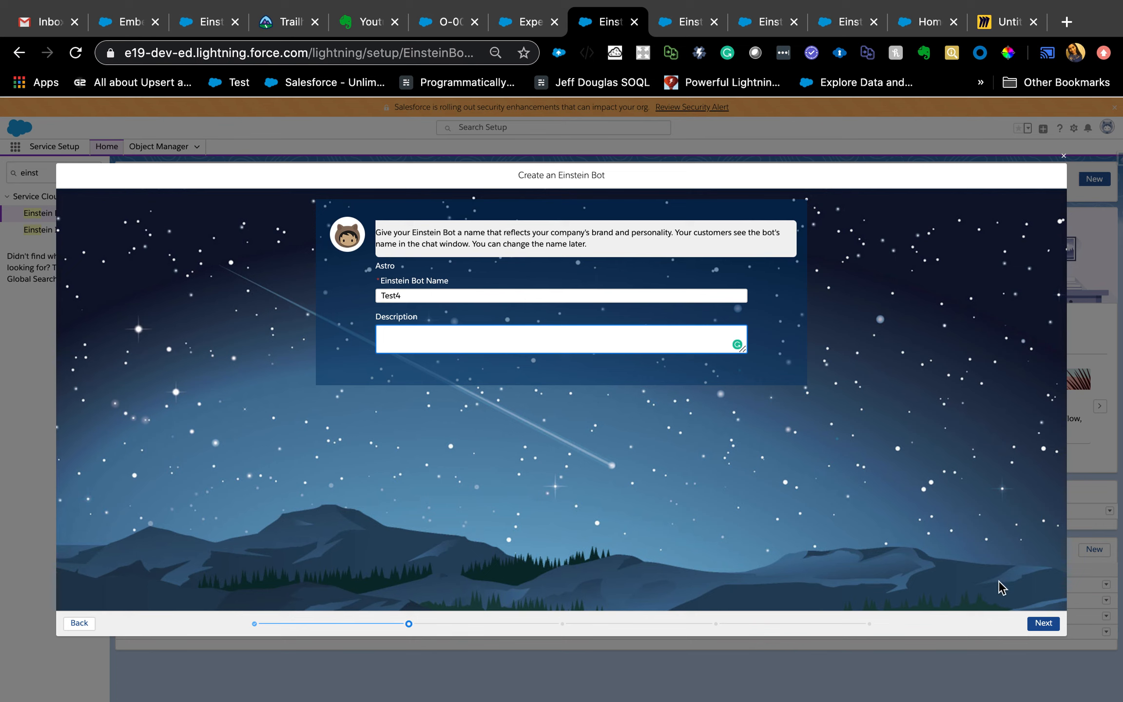
left_click(1043, 624)
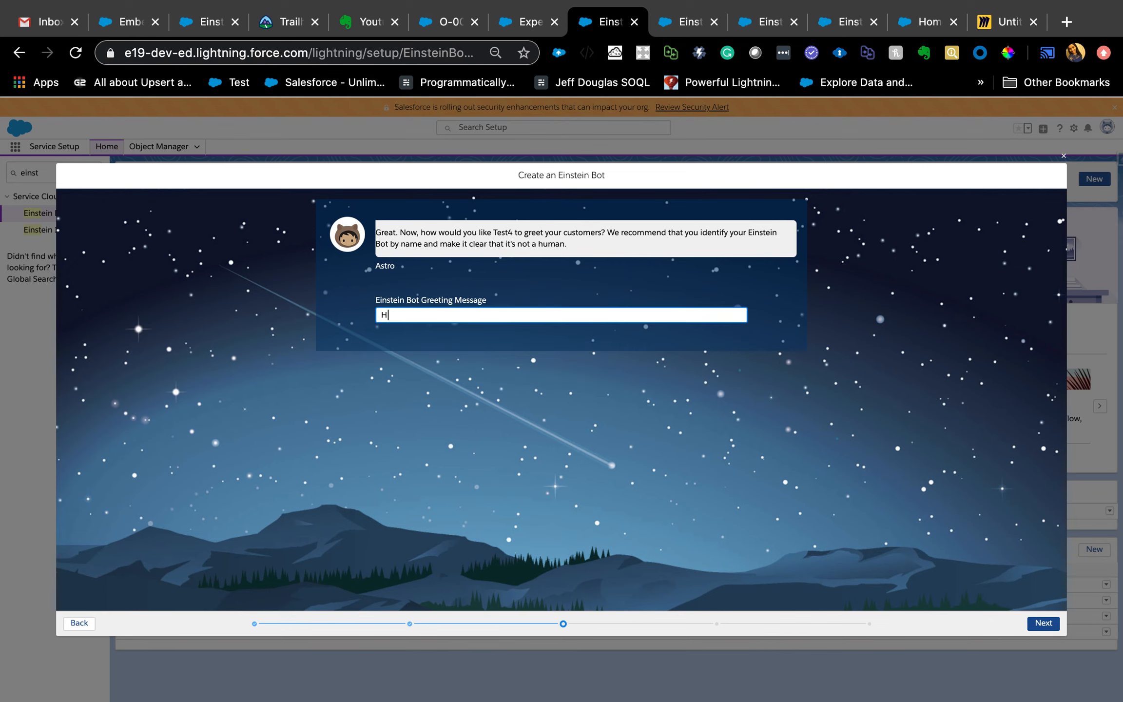
left_click(1038, 624)
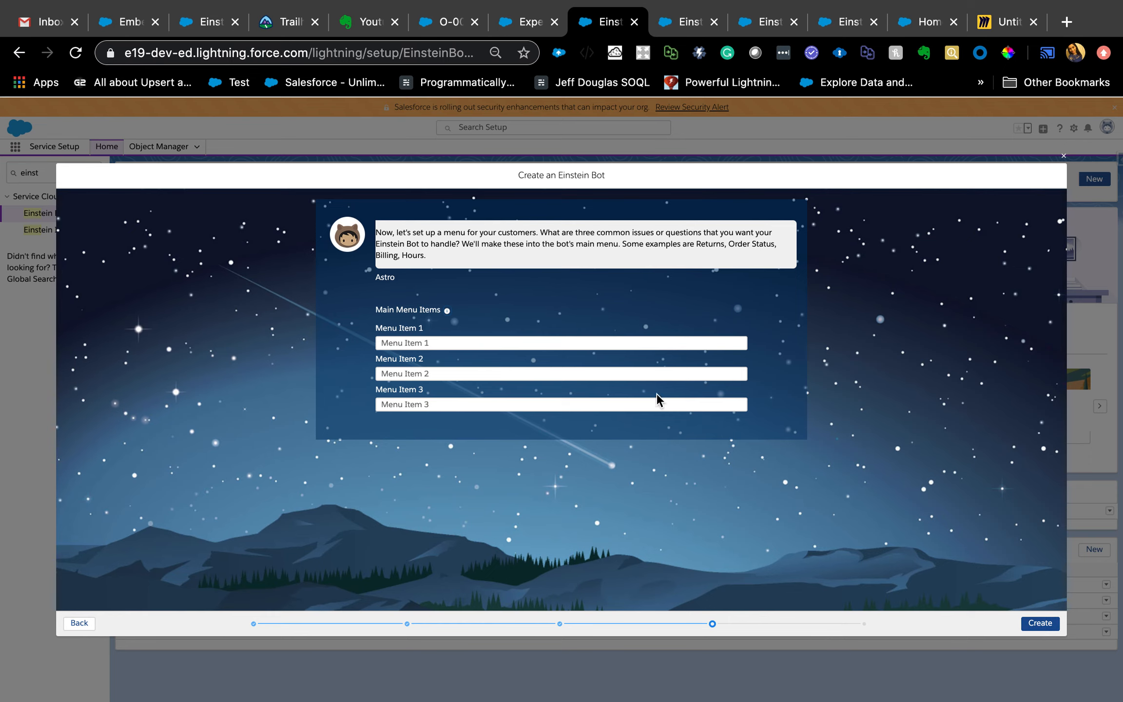
left_click(1053, 626)
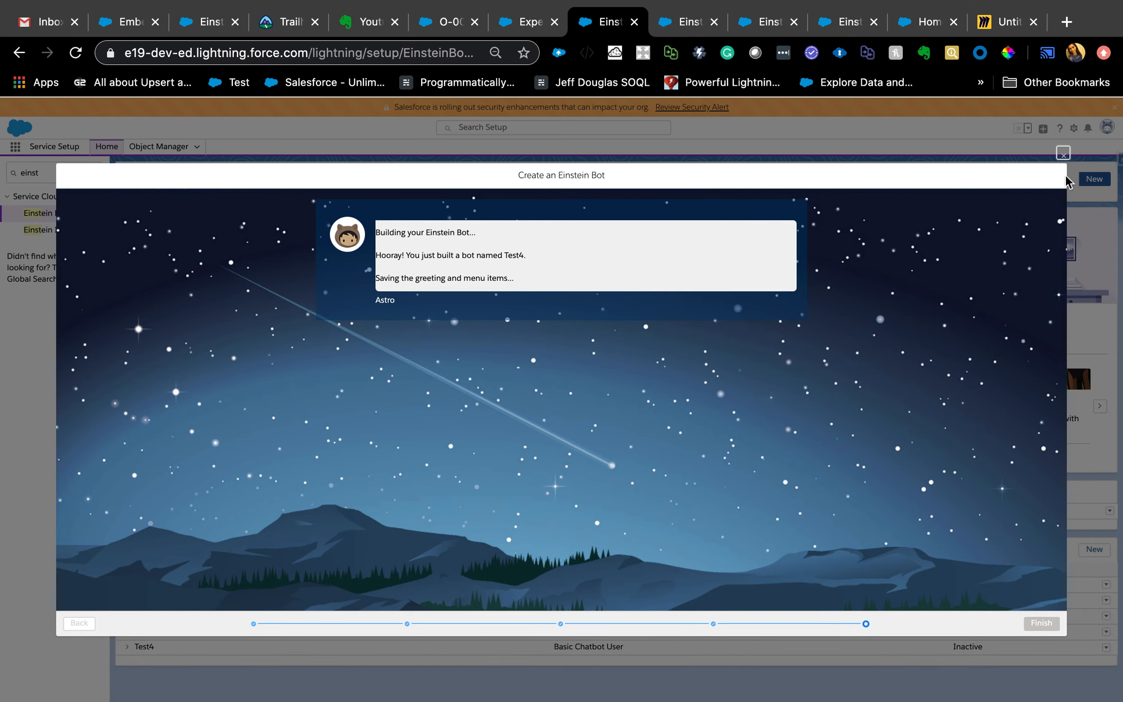
left_click(1062, 155)
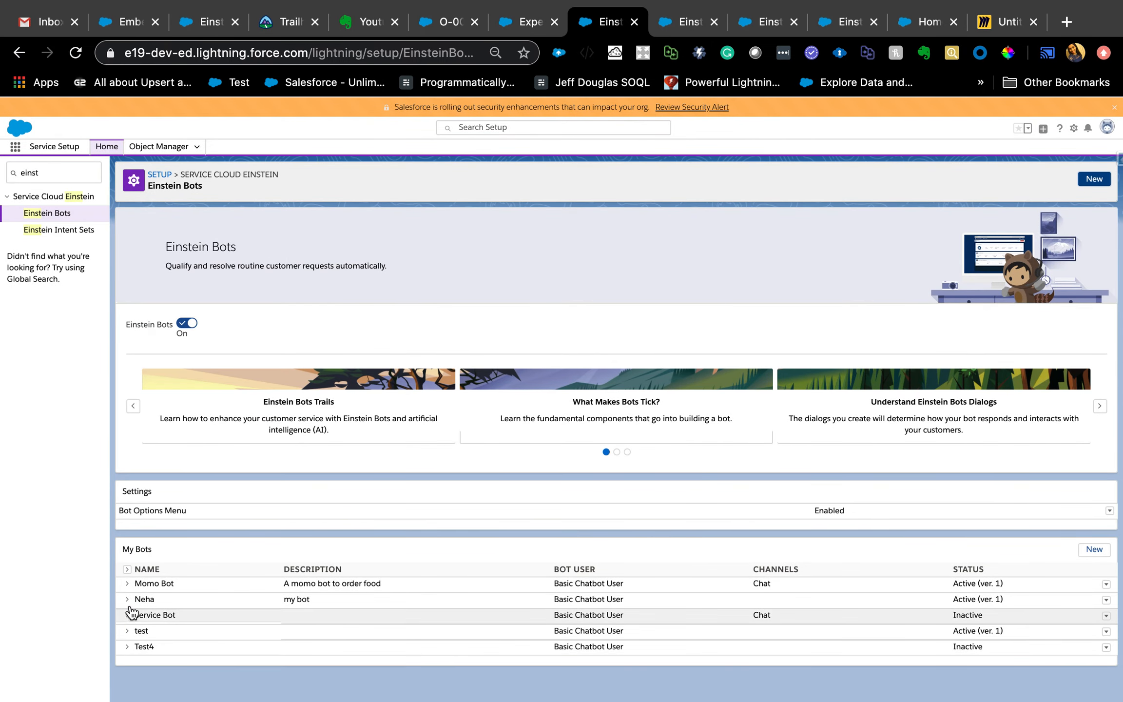
- Open Version 1 of Momo Bot in the Einstein Bot Builder and look over the builder's available sections
left_click(127, 585)
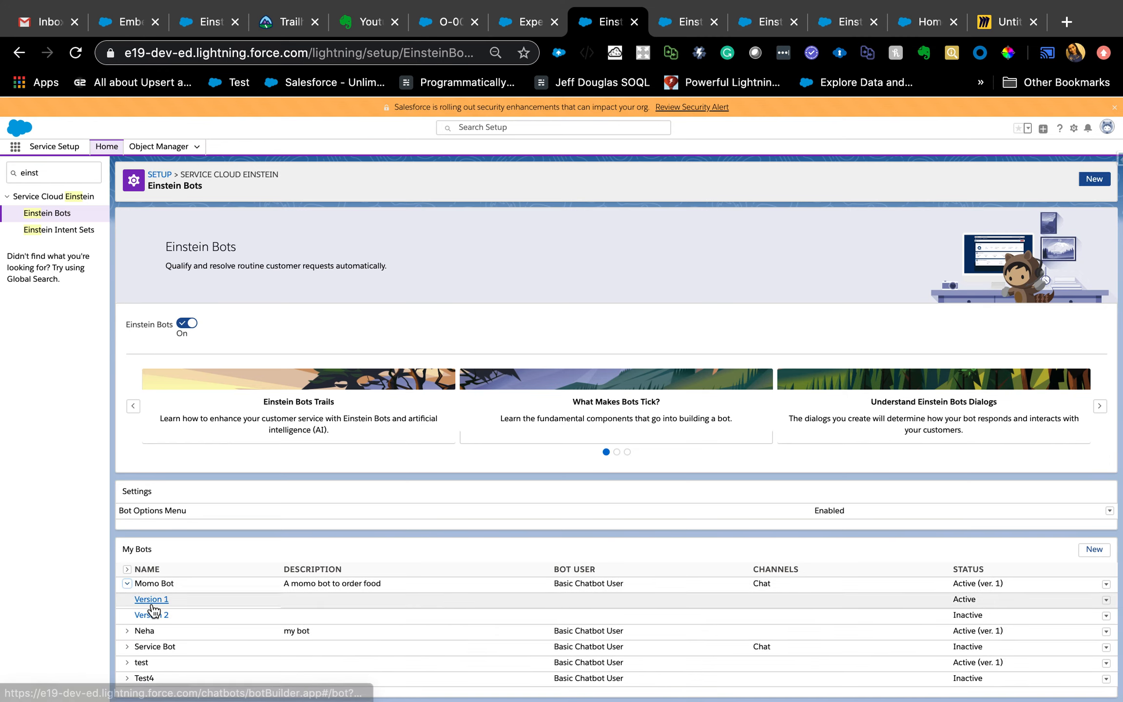
left_click(152, 602)
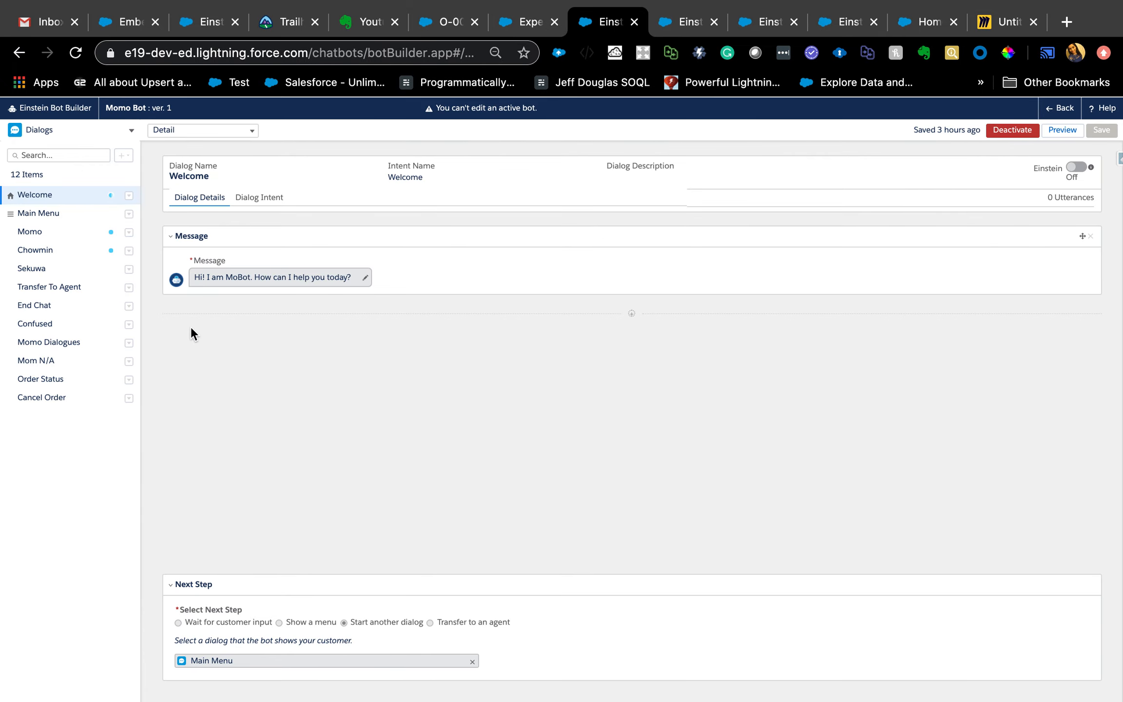
left_click(130, 135)
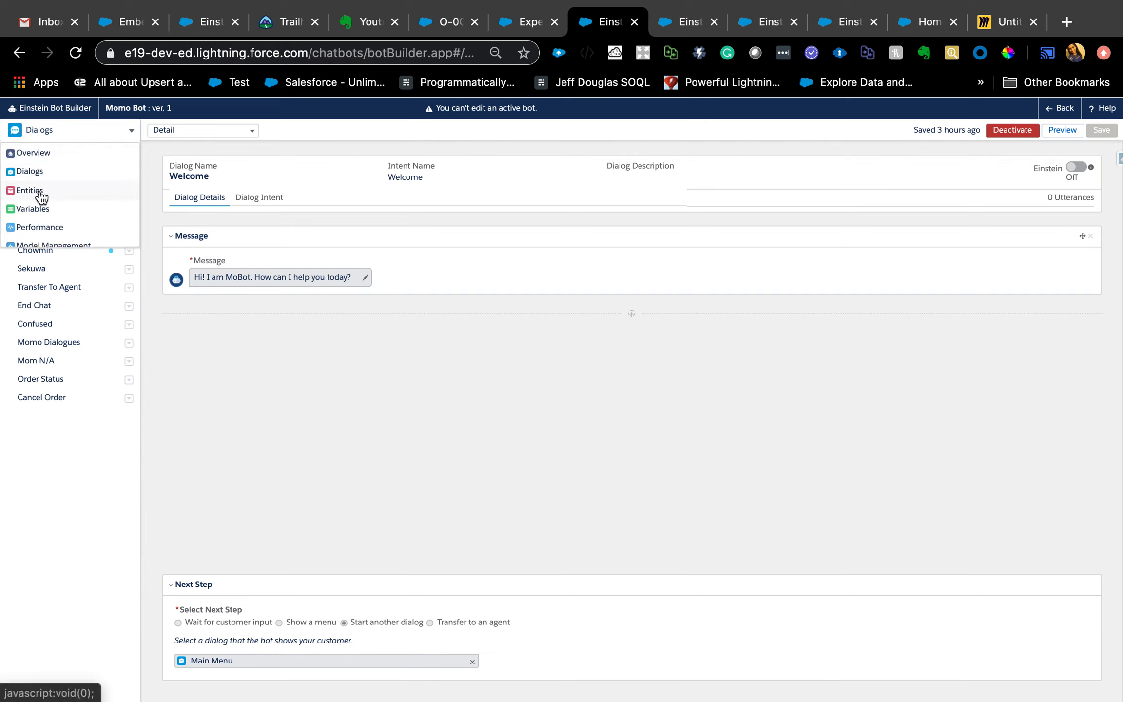
scroll(50, 226, "down", 1)
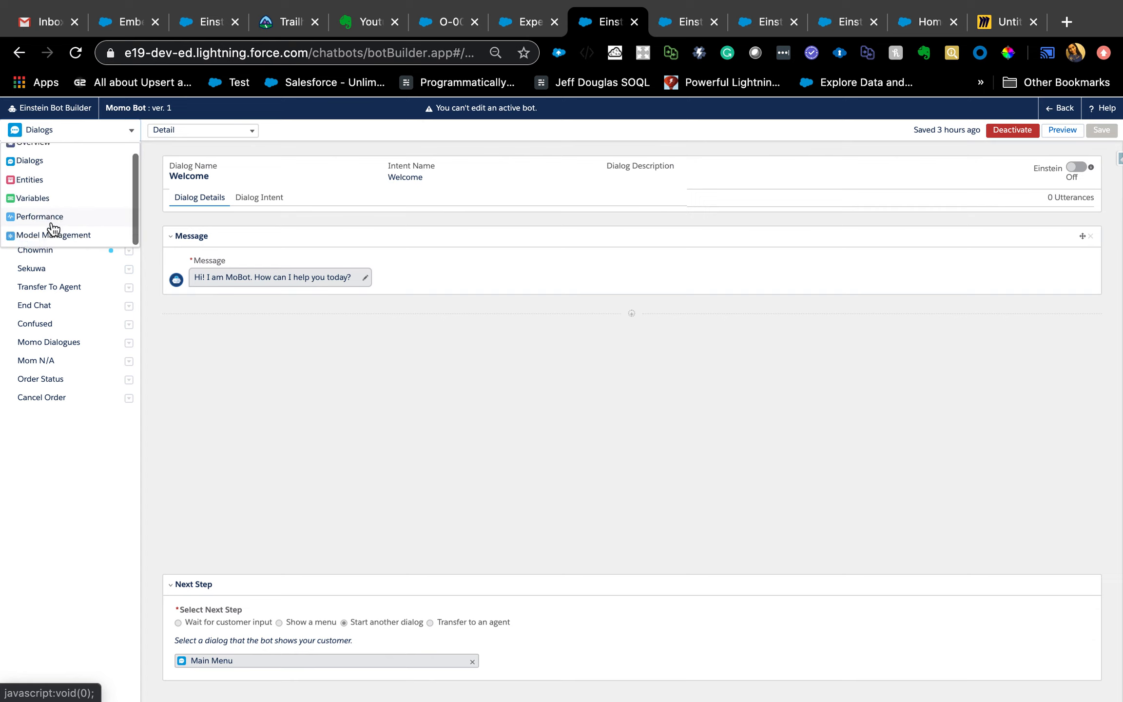
left_click(147, 360)
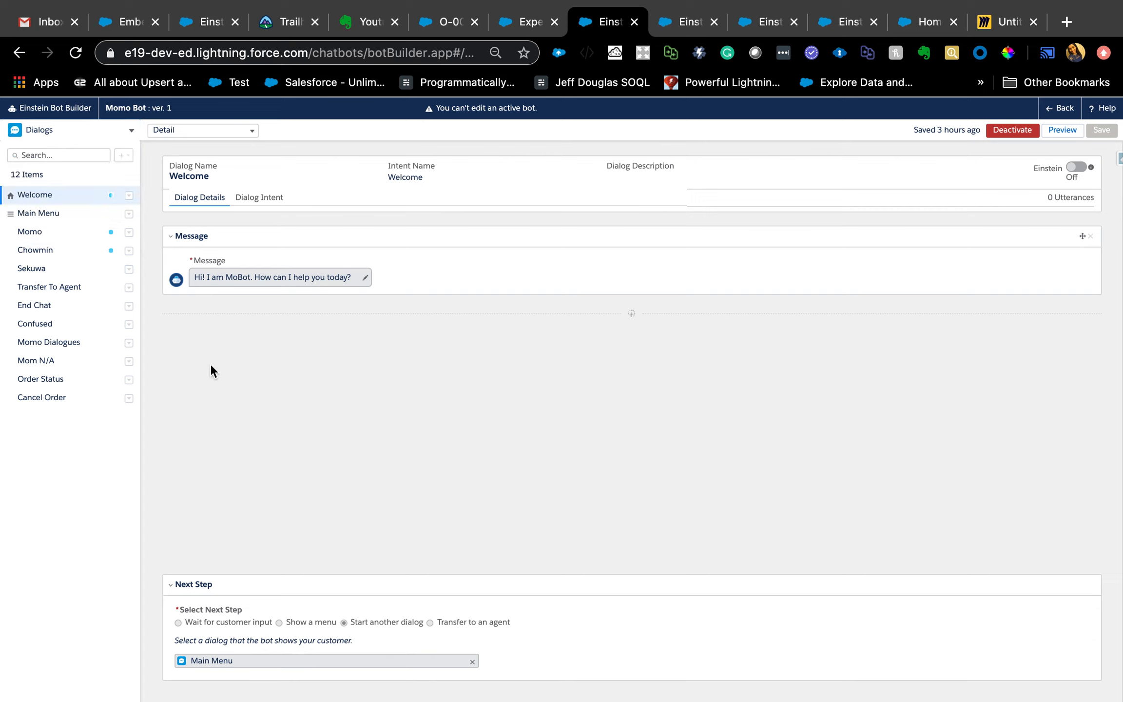
- Review the Main Menu dialog's menu items and the Momo dialog's messages, question, action, rules and next step
left_click(23, 217)
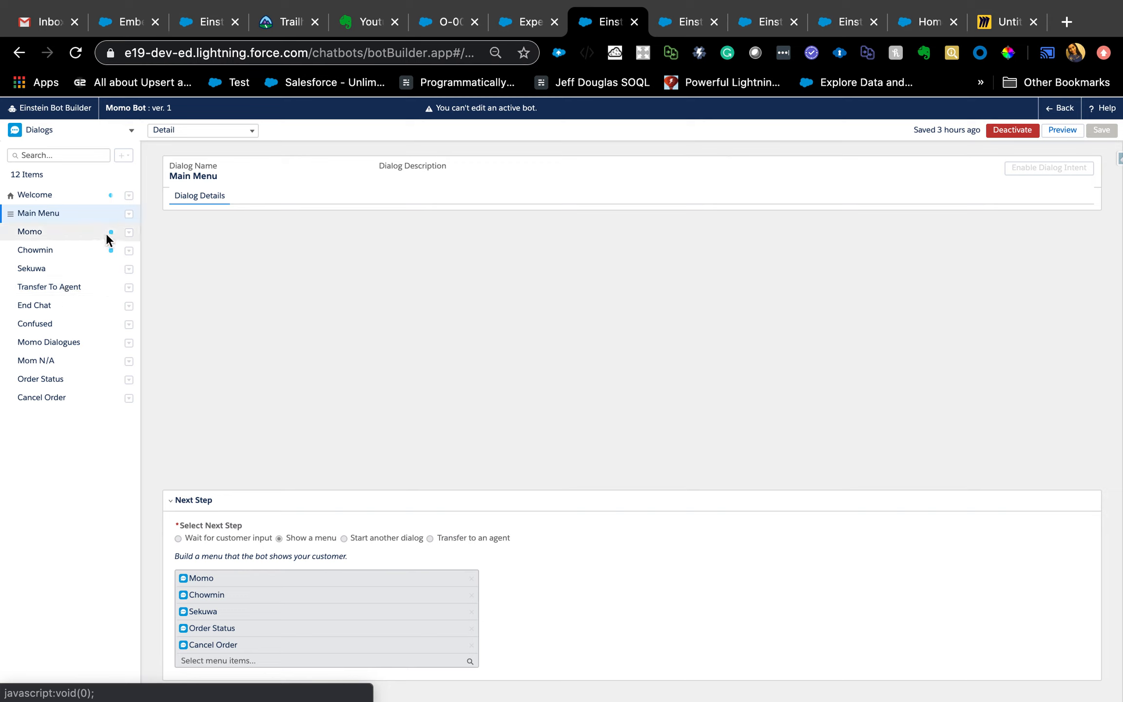
mouse_move(113, 254)
left_click(32, 233)
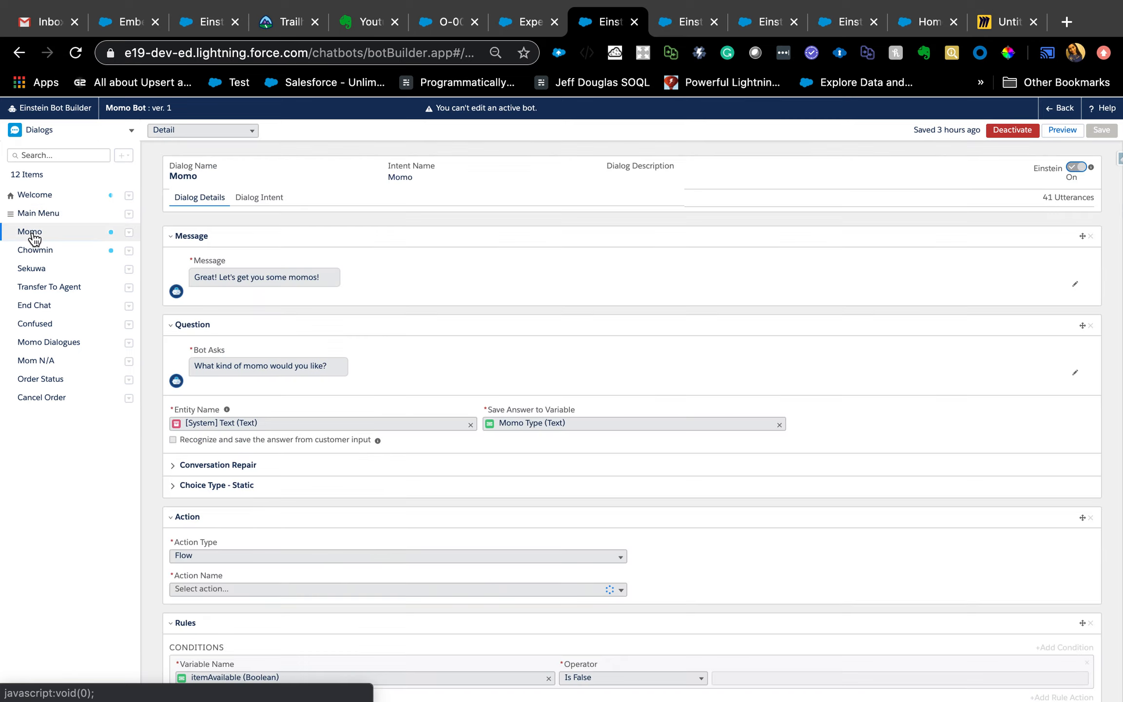
scroll(389, 580, "down", 15)
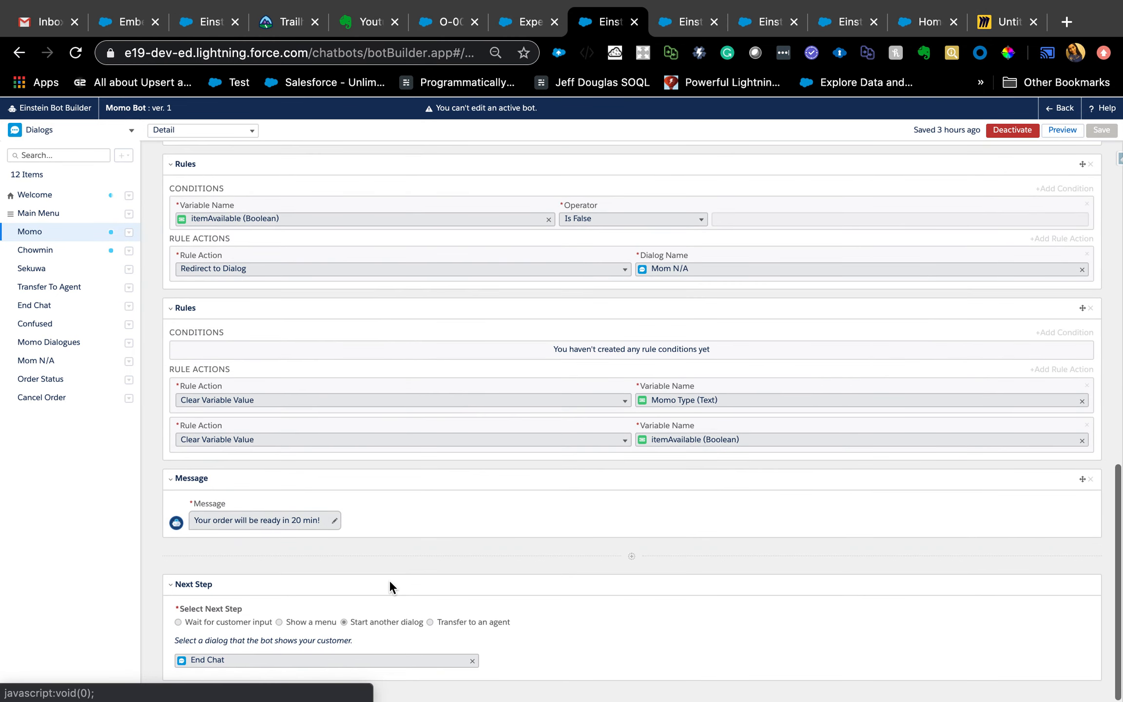
scroll(245, 393, "up", 15)
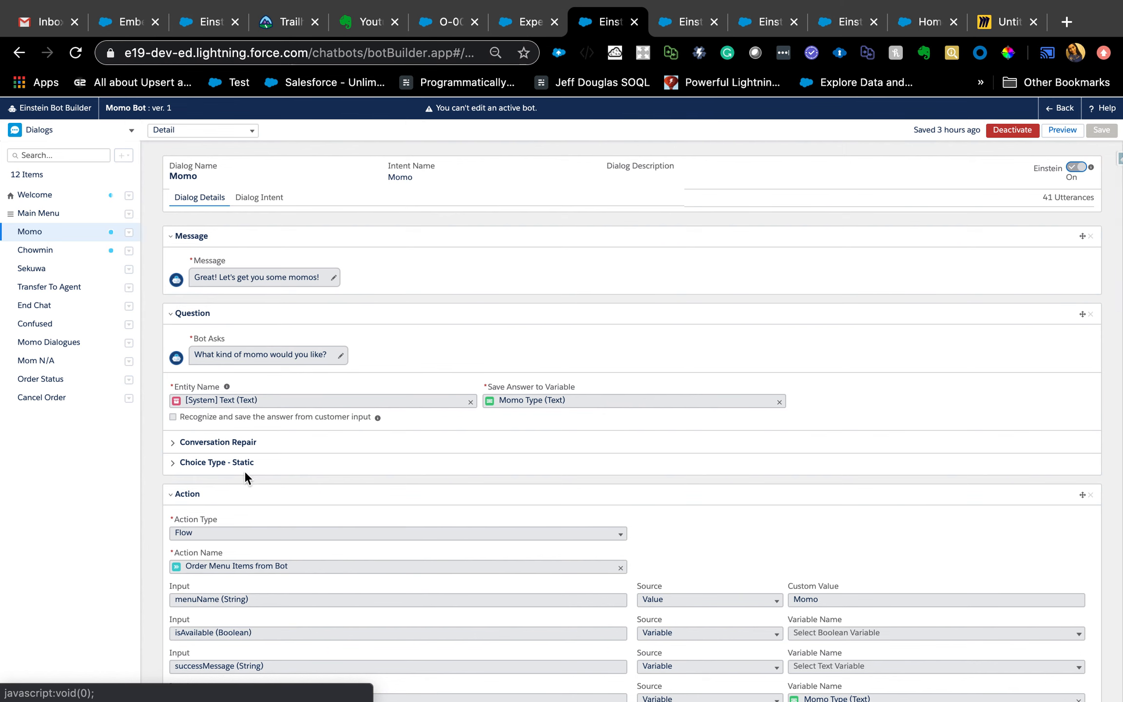
- Expand the Momo question's conversation repair and static choice settings, and show the bot's dialog flow as a map from Welcome
left_click(174, 444)
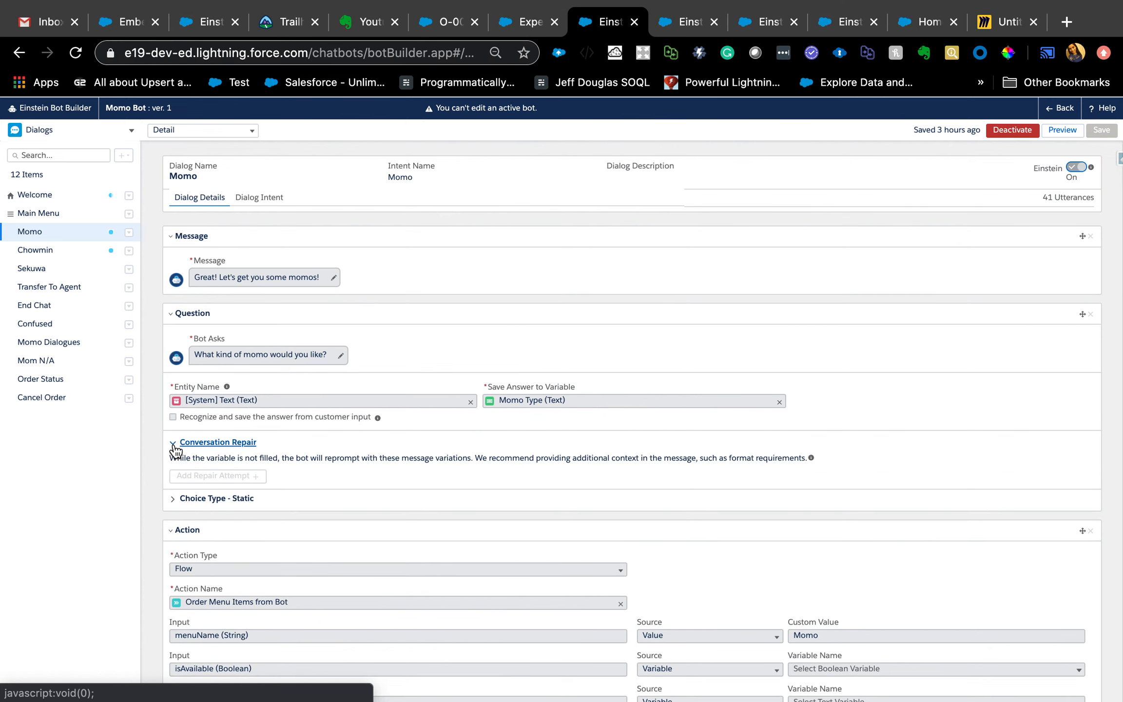
left_click(178, 501)
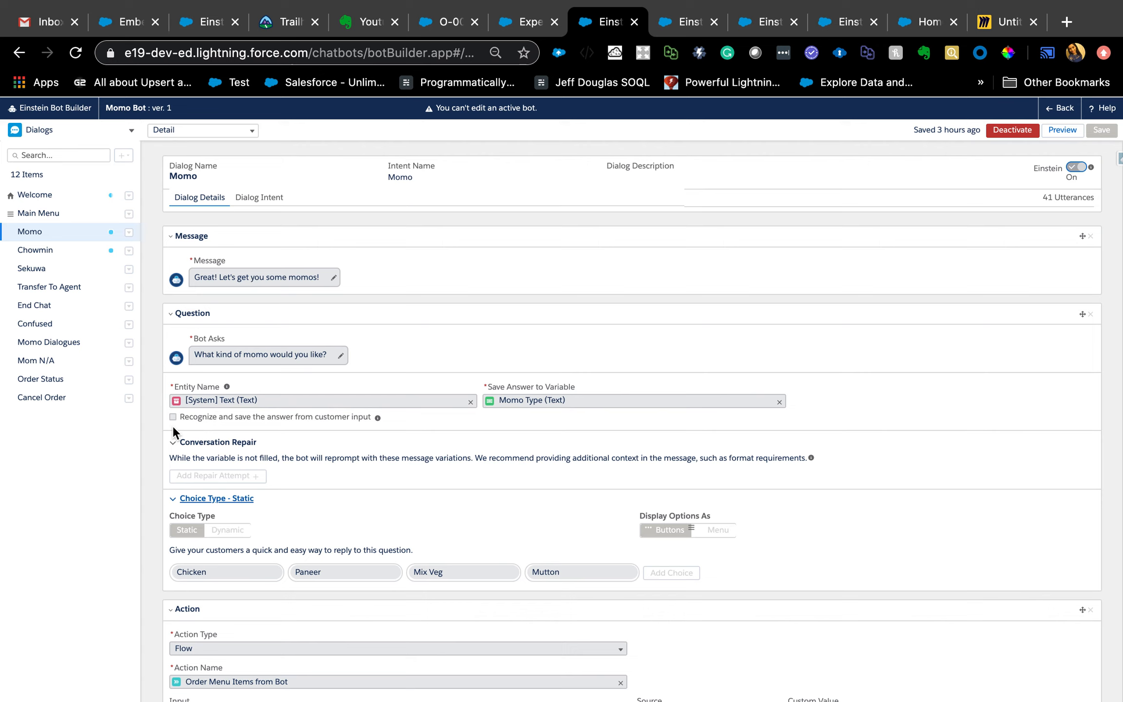
left_click(42, 195)
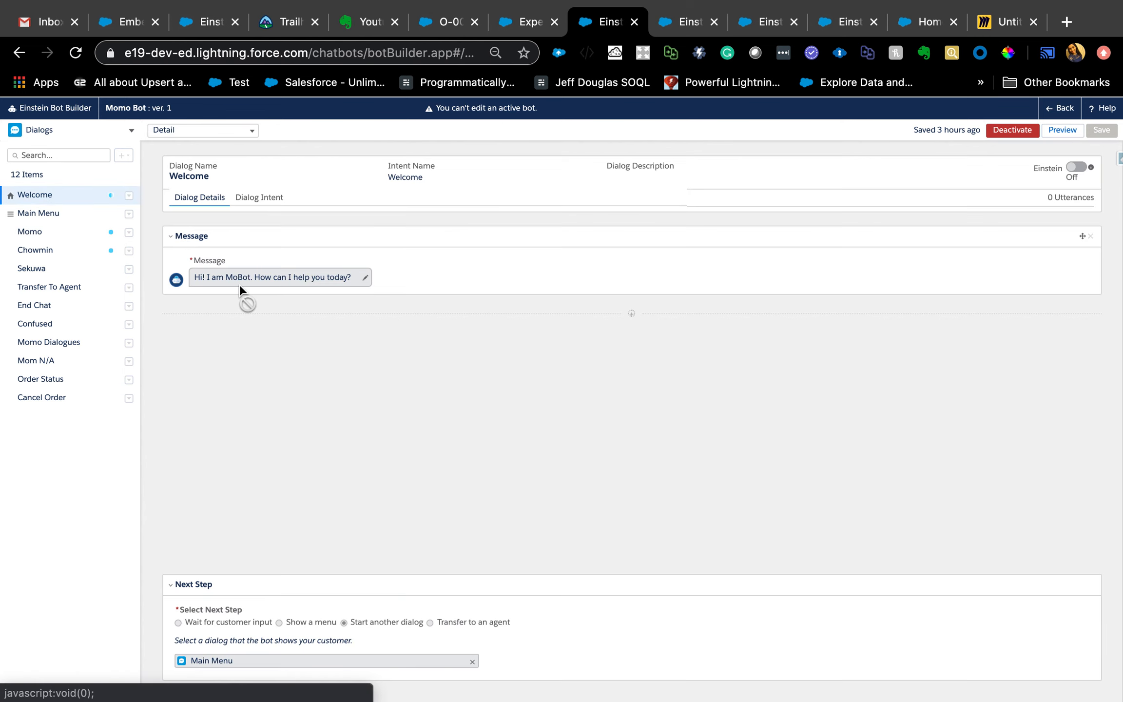
left_click(251, 131)
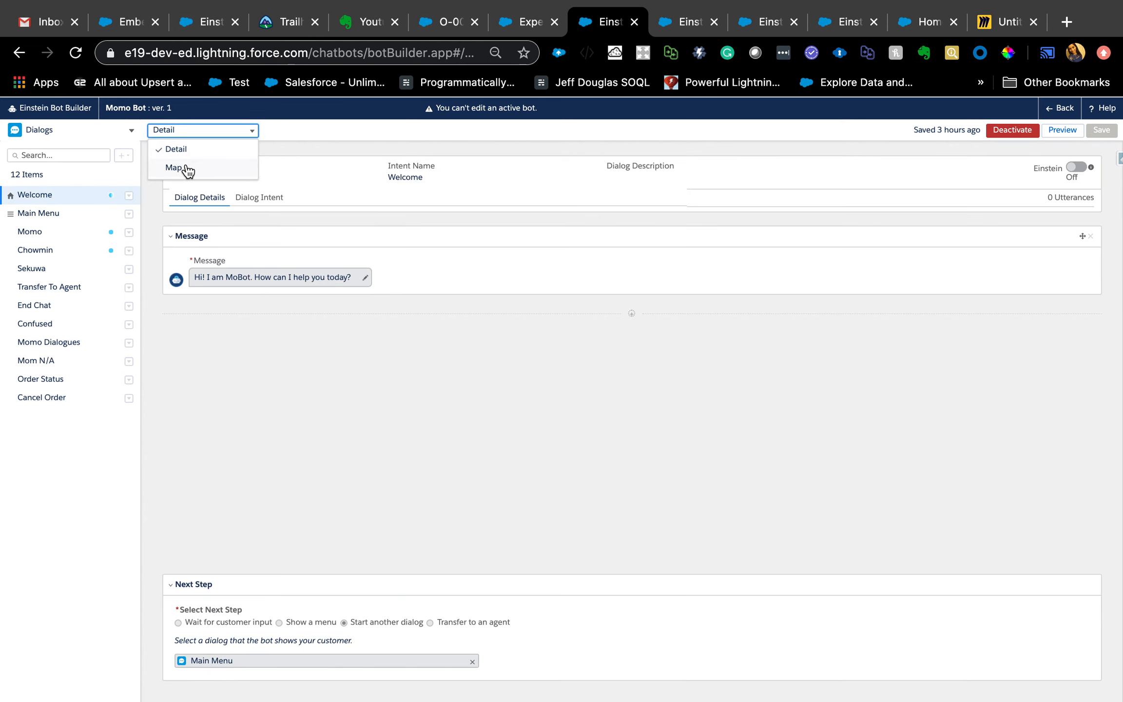
left_click(175, 167)
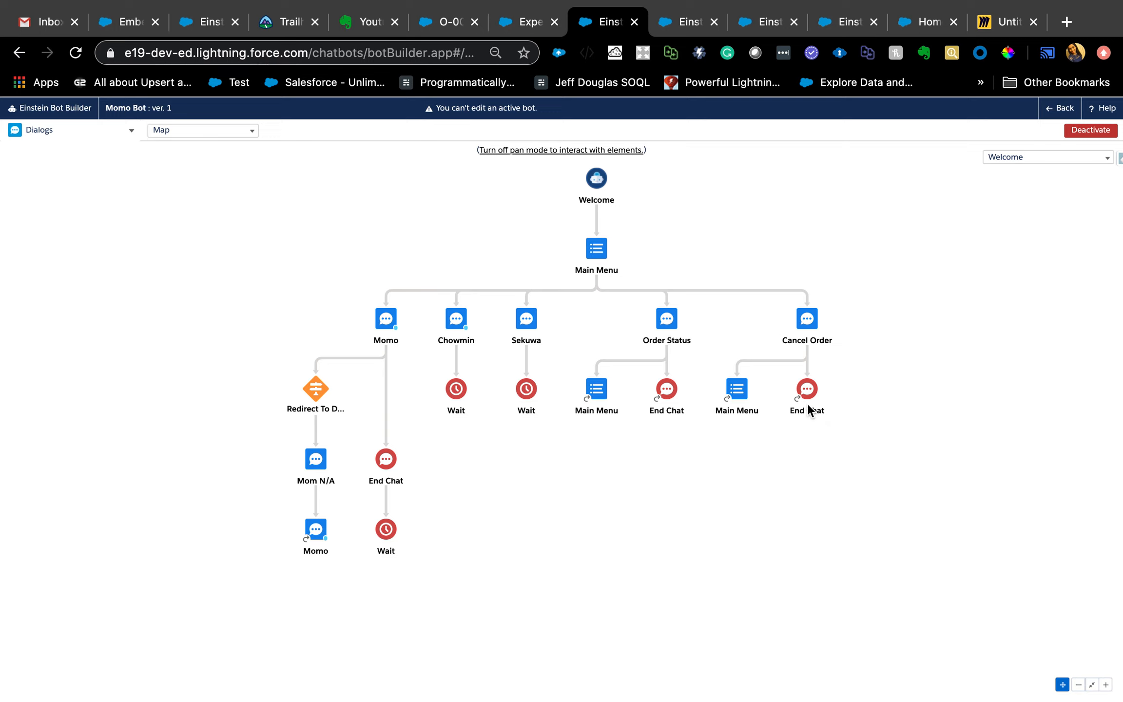
- Switch to the community site's Momo Bot chat, return to the main menu and request a Mix Veg momo
key("ctrl+Right")
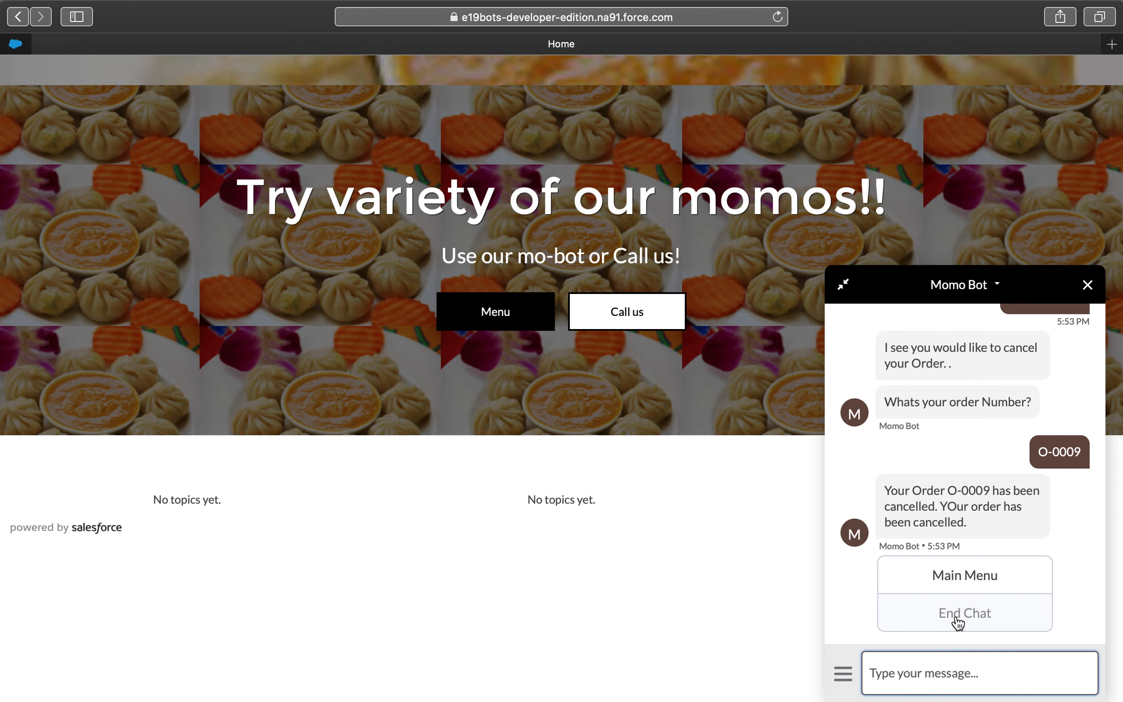
key("ctrl+Left")
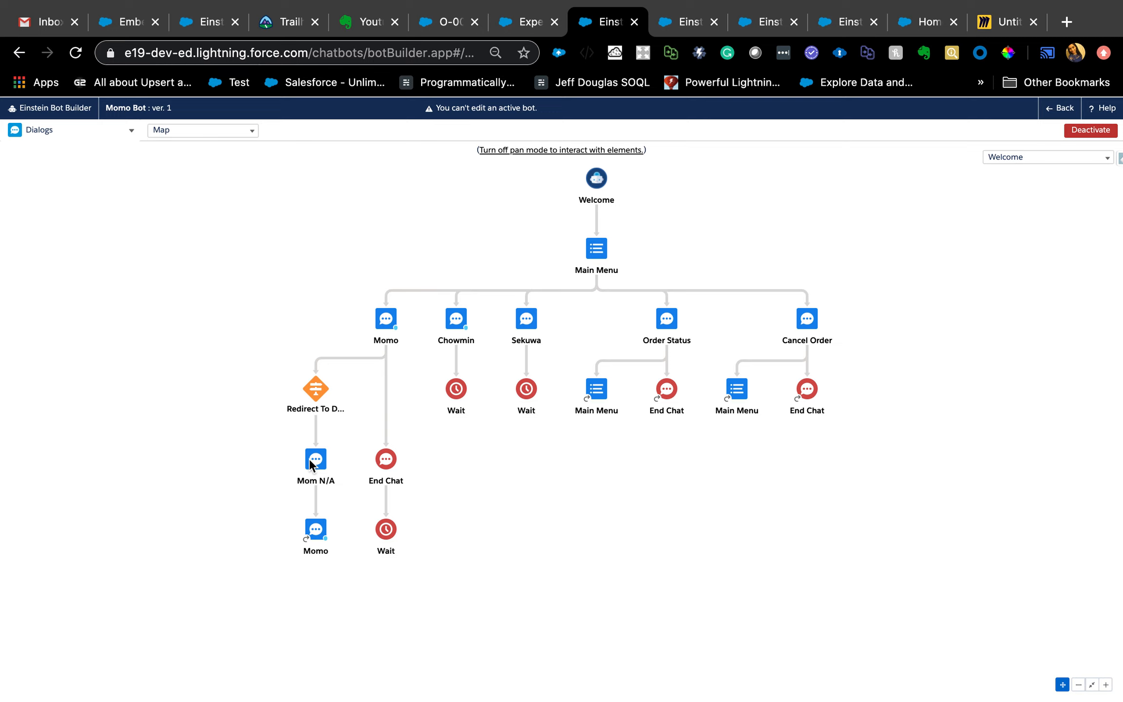
key("ctrl+Right")
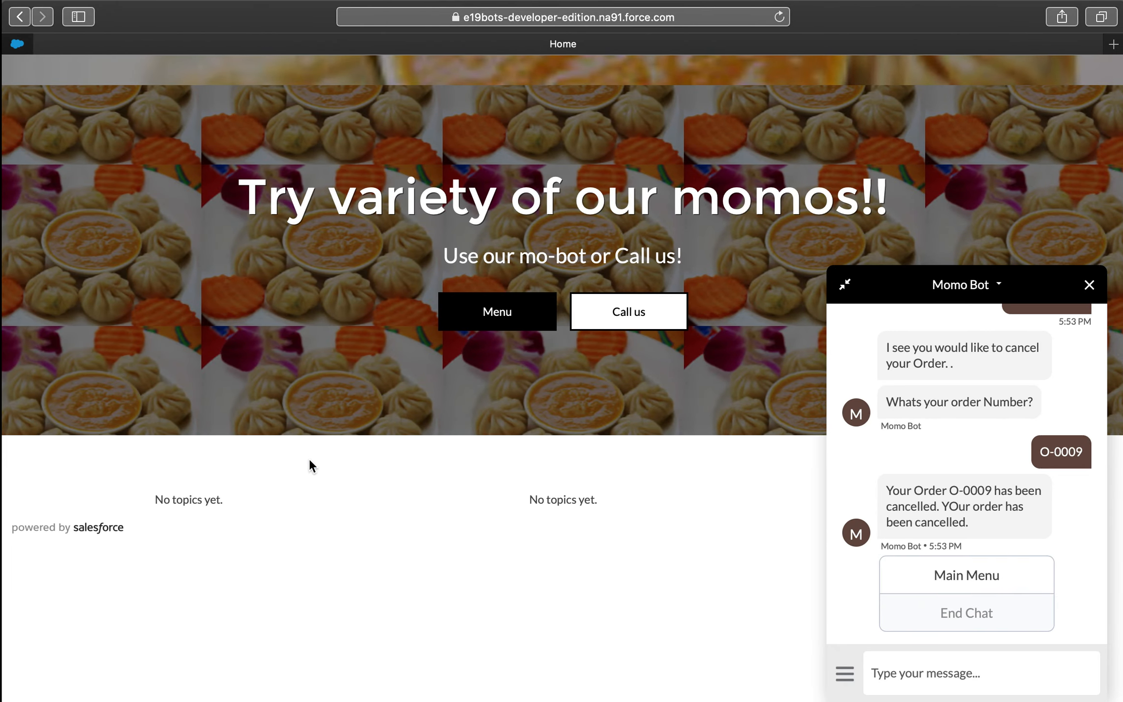
left_click(977, 570)
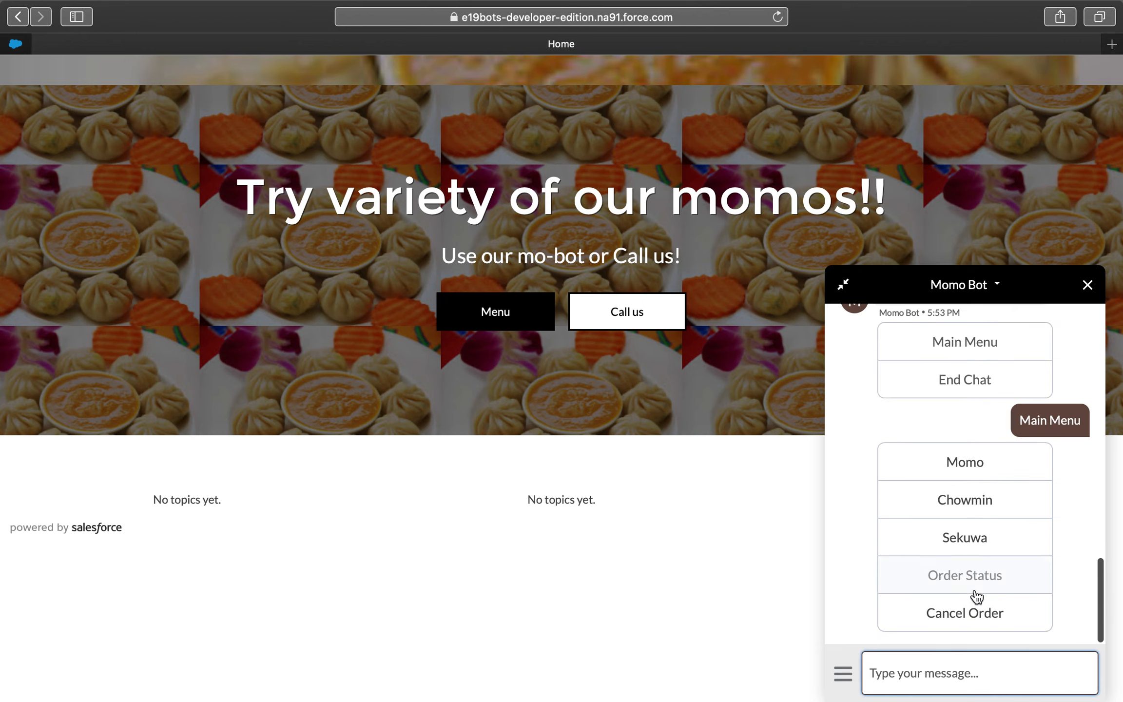
left_click(951, 457)
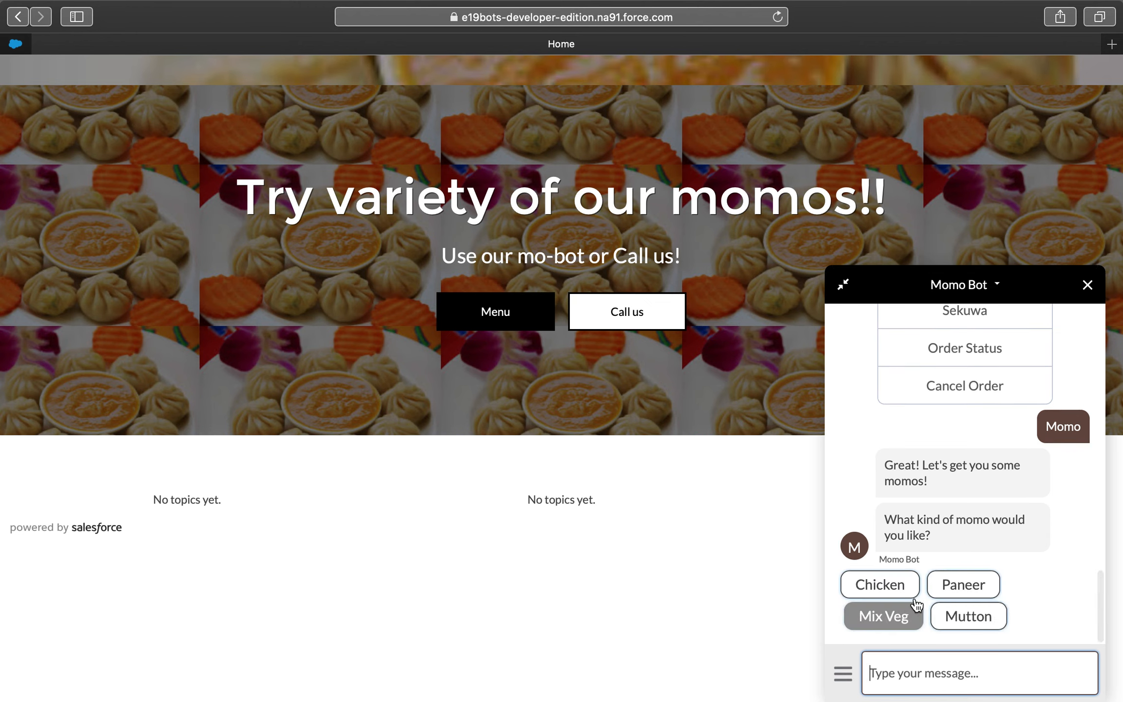
left_click(918, 620)
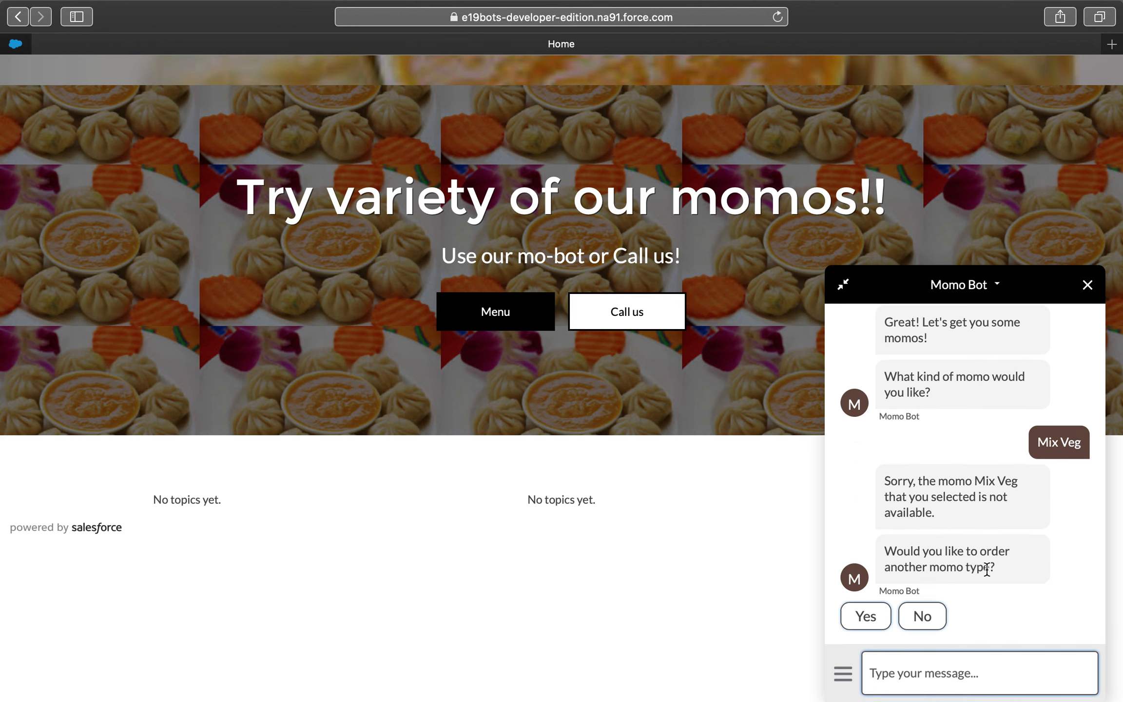
- Switch back to the Einstein Bot Builder, restore the detail view and review the Welcome, Main Menu and Momo dialogs
key("ctrl+Left")
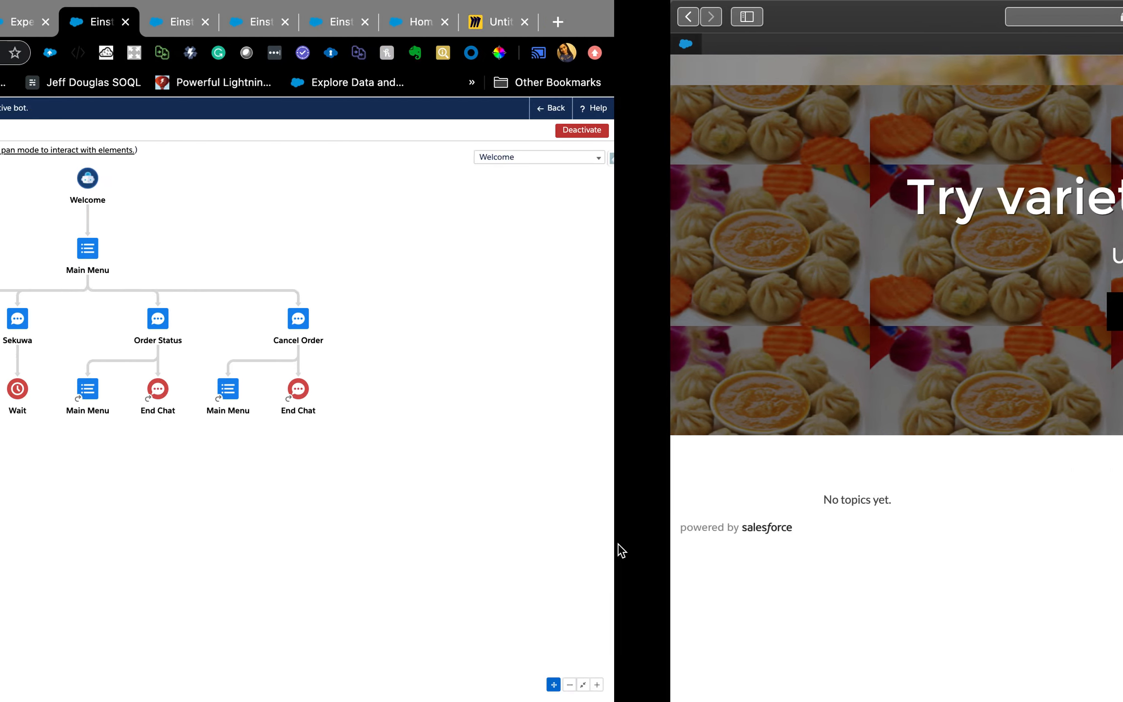
left_click(171, 134)
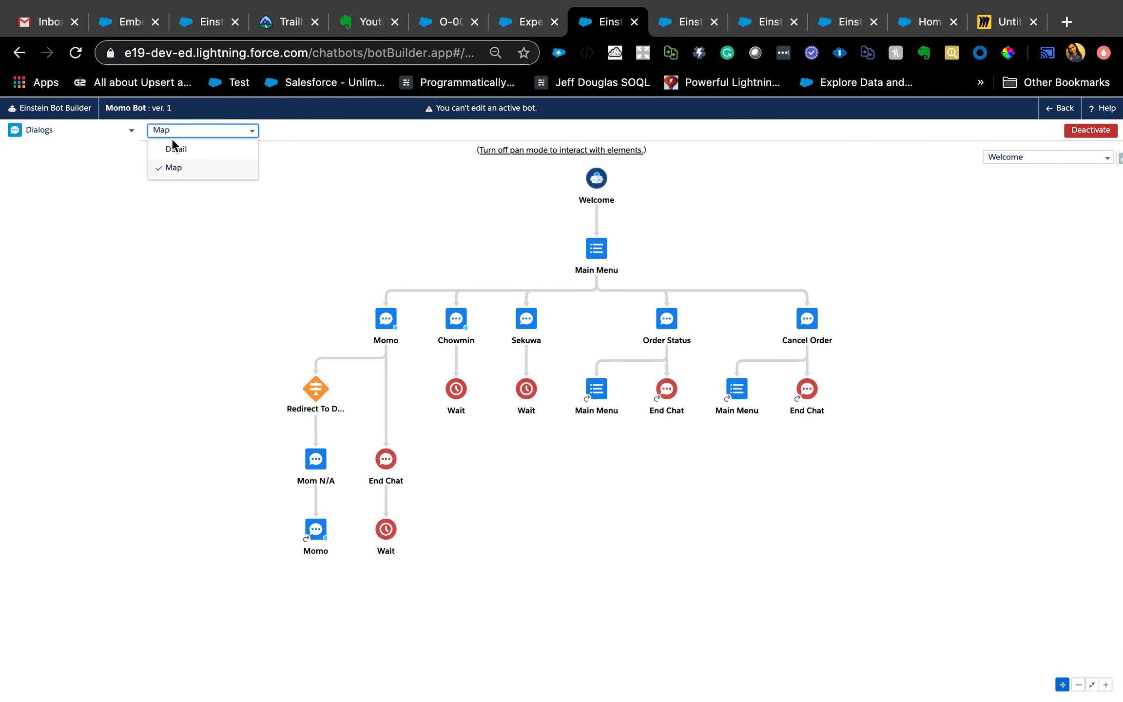
left_click(174, 149)
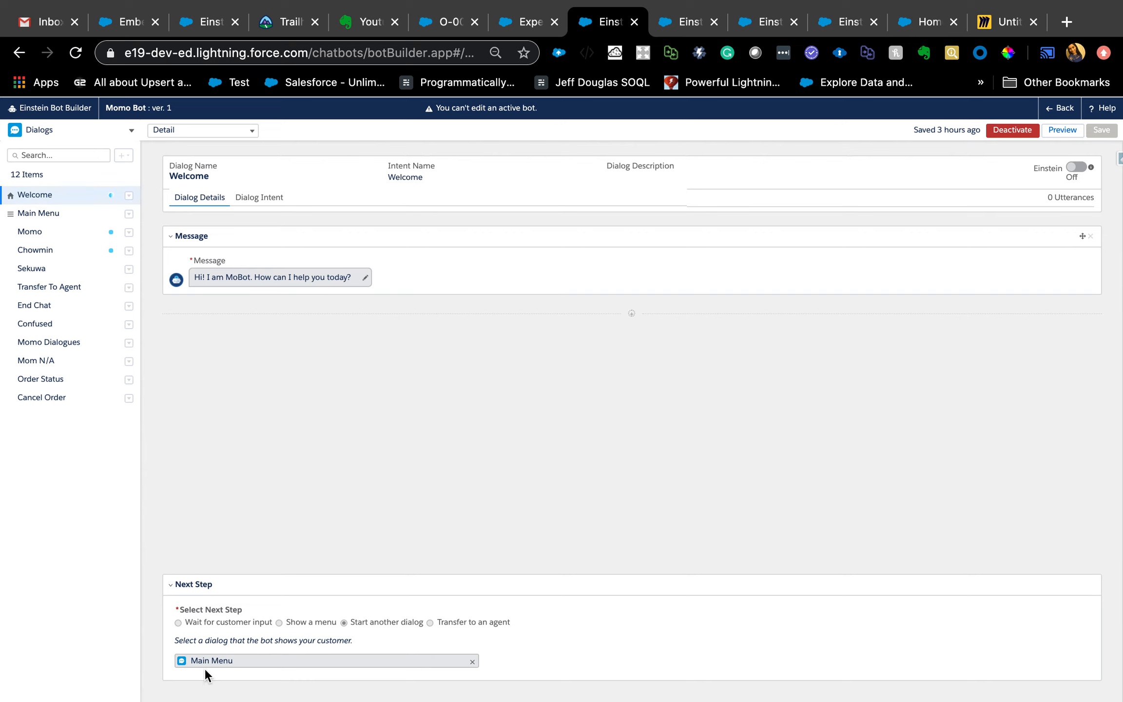
left_click(29, 213)
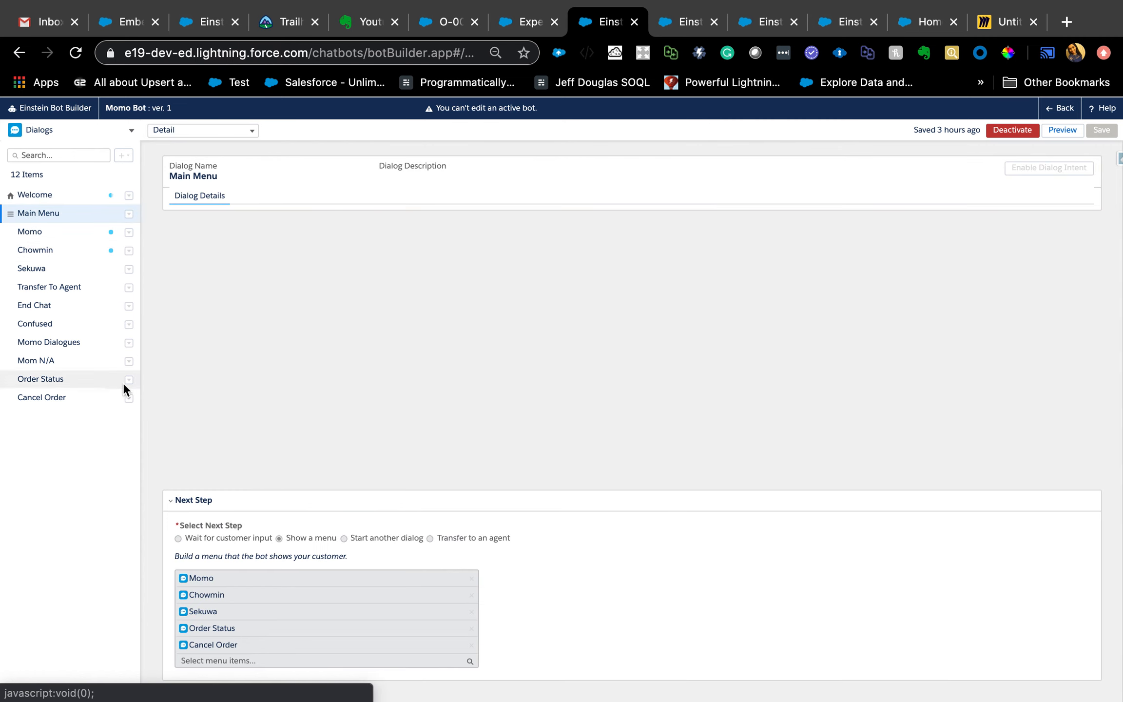
left_click(50, 228)
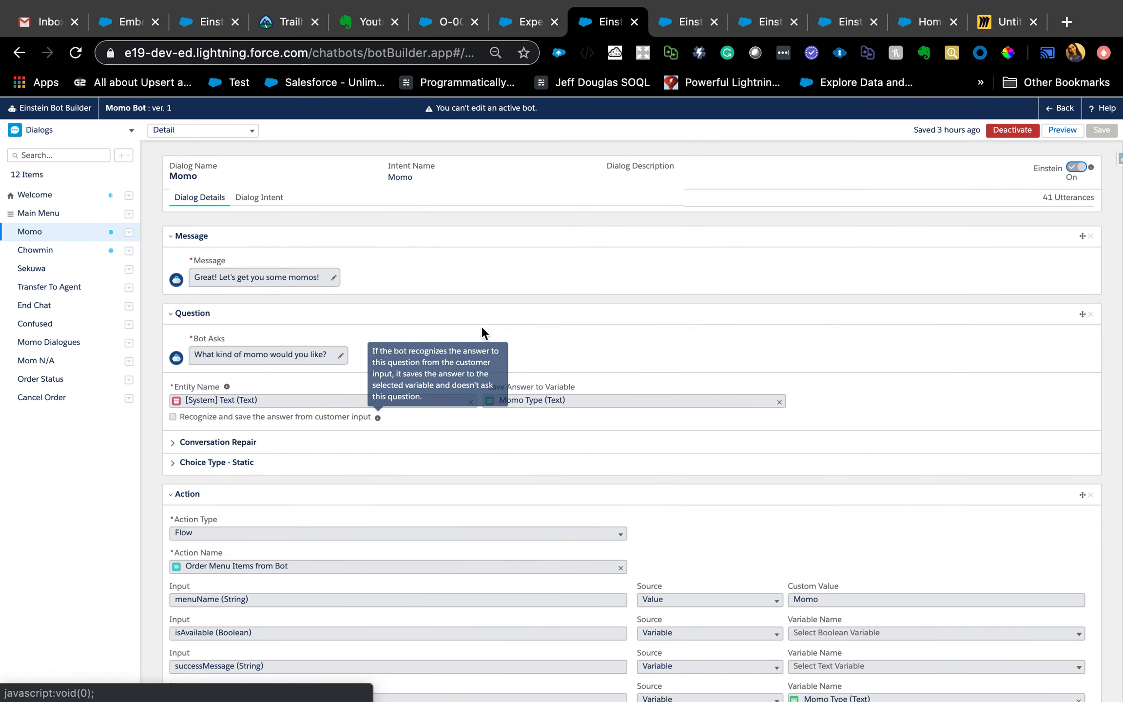
scroll(496, 362, "down", 15)
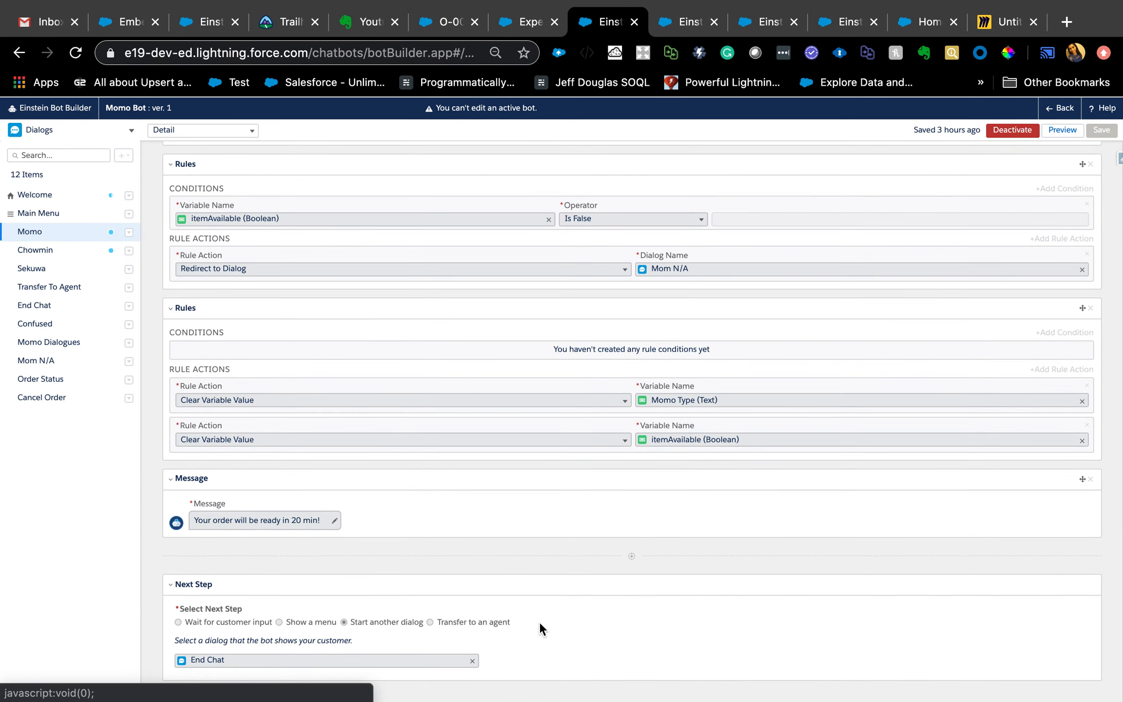
scroll(538, 497, "up", 15)
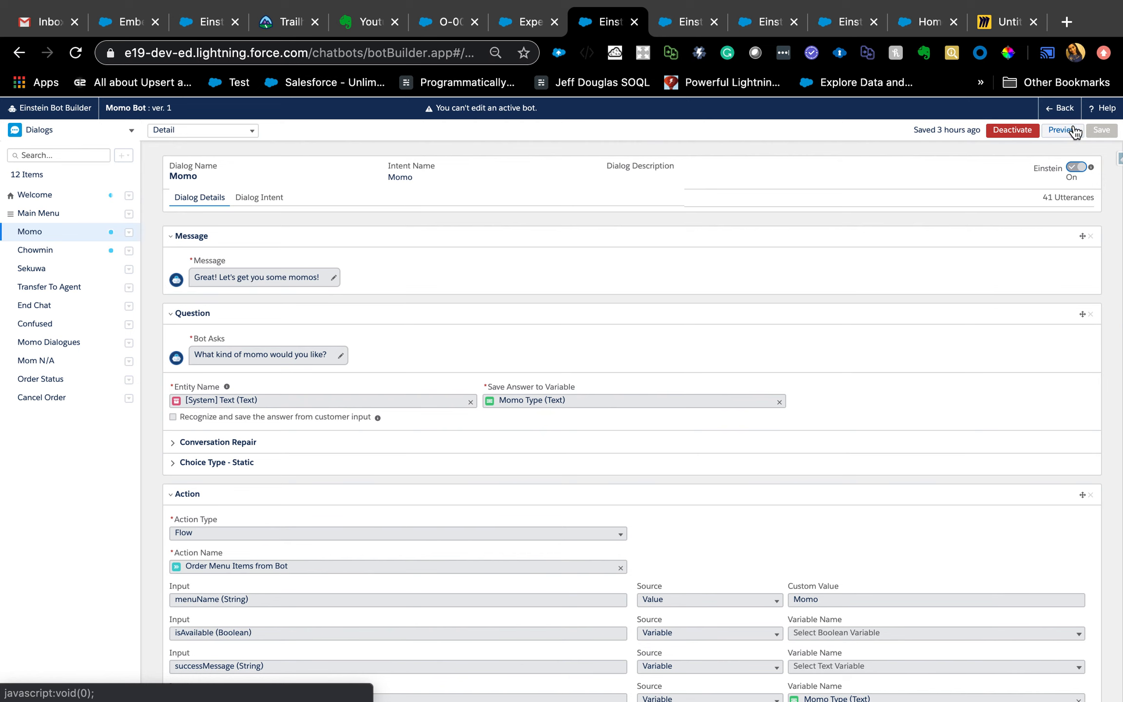
- Return to the Einstein Bots list in the other builder page and open Version 2 of Momo Bot
left_click(663, 29)
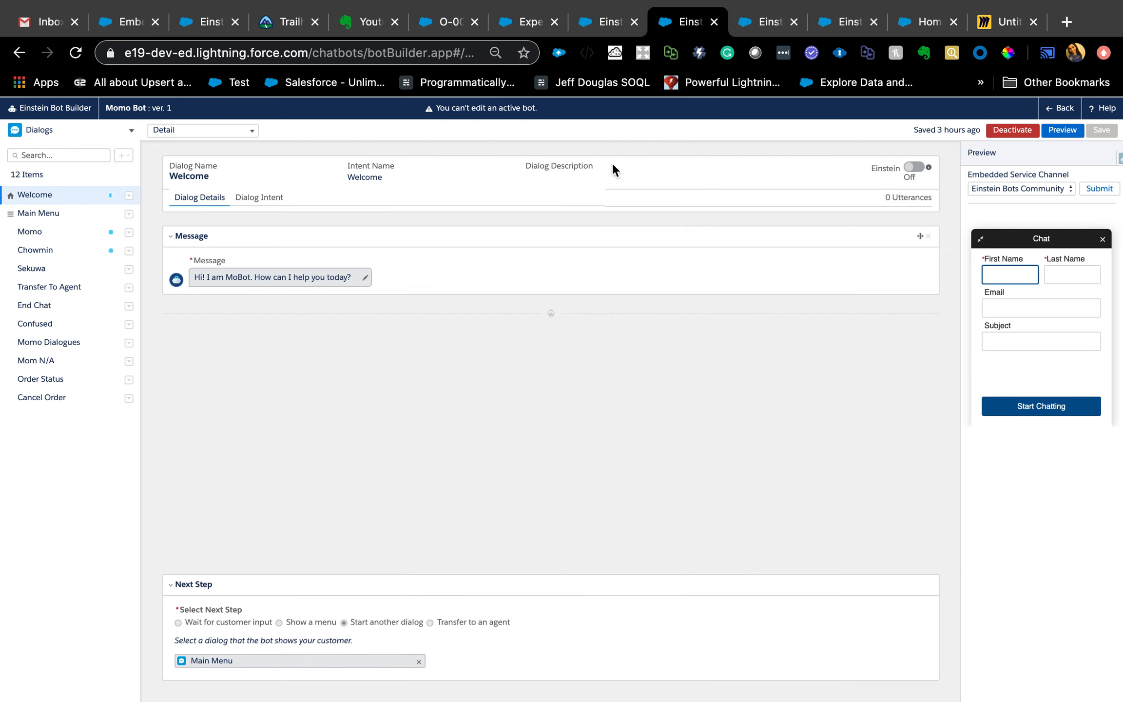
left_click(1058, 116)
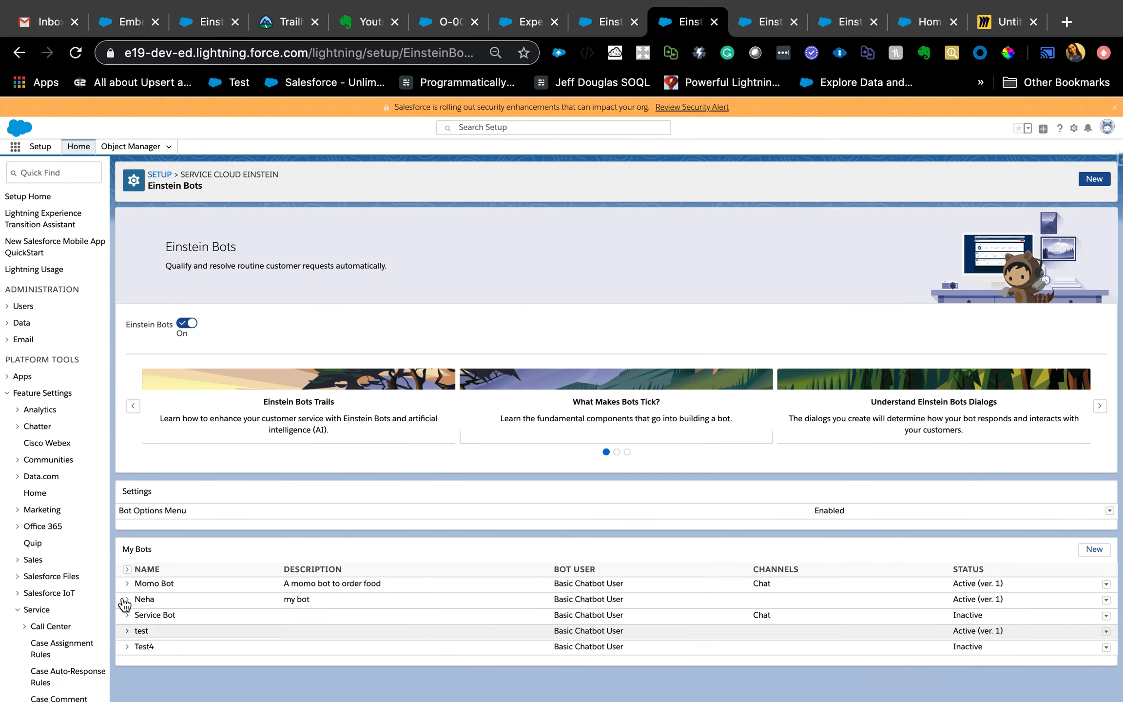
left_click(127, 584)
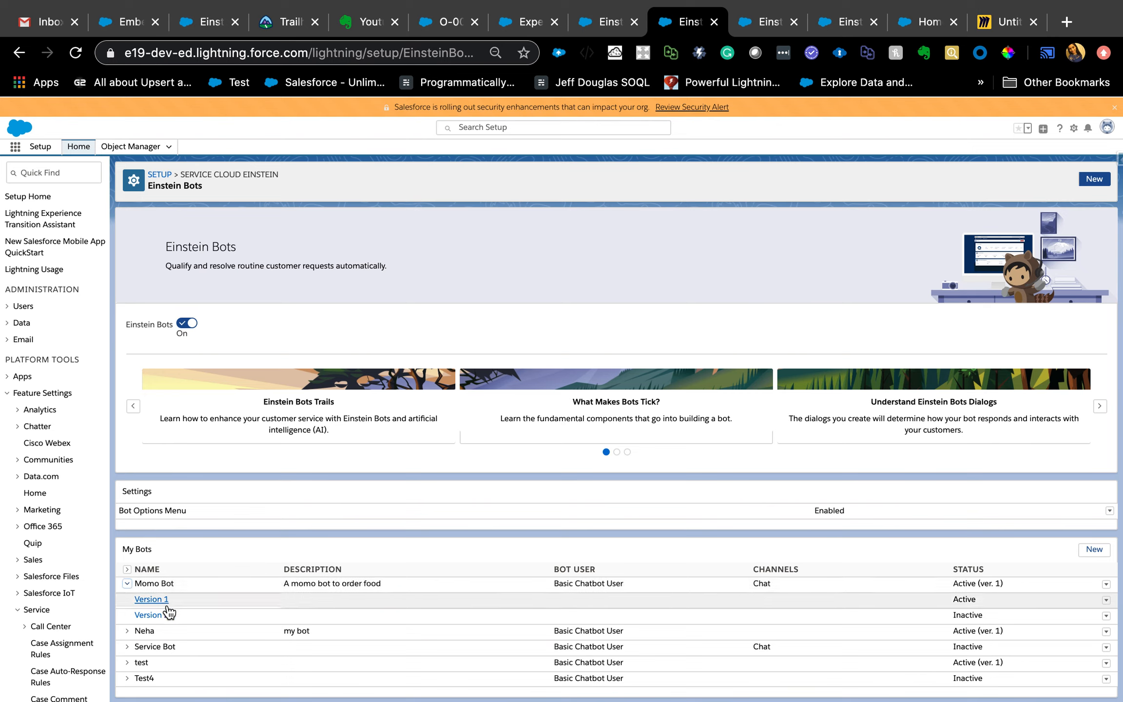
left_click(152, 616)
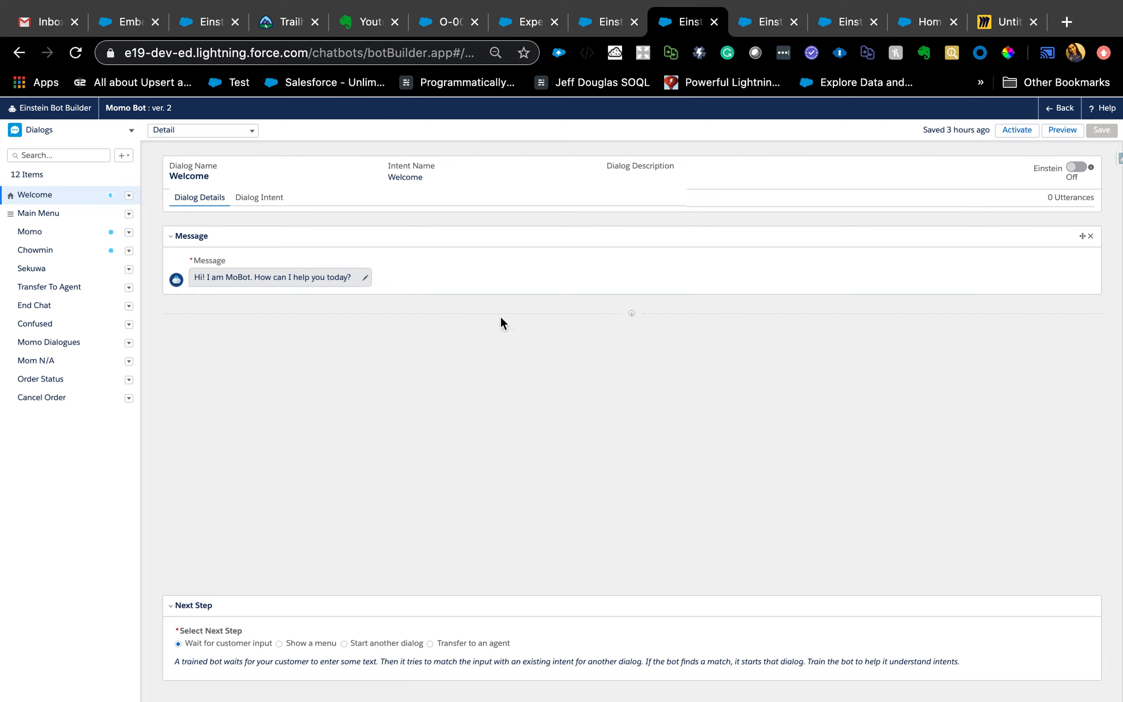
- Examine the Momo dialog in version 2, collapsing and re-expanding its Message and Question sections
left_click(29, 231)
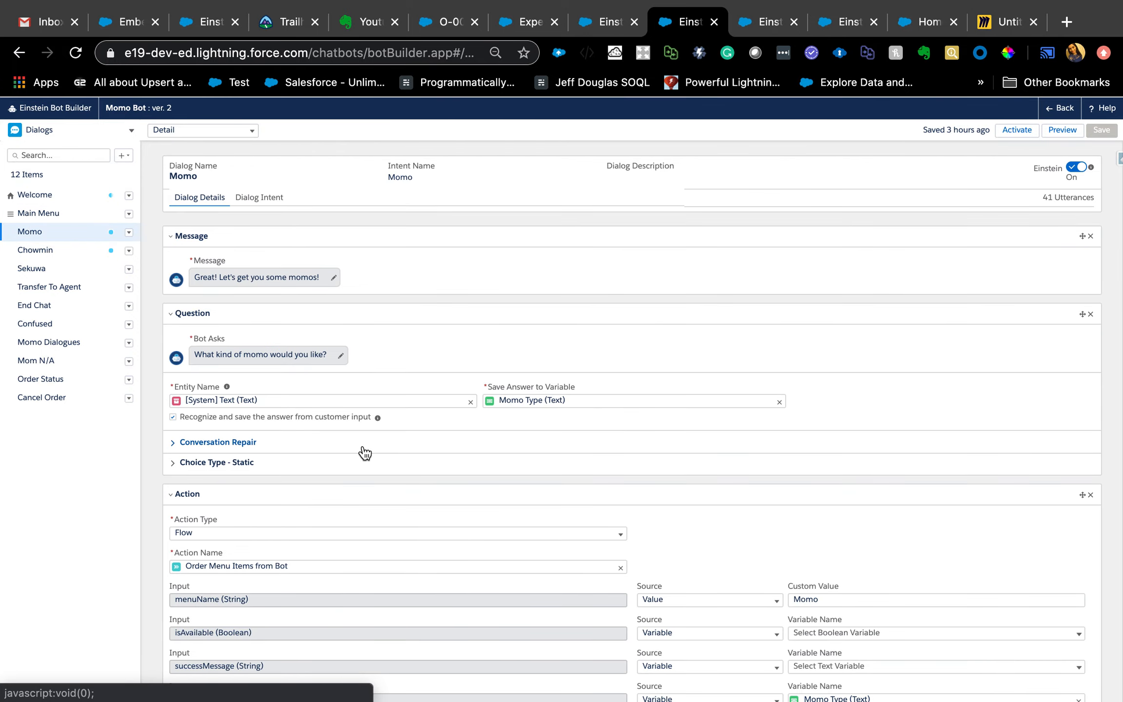
scroll(363, 448, "down", 2)
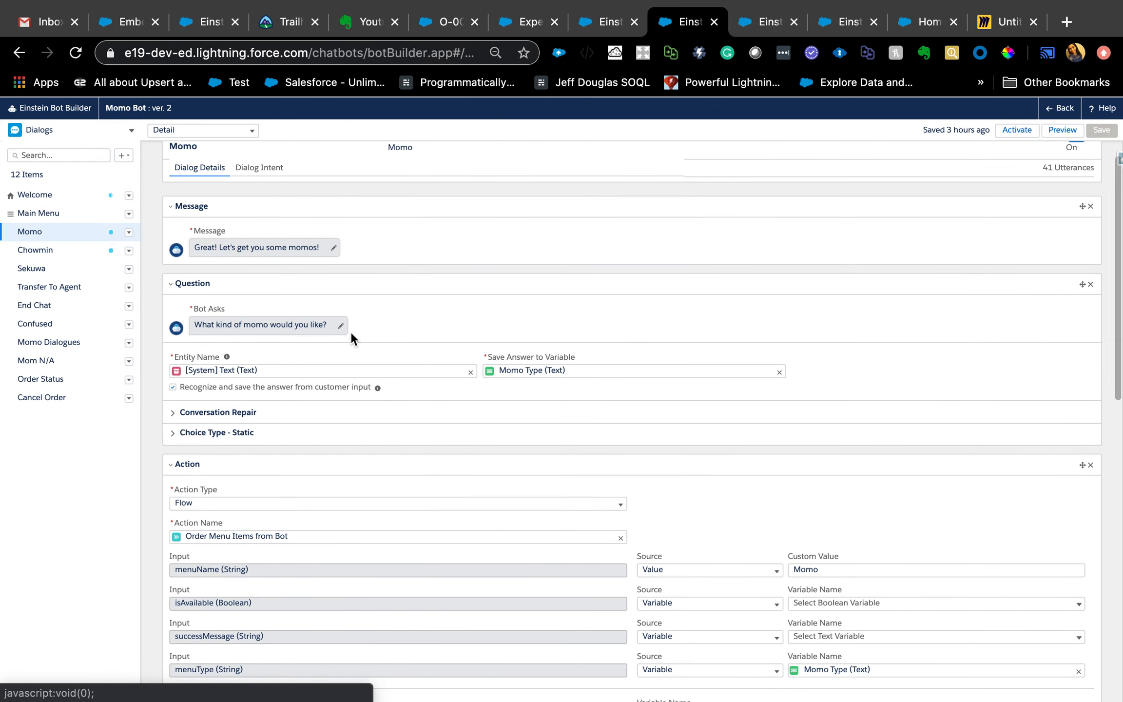
scroll(388, 306, "up", 2)
scroll(389, 306, "down", 20)
scroll(519, 399, "up", 20)
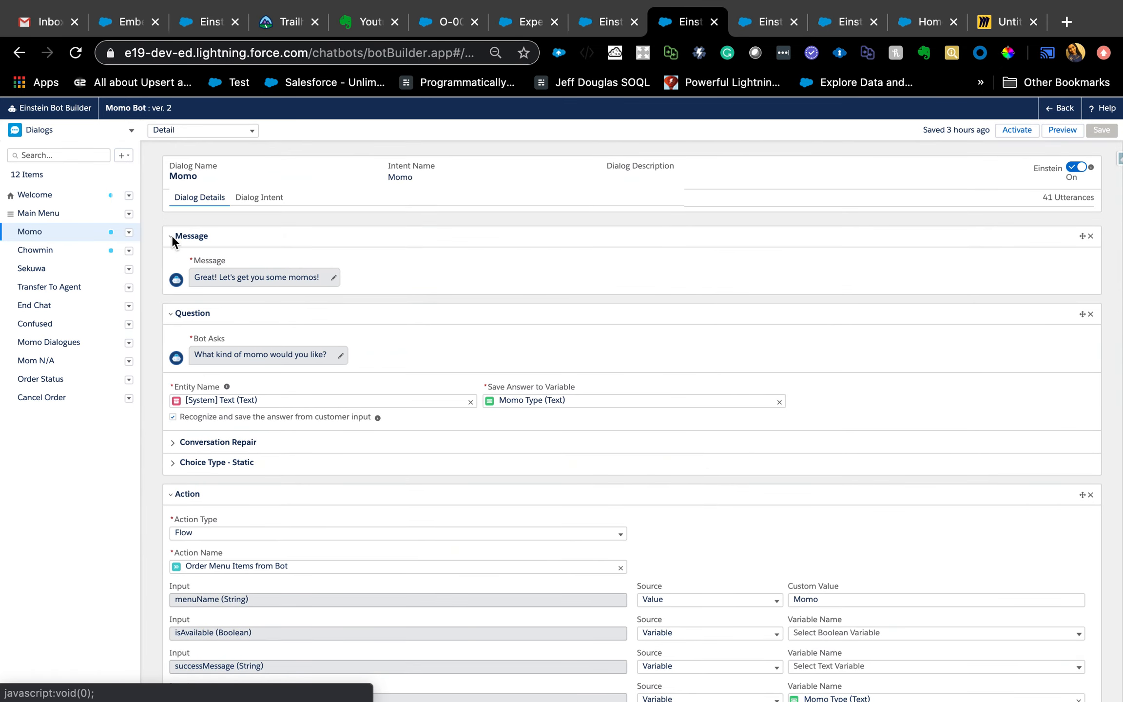
left_click(172, 236)
left_click(170, 265)
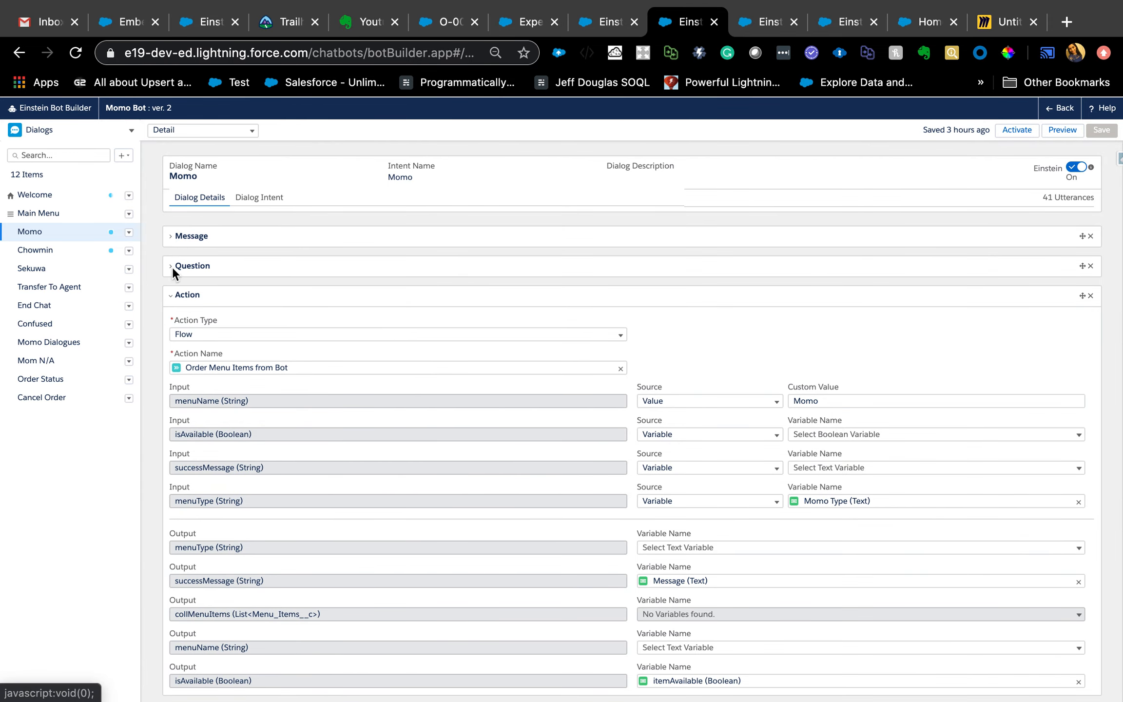
left_click(172, 236)
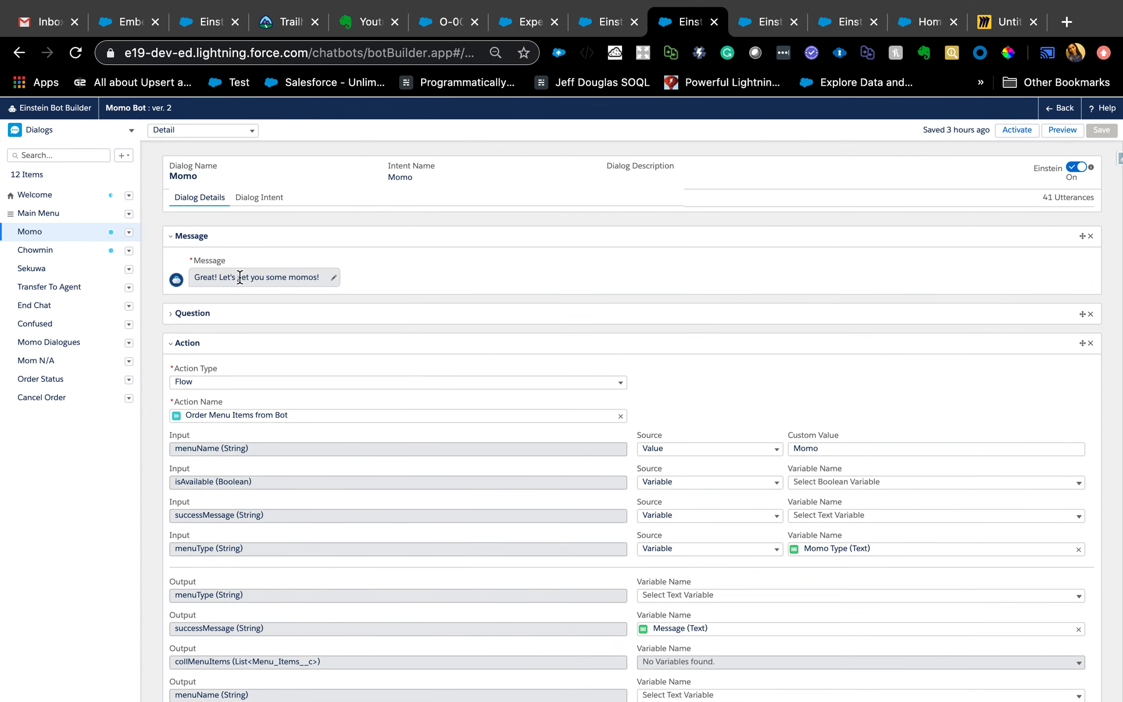
left_click(171, 313)
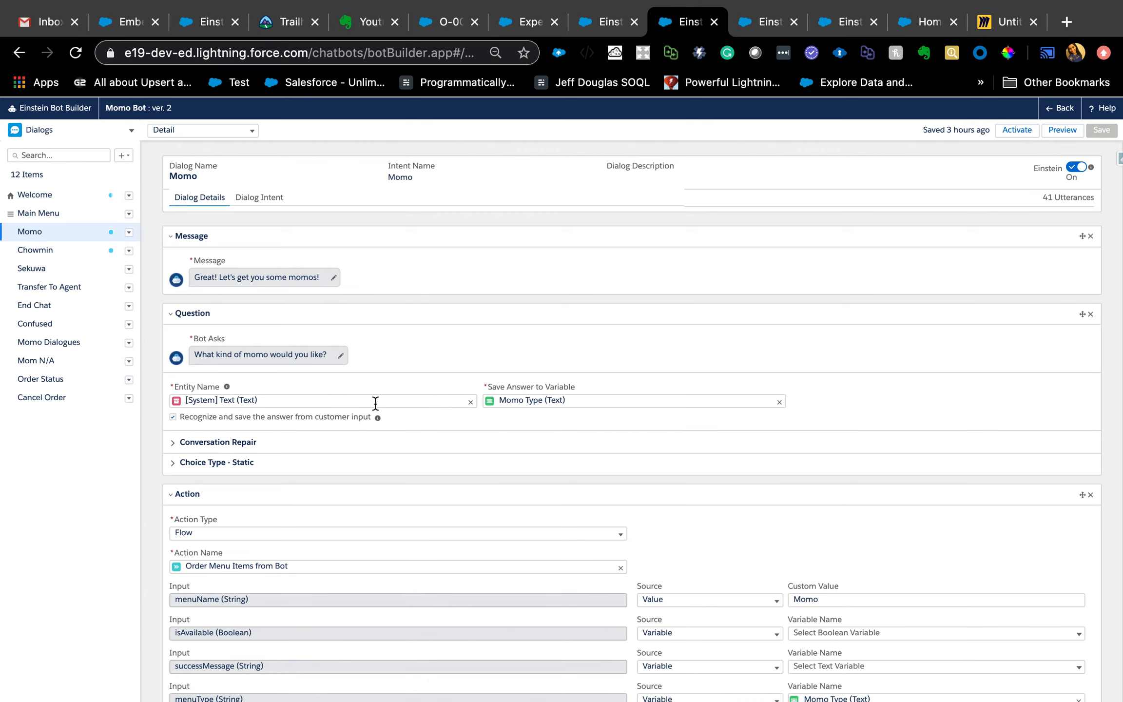
- Reselect [System] Text (Text) as the Momo question's entity and Momo Type (Text) as the variable that saves the answer
left_click(131, 130)
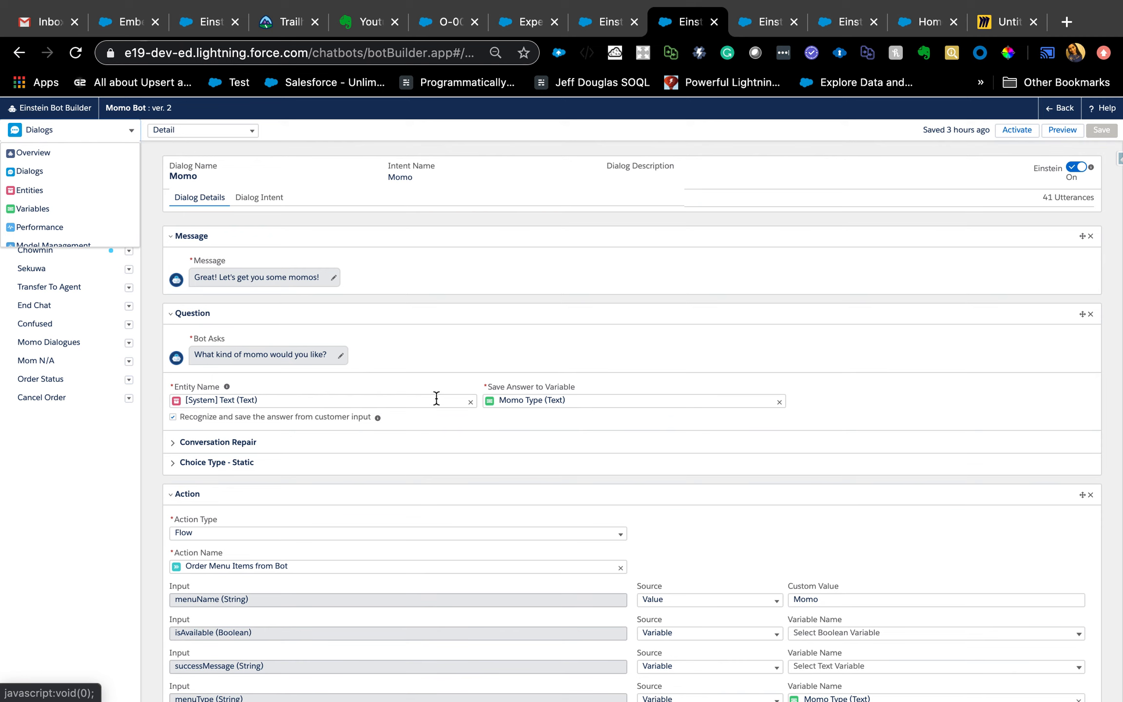
left_click(474, 406)
left_click(471, 402)
left_click(394, 401)
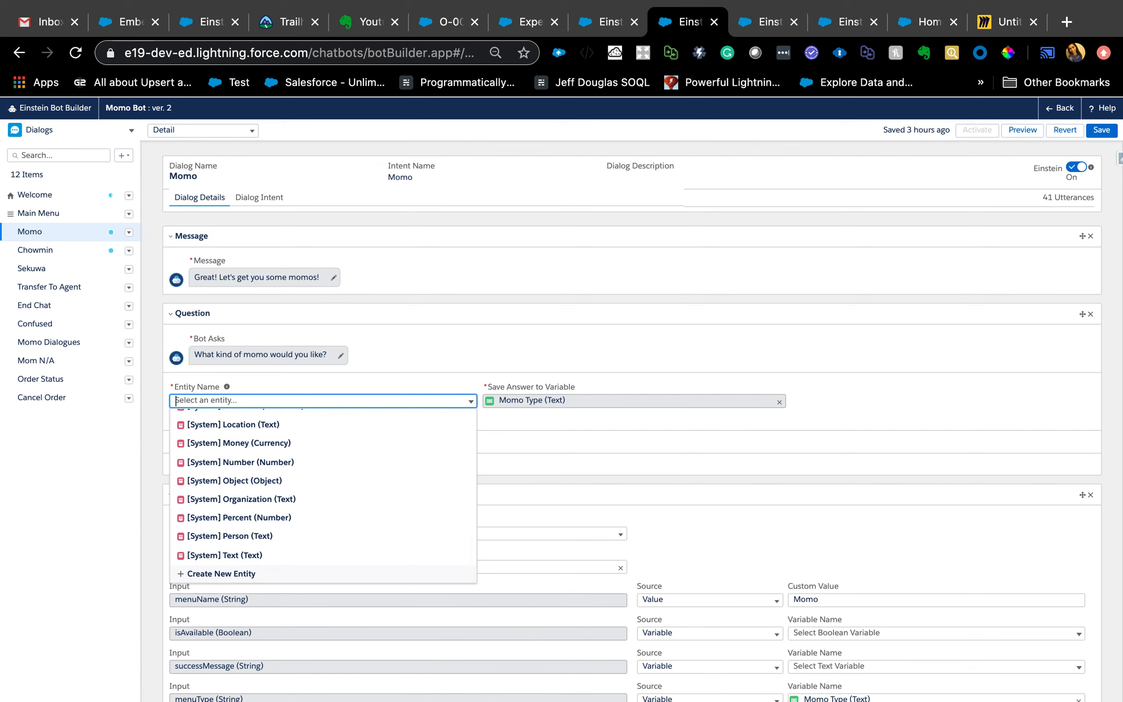
type("text")
left_click(243, 511)
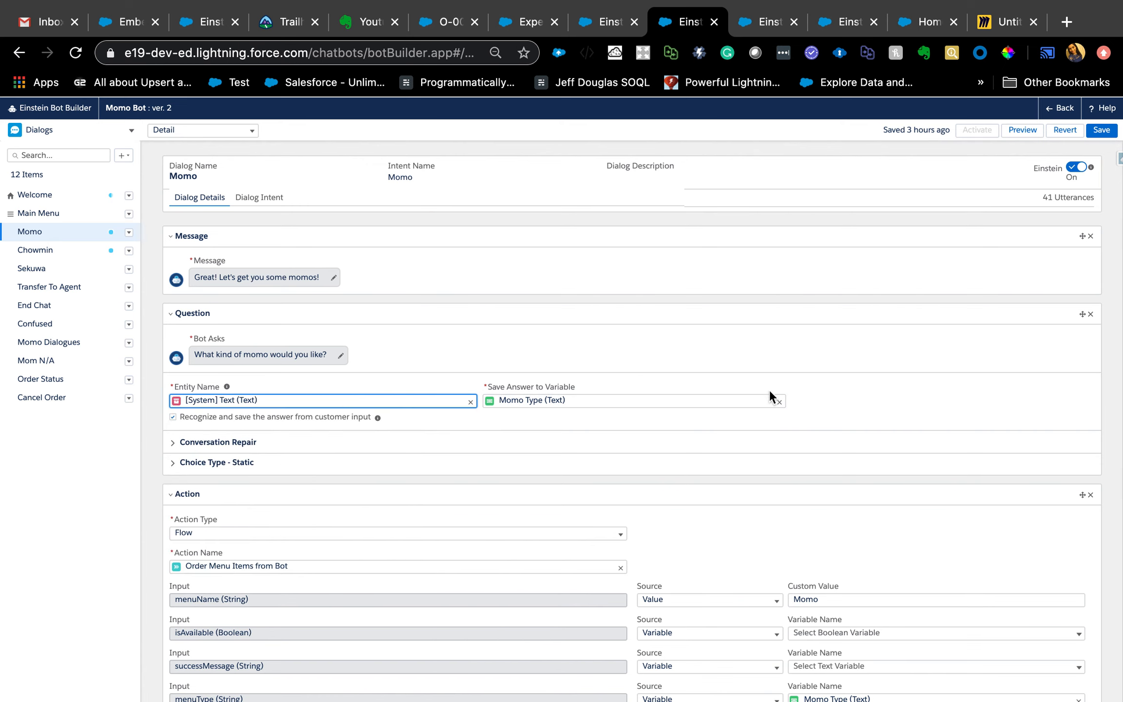
left_click(781, 402)
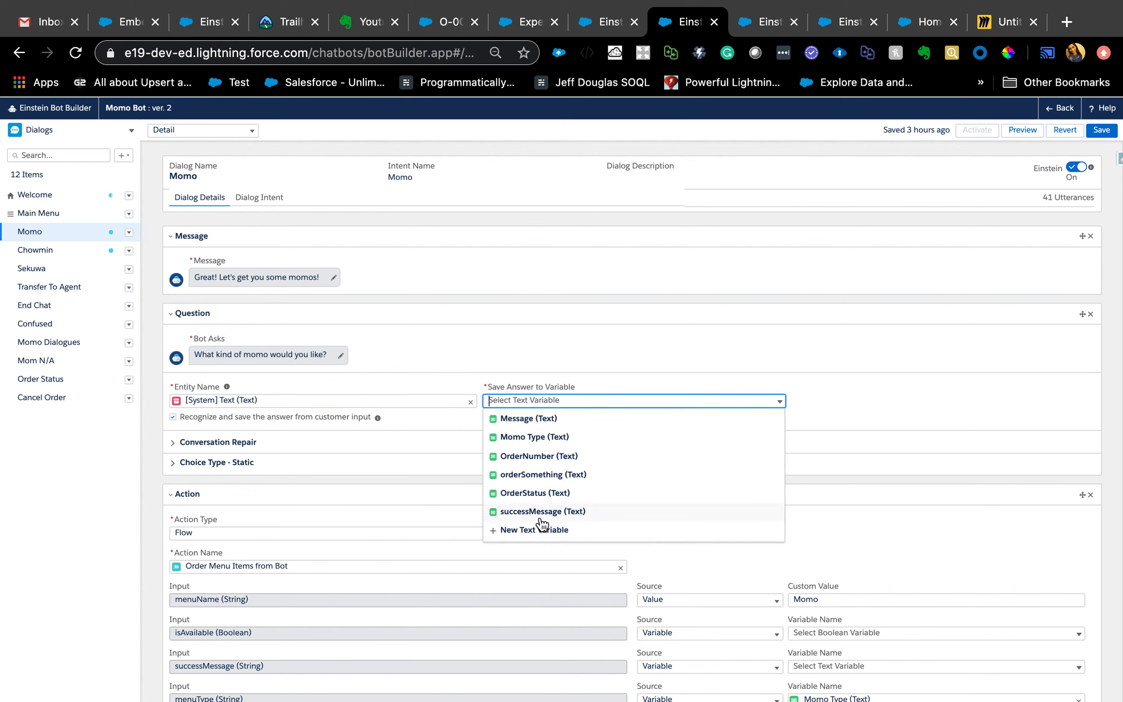
left_click(545, 440)
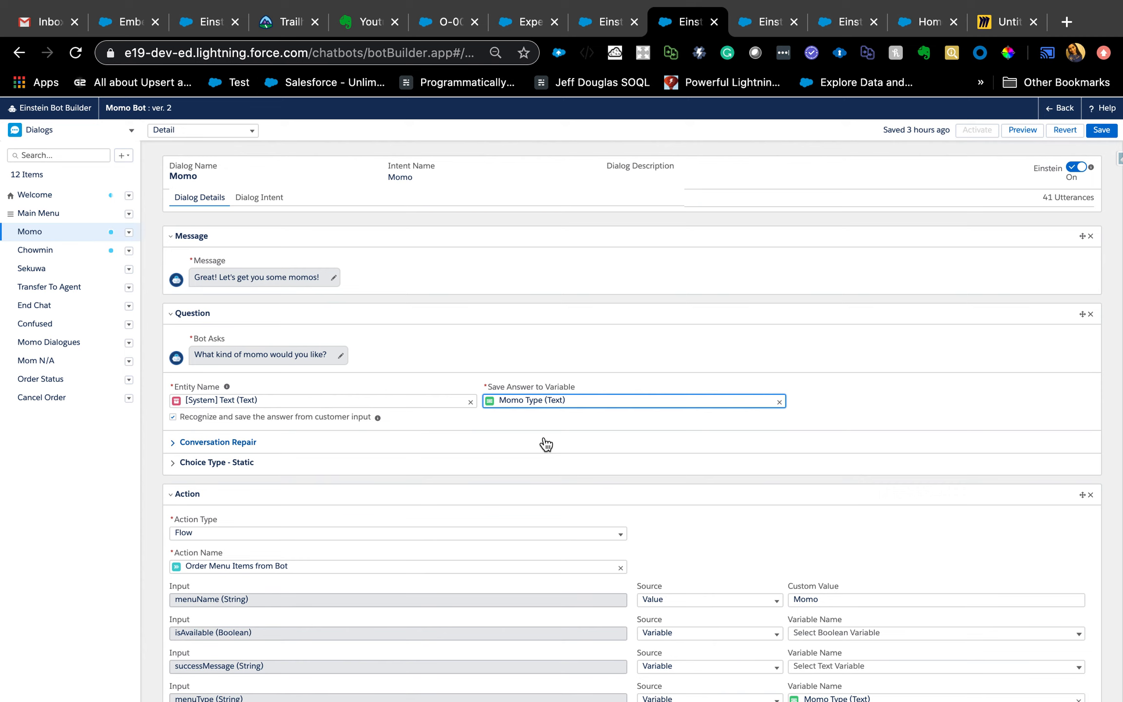
- Review the Momo question's static choices and the input and output mappings of its Order Menu Items from Bot flow action
left_click(175, 463)
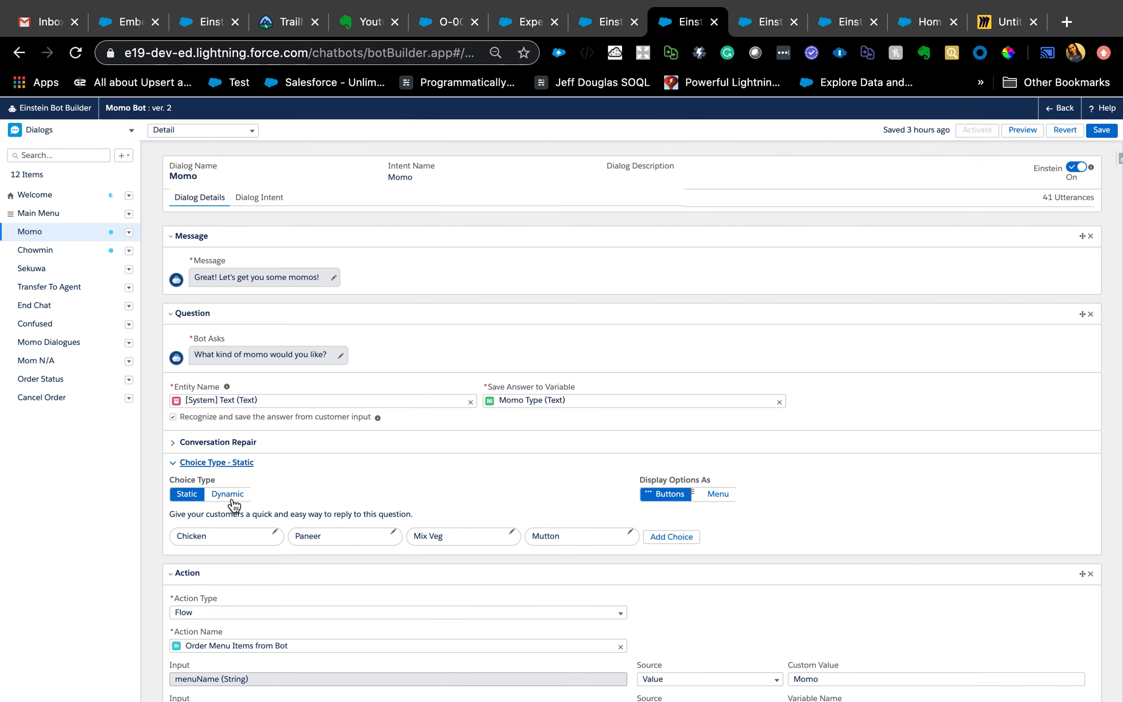
scroll(238, 532, "down", 2)
scroll(238, 535, "down", 5)
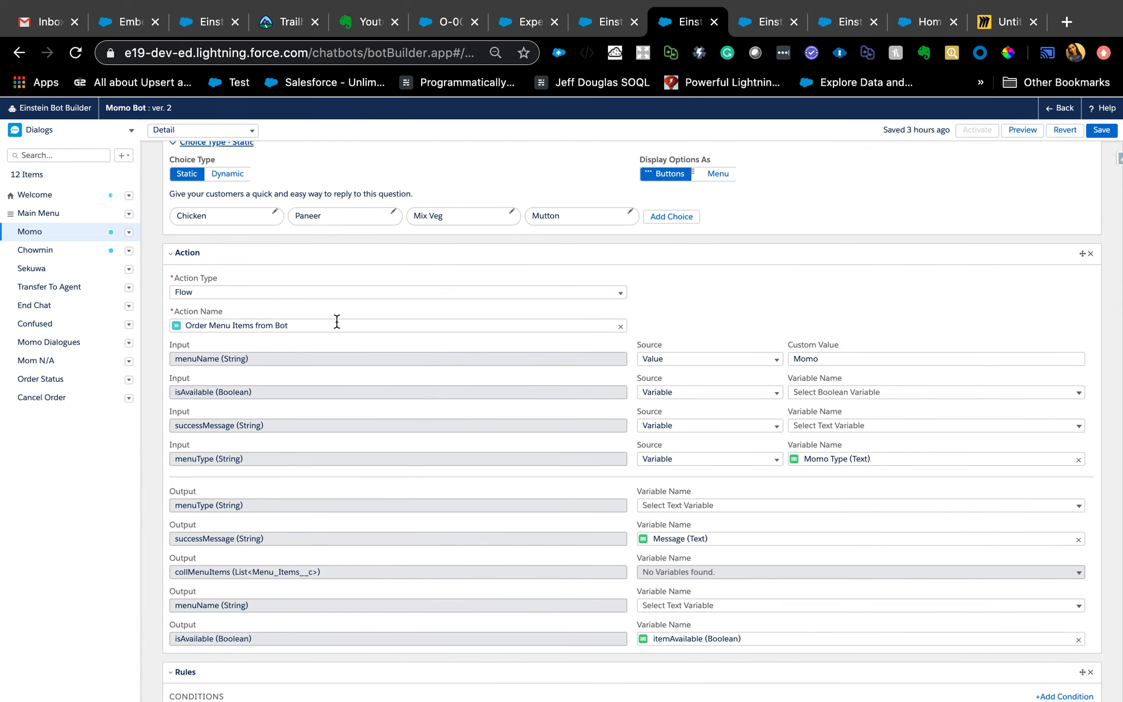
- Collapse the Momo dialog's Action section and its first Rules section and review the dialog's remaining elements
left_click(172, 253)
left_click(168, 285)
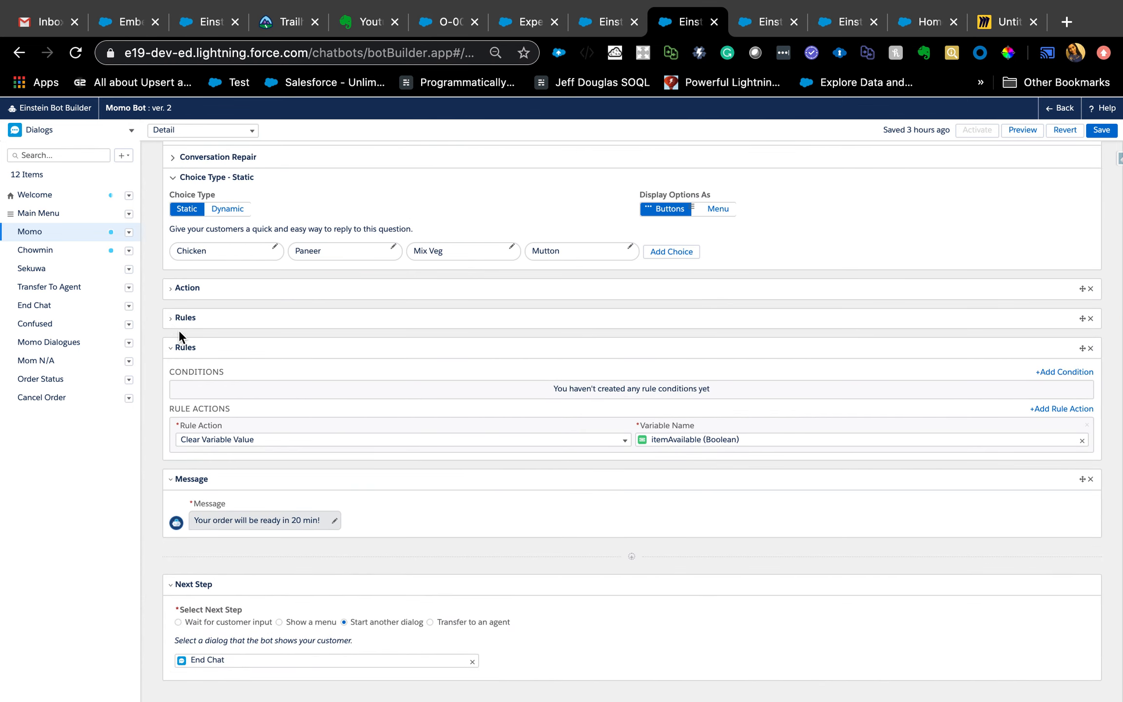
scroll(404, 470, "up", 5)
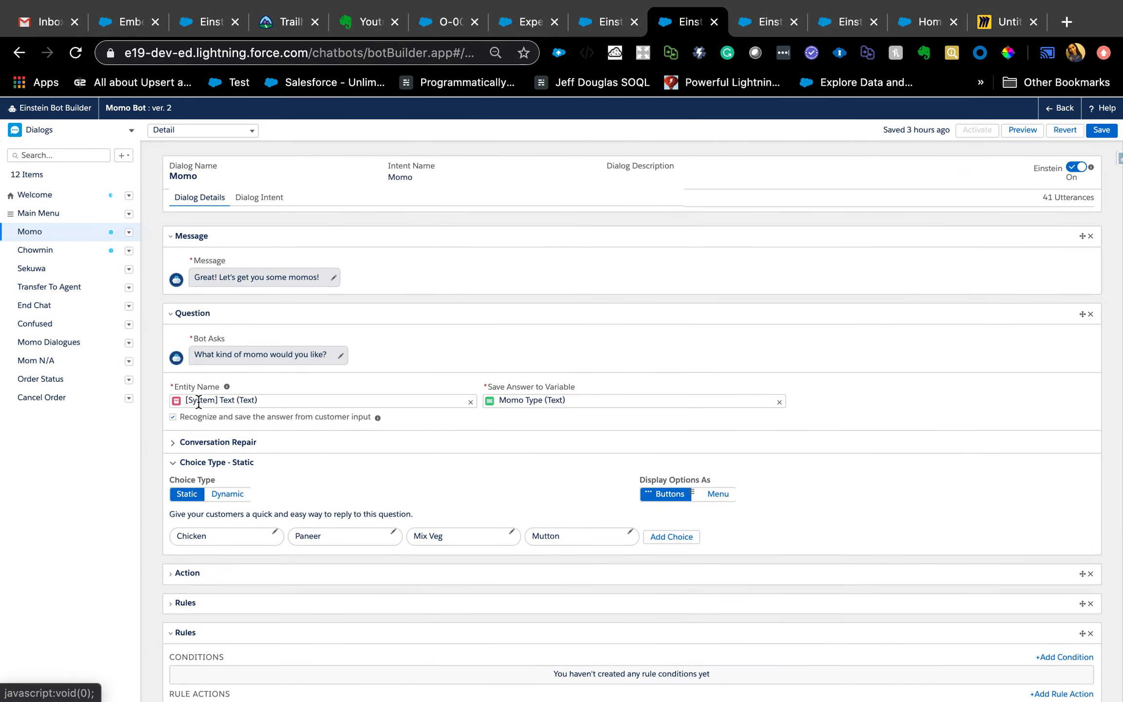
scroll(257, 493, "down", 4)
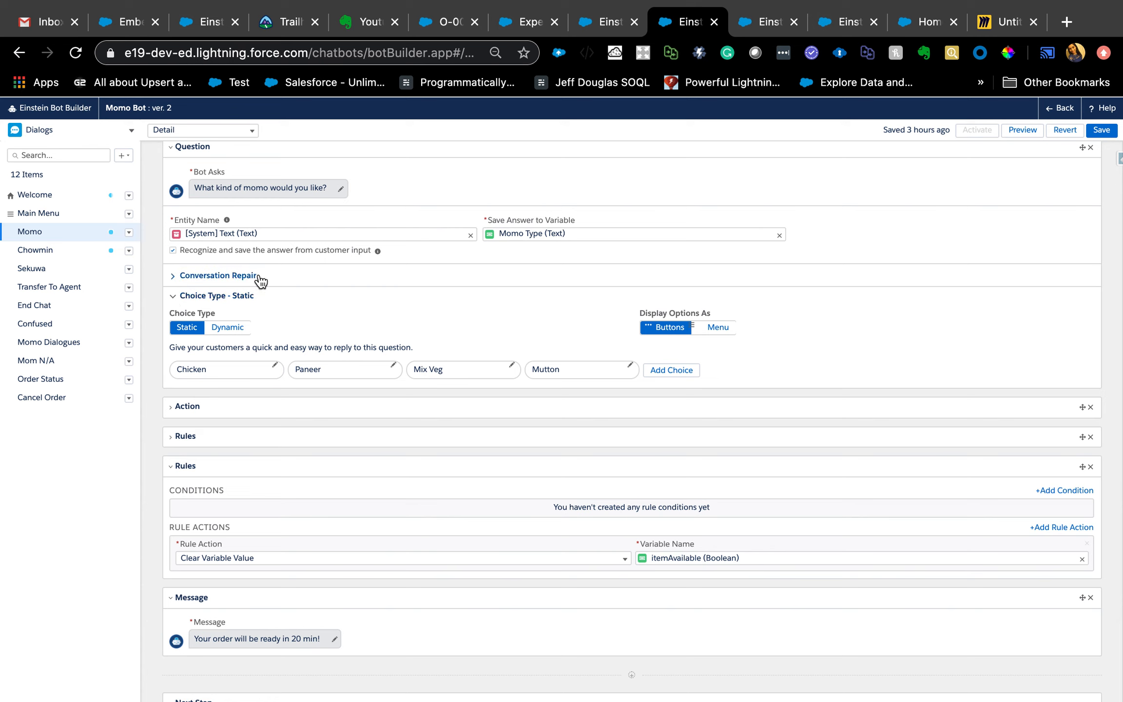
- Open the Chowmin dialog, abandoning the unsaved Momo changes, and add an Object Search action on the Knowledge object
left_click(32, 254)
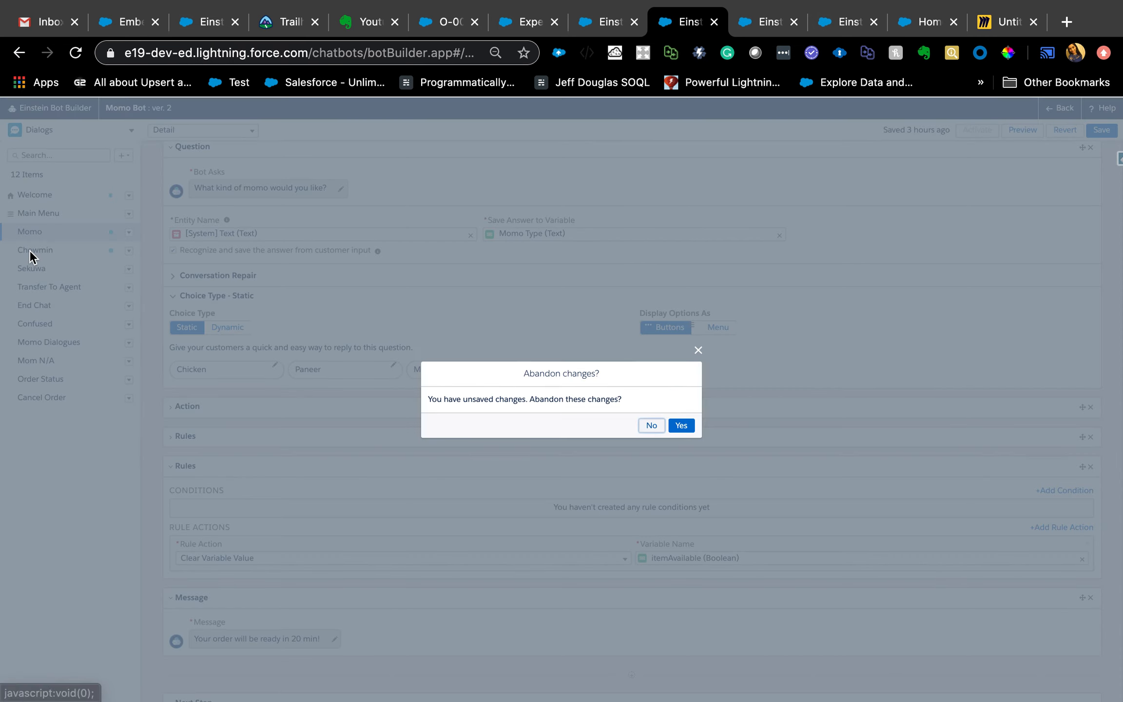
left_click(680, 427)
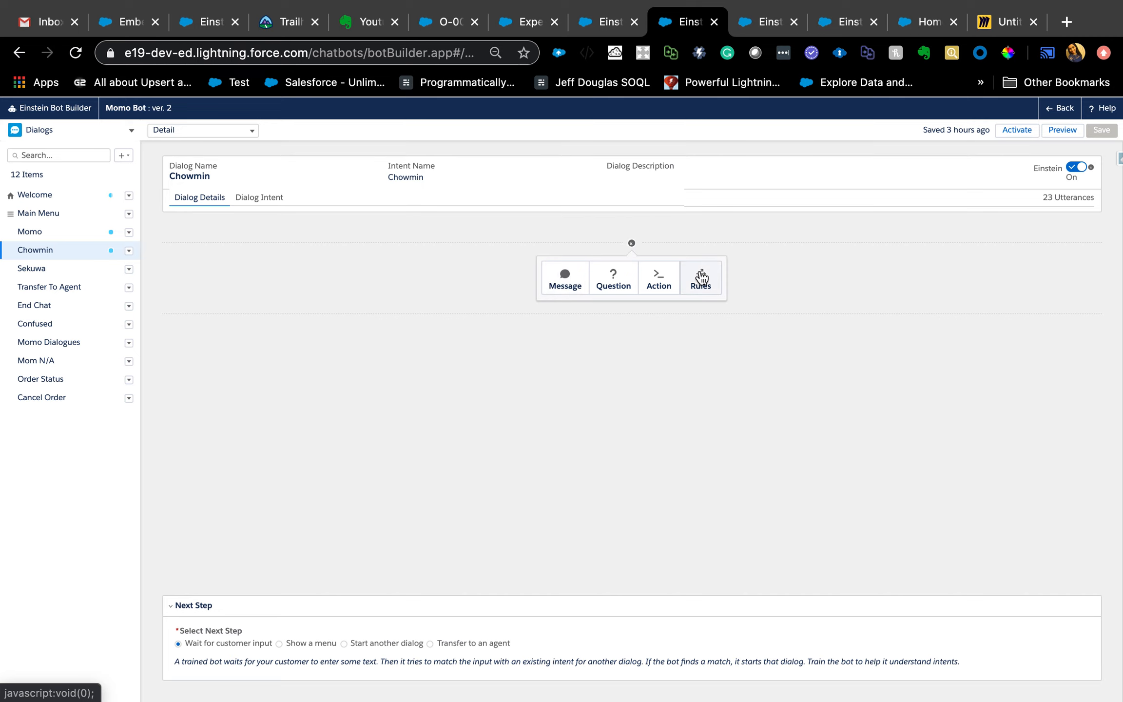
left_click(671, 285)
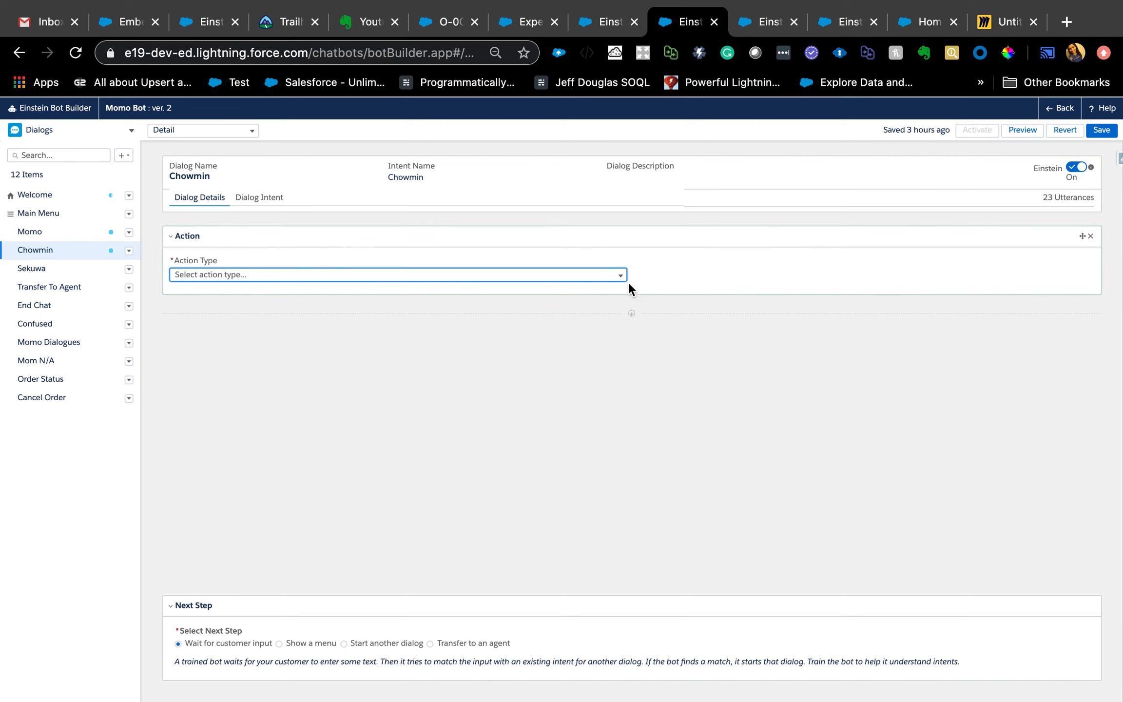
left_click(616, 273)
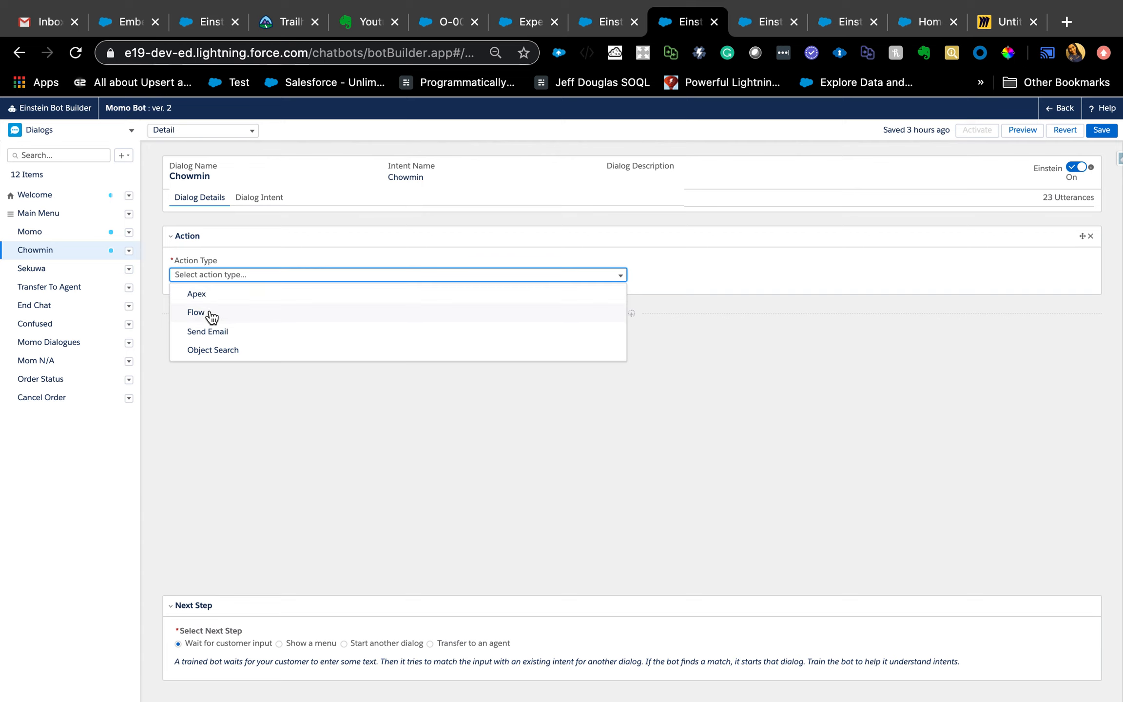
left_click(213, 351)
left_click(740, 277)
left_click(679, 294)
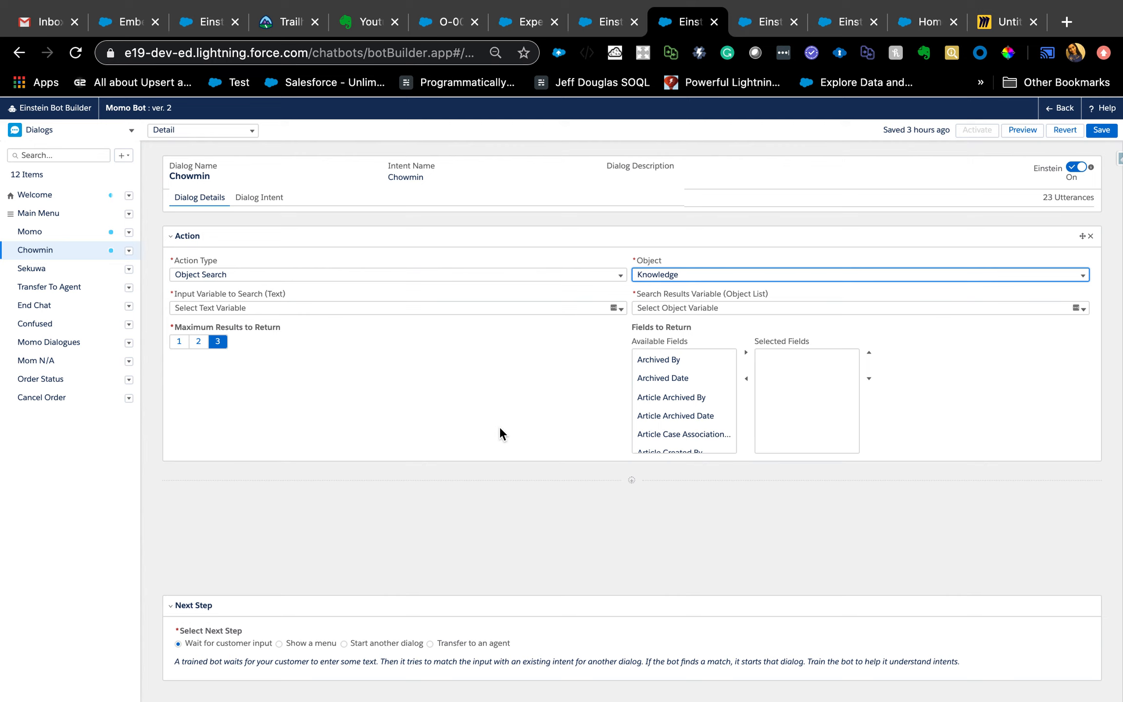
- Add a Rules element below Chowmin's action, then abandon the unsaved changes and return to the Momo dialog
left_click(173, 236)
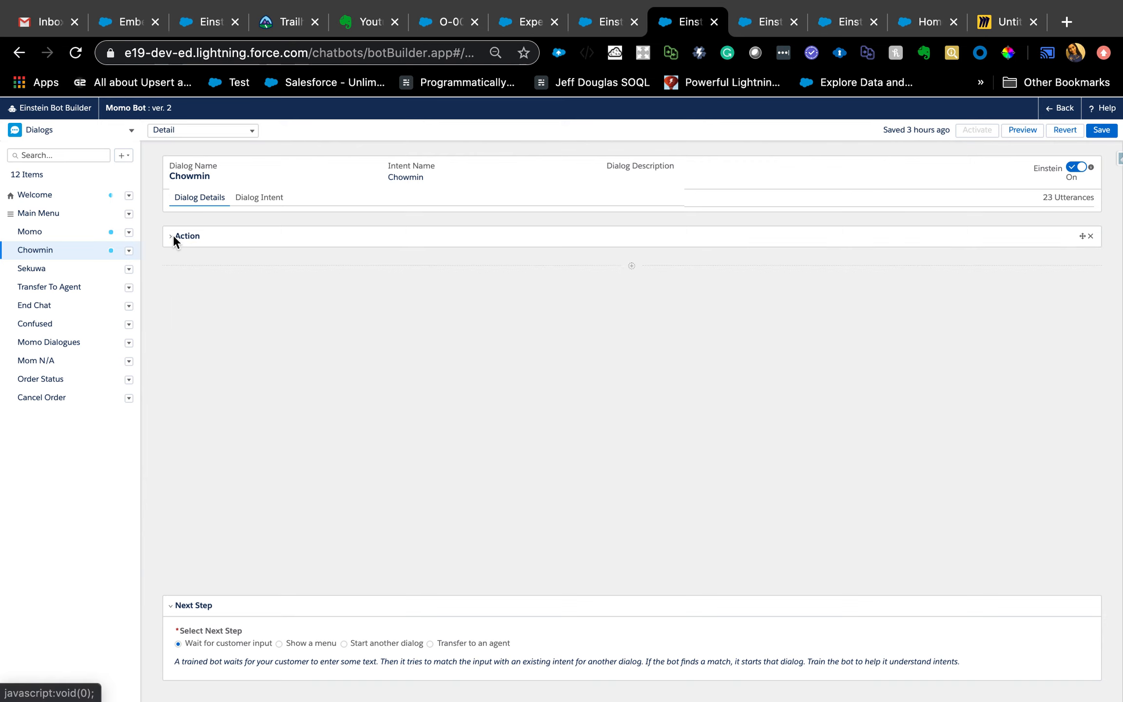
left_click(631, 266)
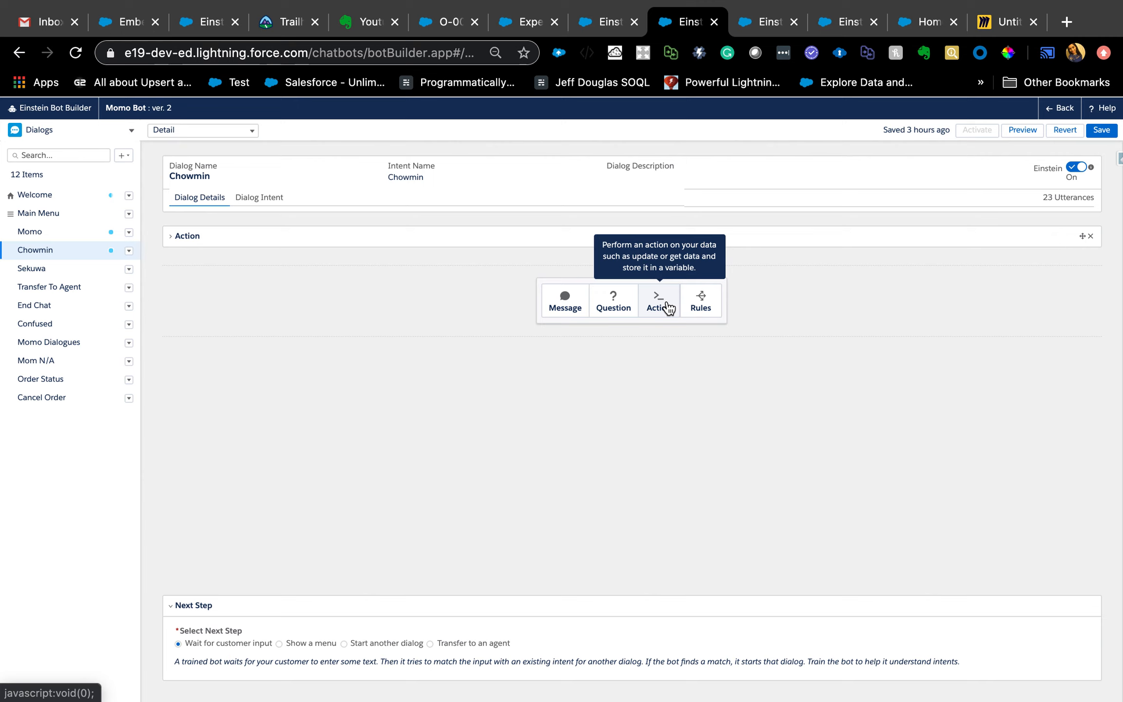
left_click(699, 301)
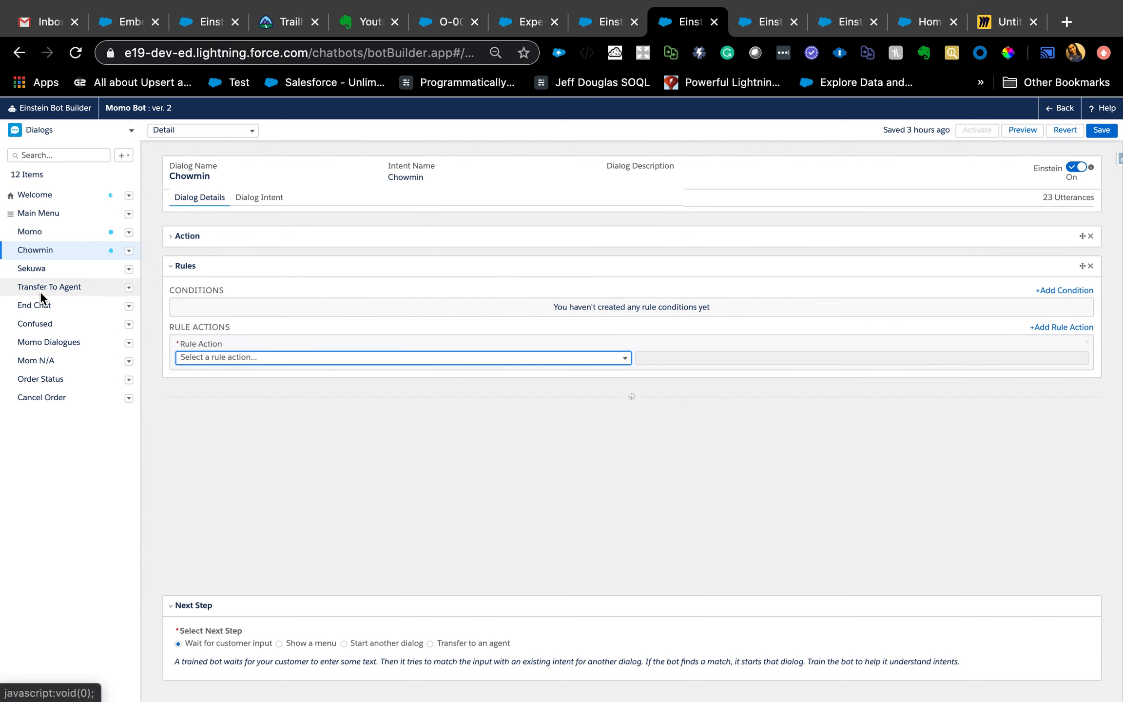
left_click(40, 240)
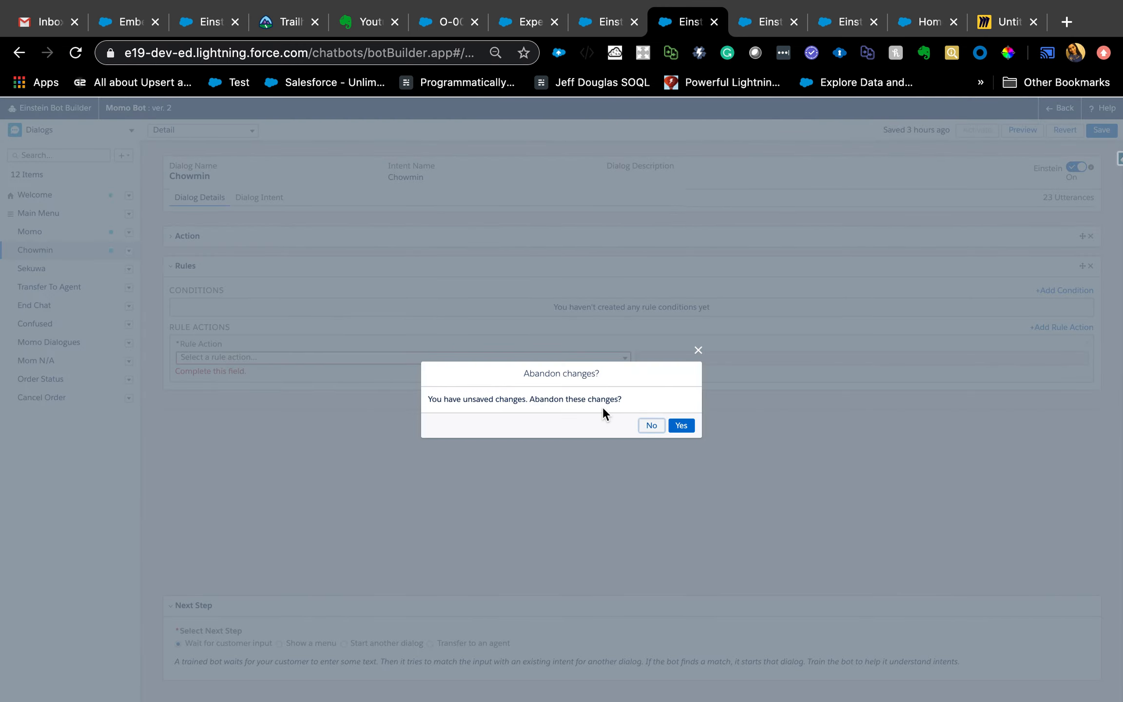
left_click(681, 426)
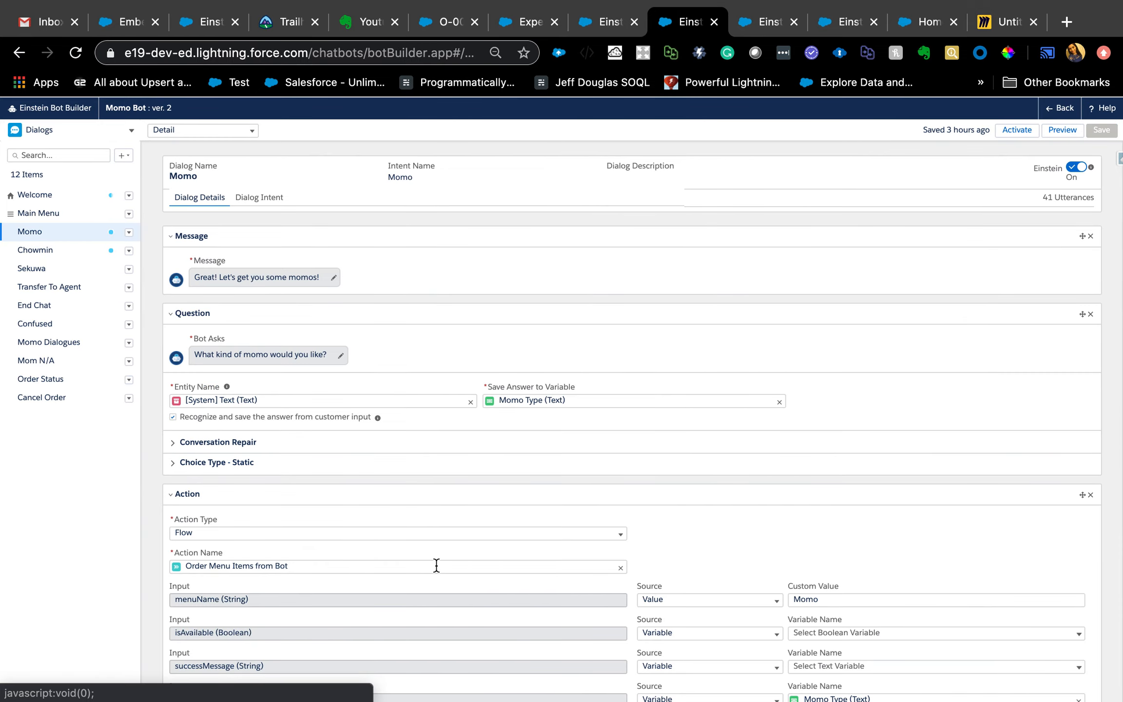
- Examine how the Momo dialog's flow action outputs feed its rules, including the itemAvailable condition and the closing message and next step
scroll(436, 564, "down", 10)
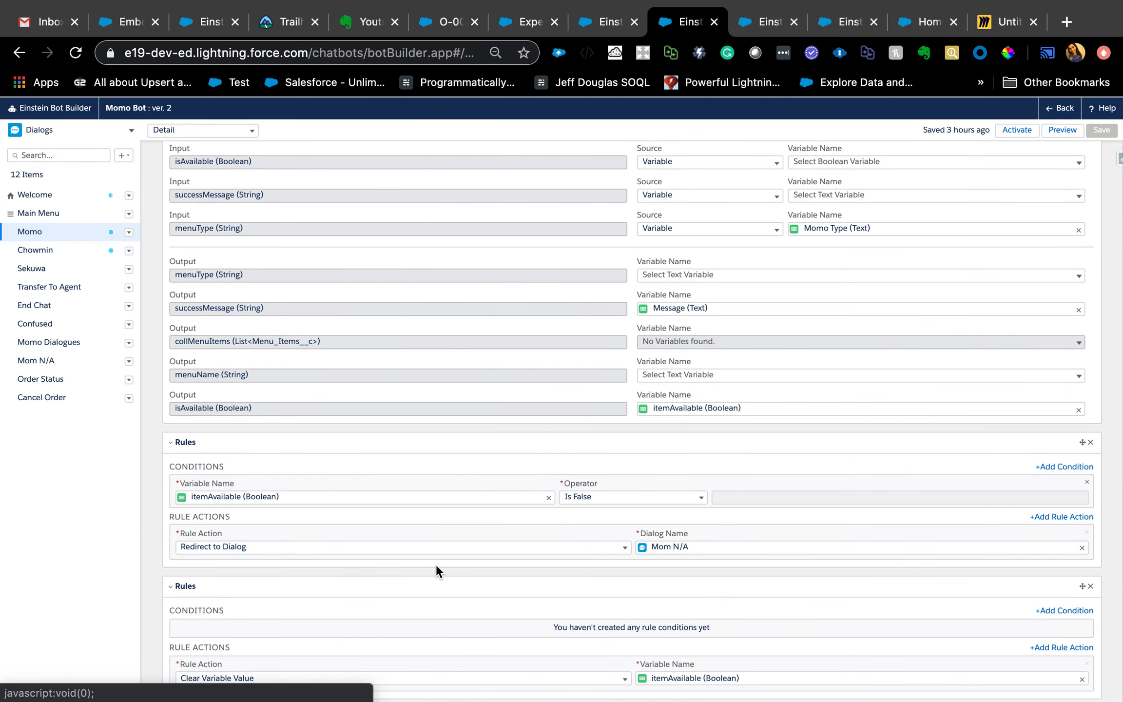
scroll(487, 575, "down", 5)
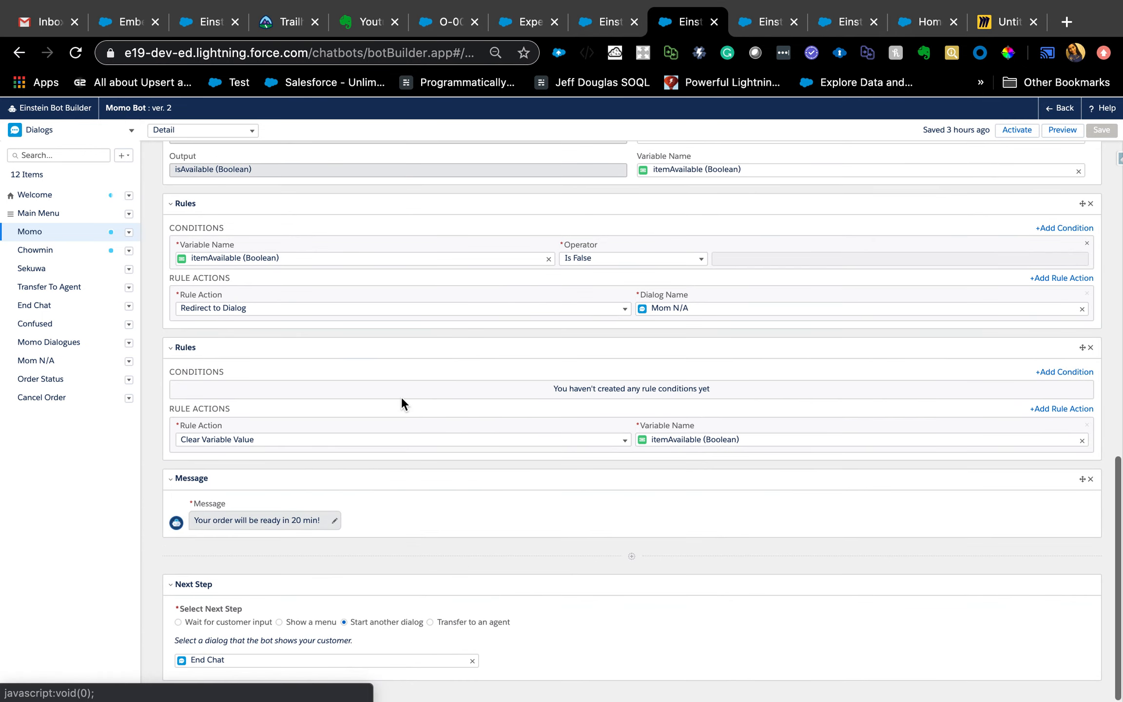
scroll(401, 402, "up", 5)
scroll(343, 518, "up", 4)
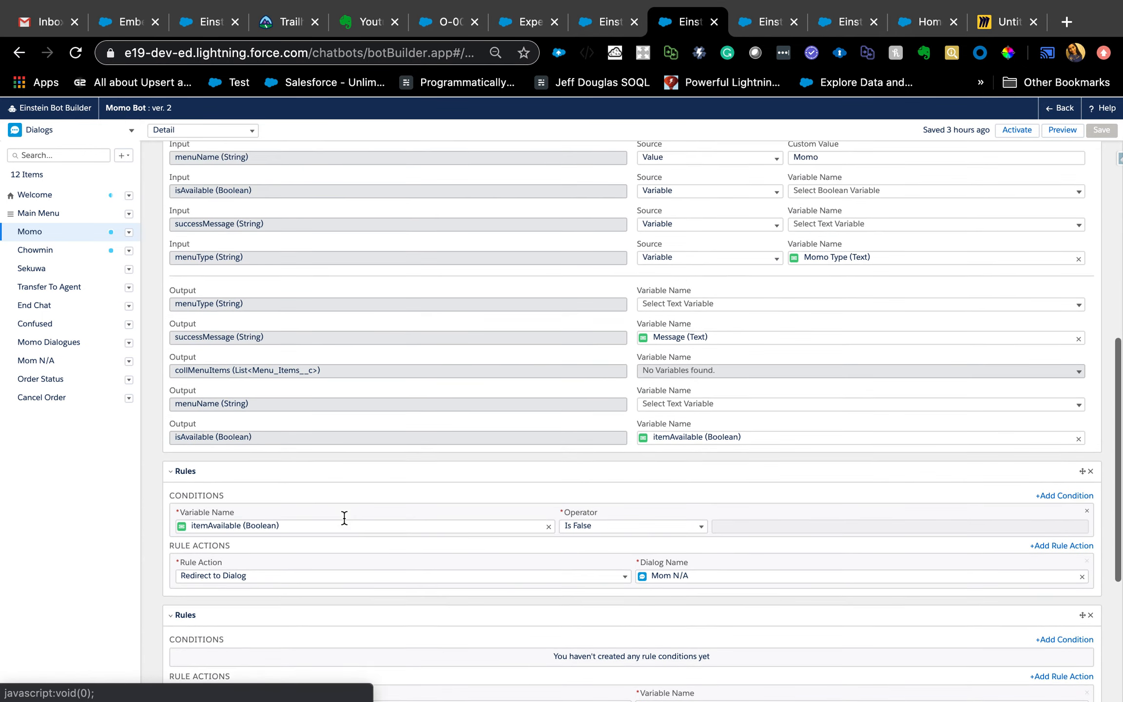
scroll(340, 336, "up", 1)
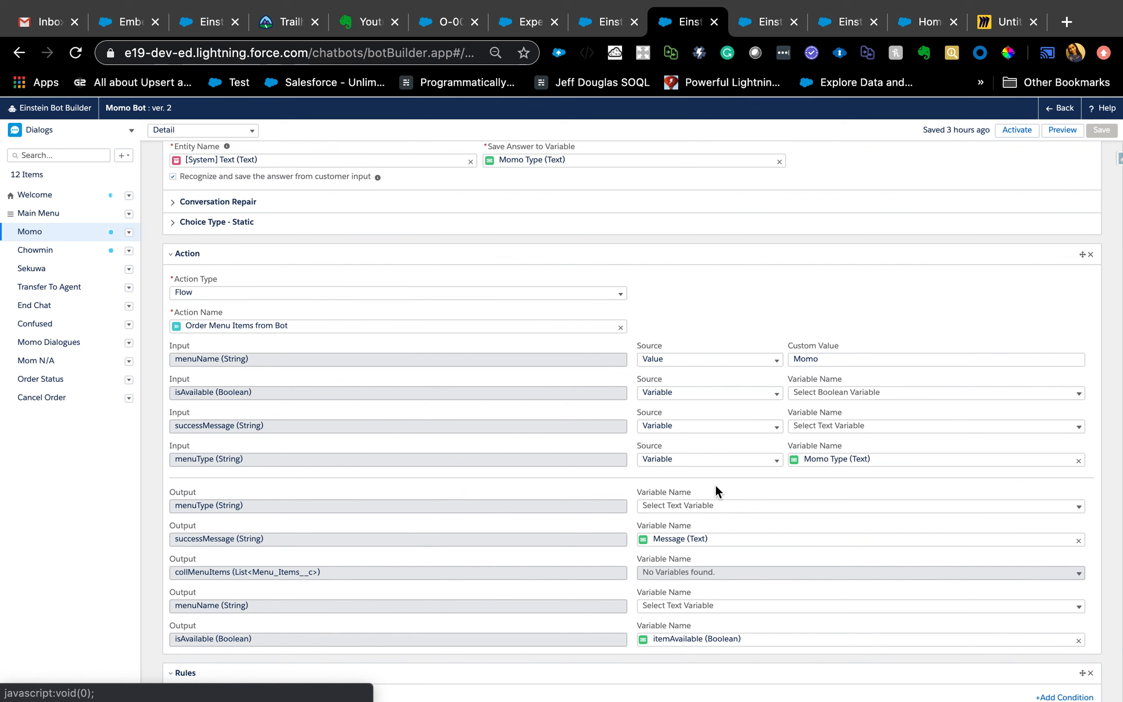
scroll(715, 485, "down", 3)
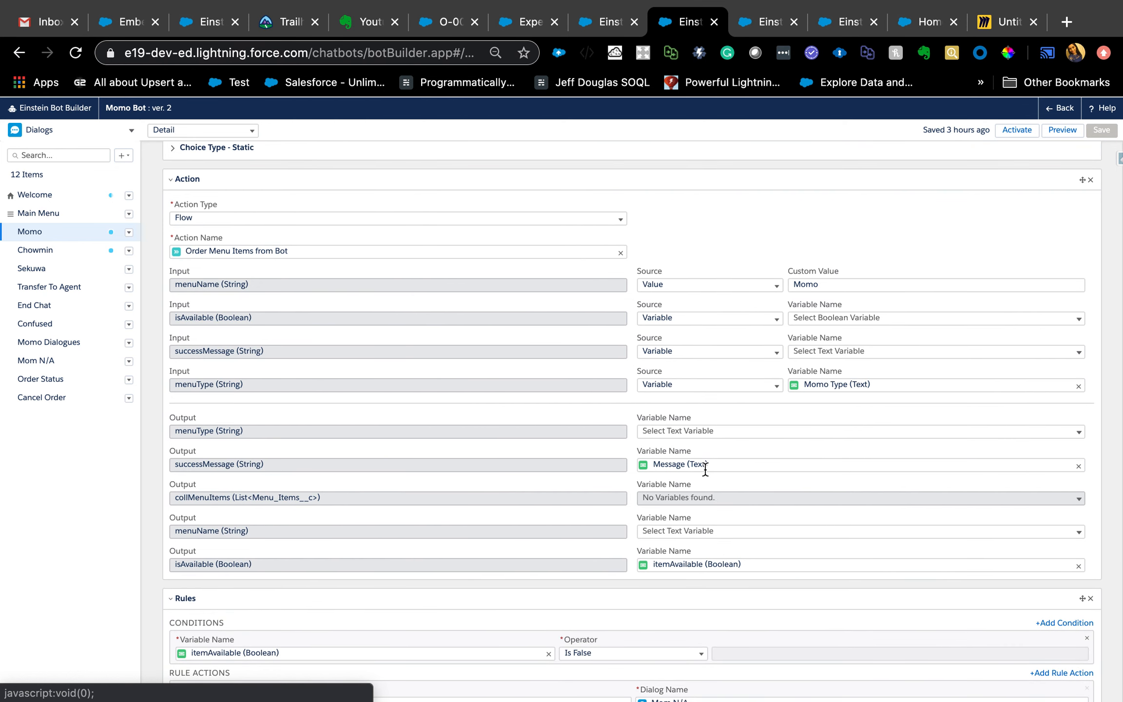
scroll(600, 511, "down", 4)
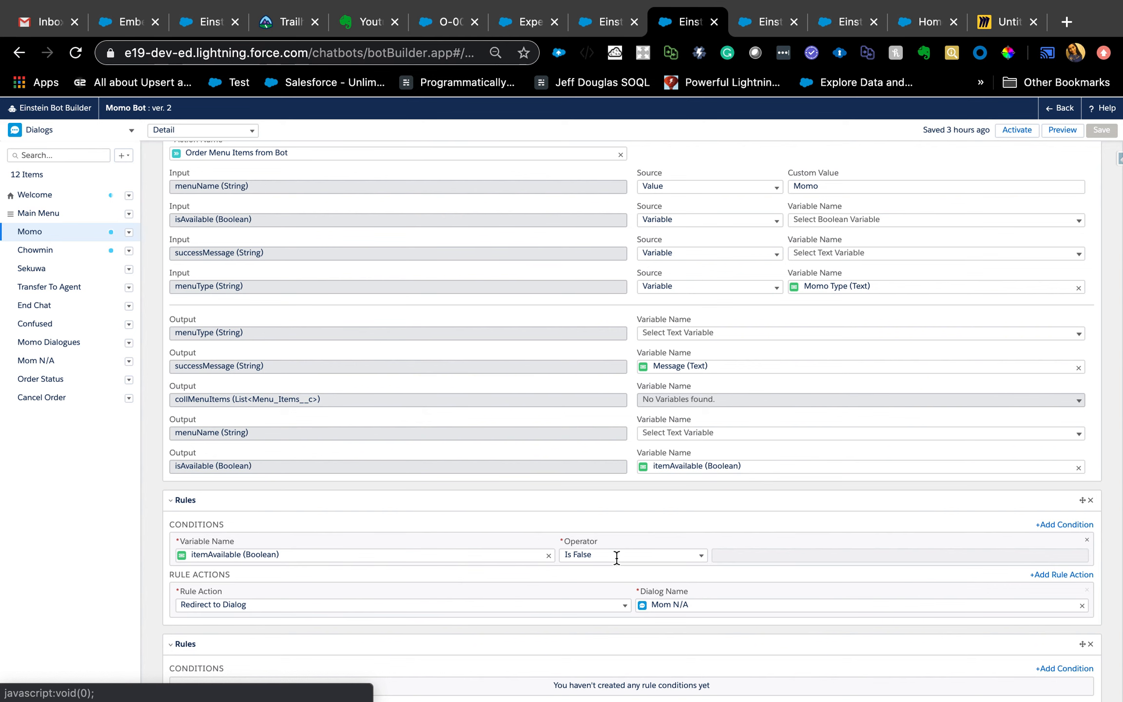
scroll(617, 556, "down", 5)
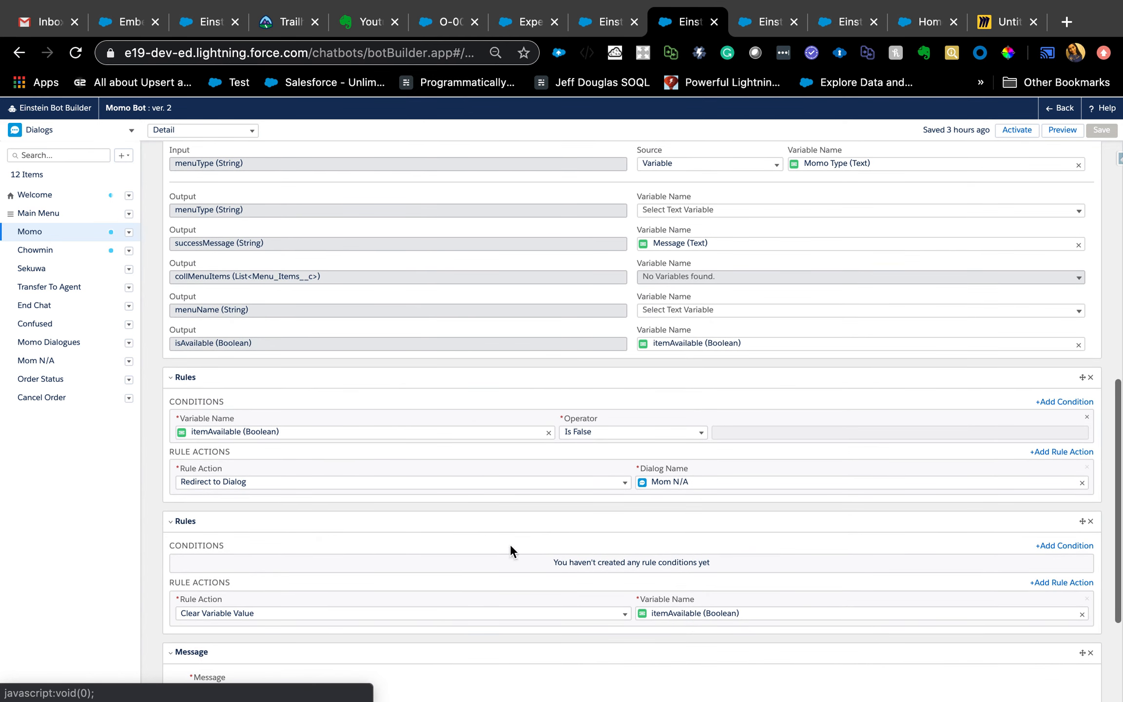
- Inspect the available rule actions and the target dialog of the Momo rule that checks whether itemAvailable is false
left_click(250, 483)
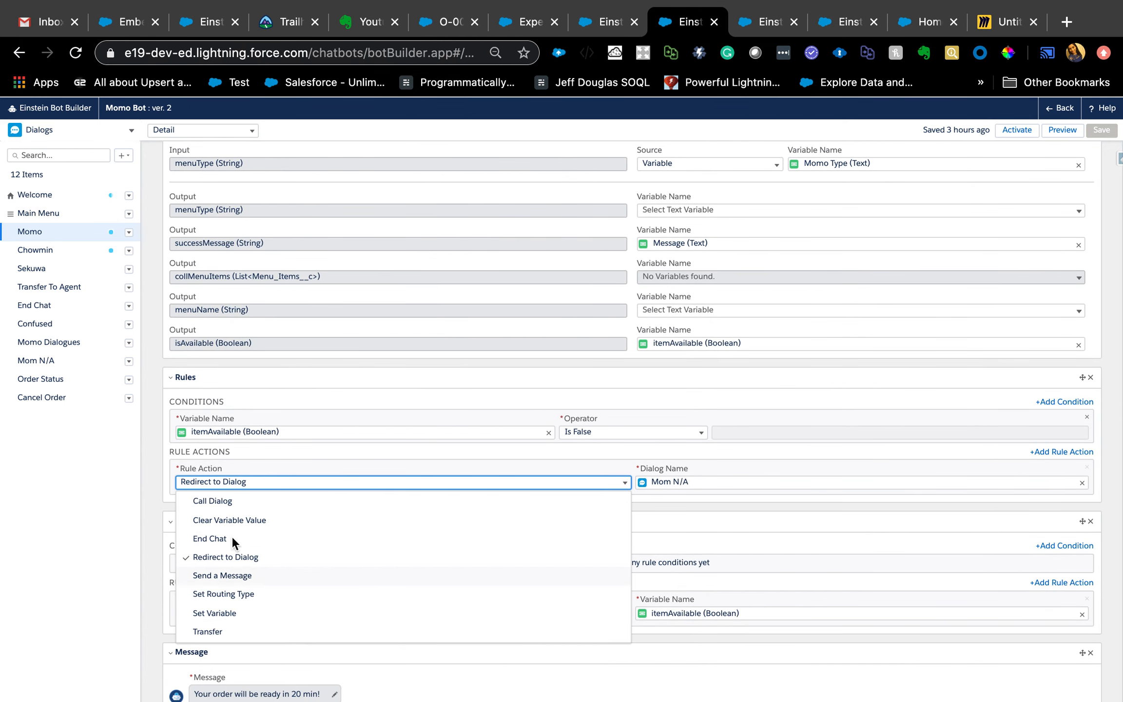
scroll(224, 610, "down", 1)
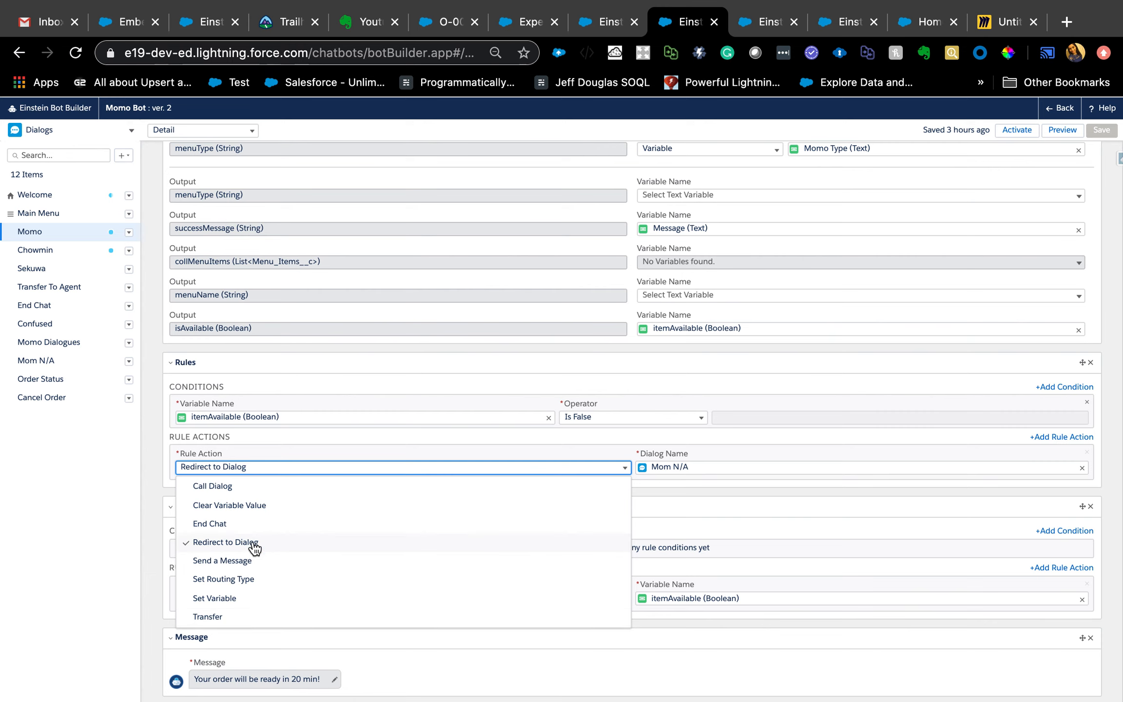
left_click(705, 466)
scroll(592, 488, "down", 5)
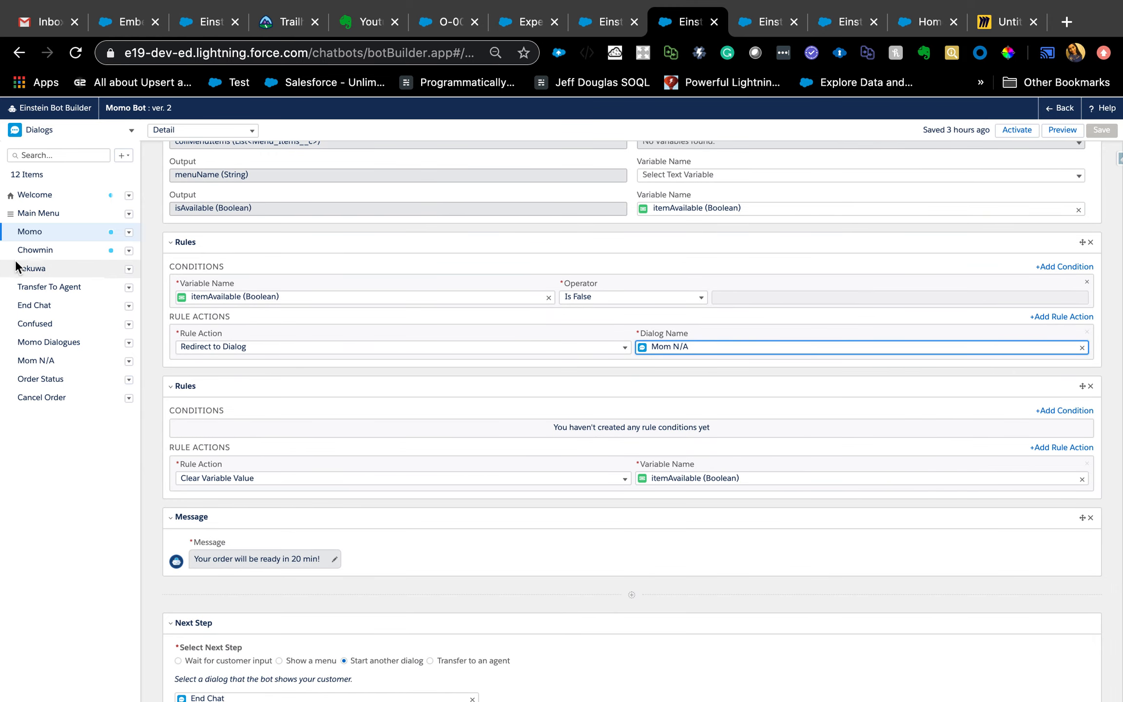
- Open the Mom N/A dialog and examine the Momo_Type variable in its message, its question and its rule actions
left_click(31, 361)
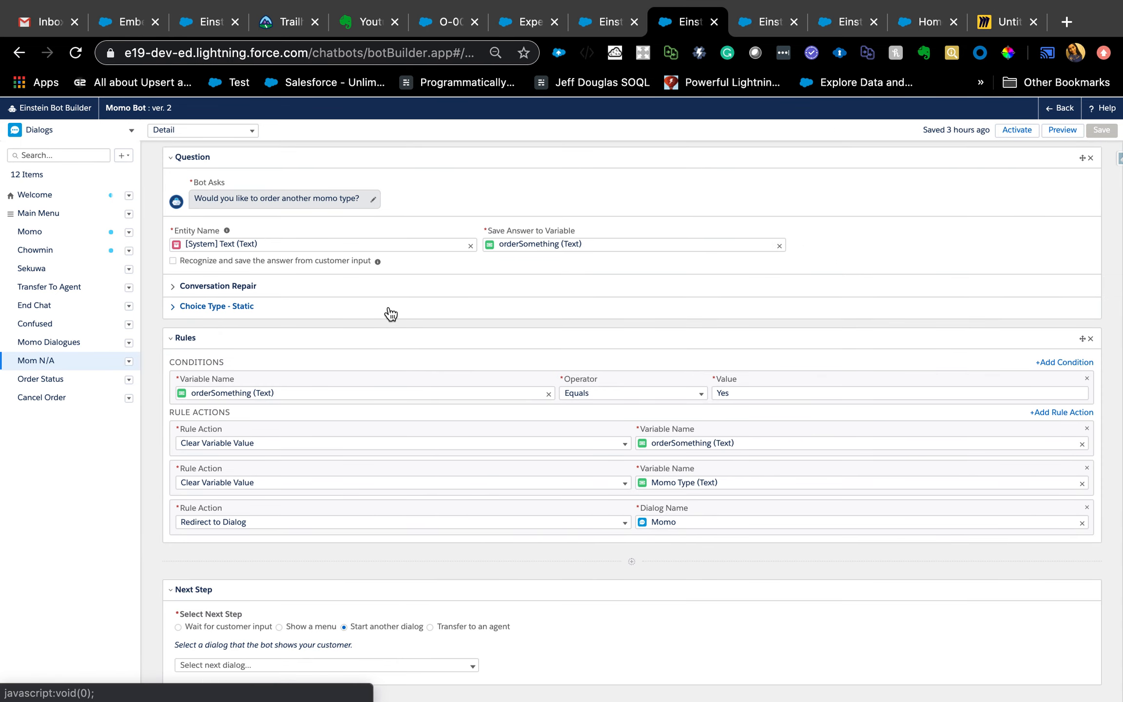
scroll(388, 313, "up", 2)
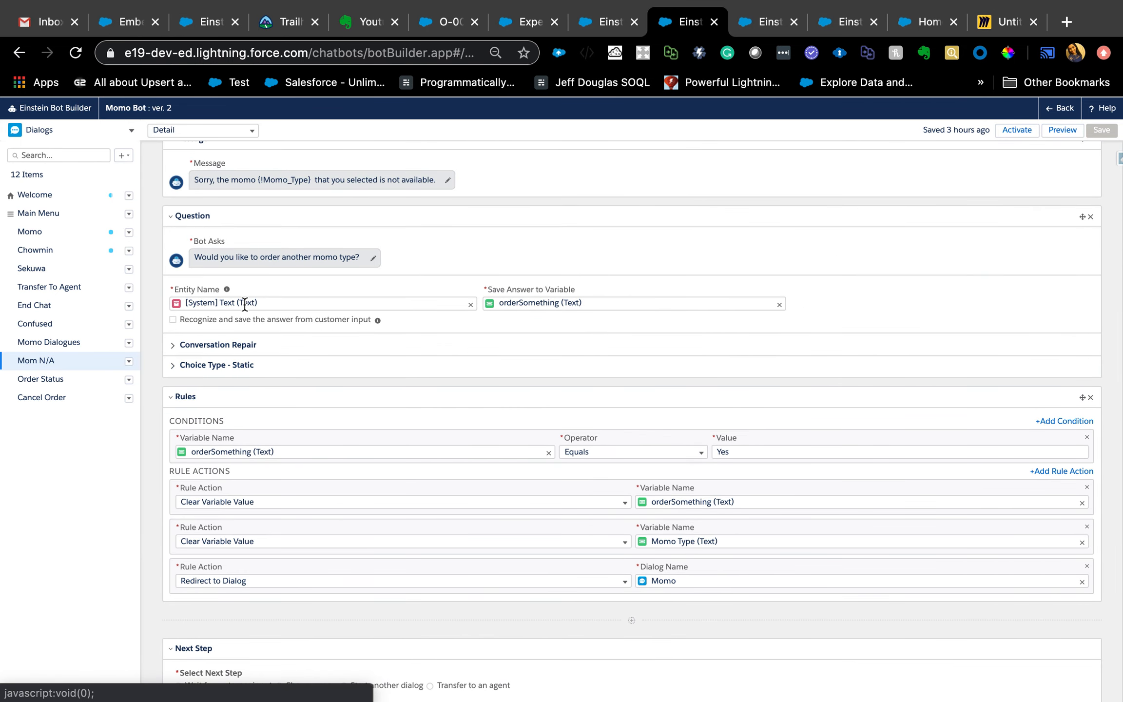
scroll(197, 255, "up", 2)
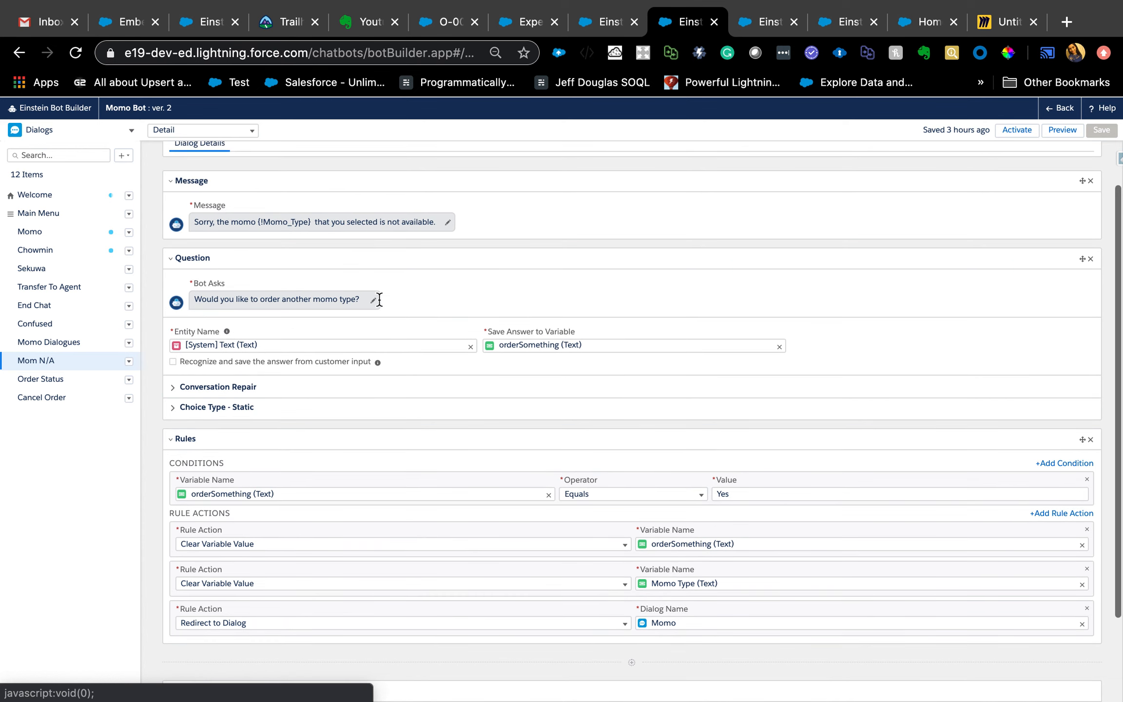
left_click(267, 228)
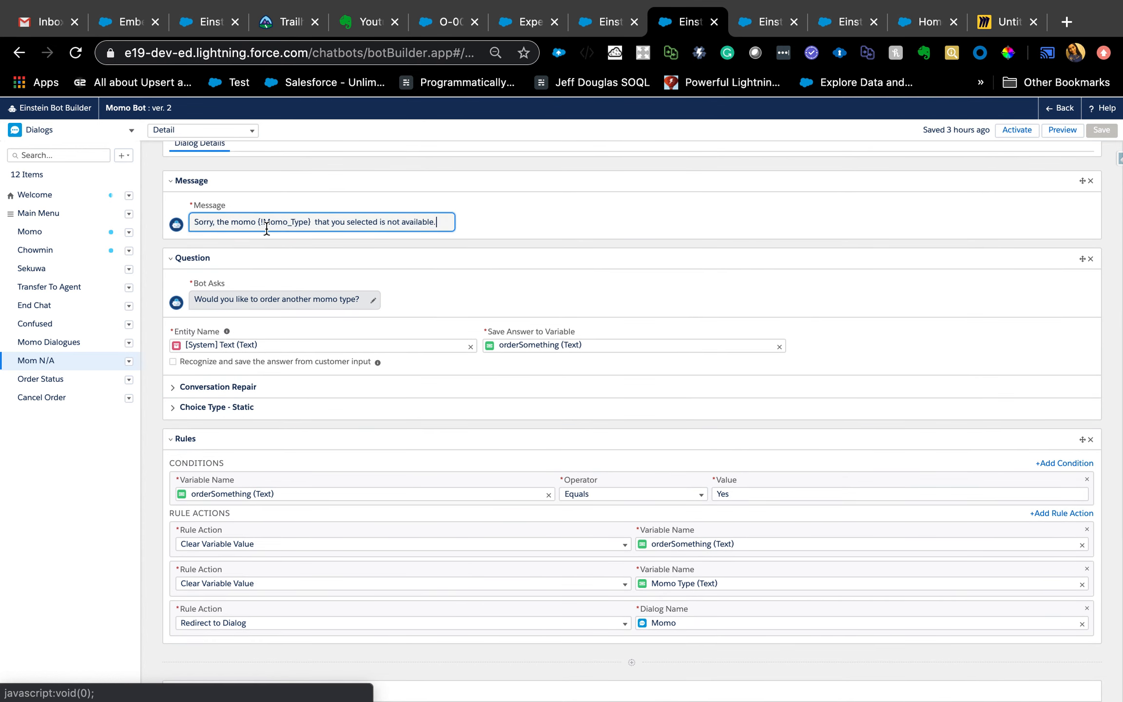
double_click(280, 223)
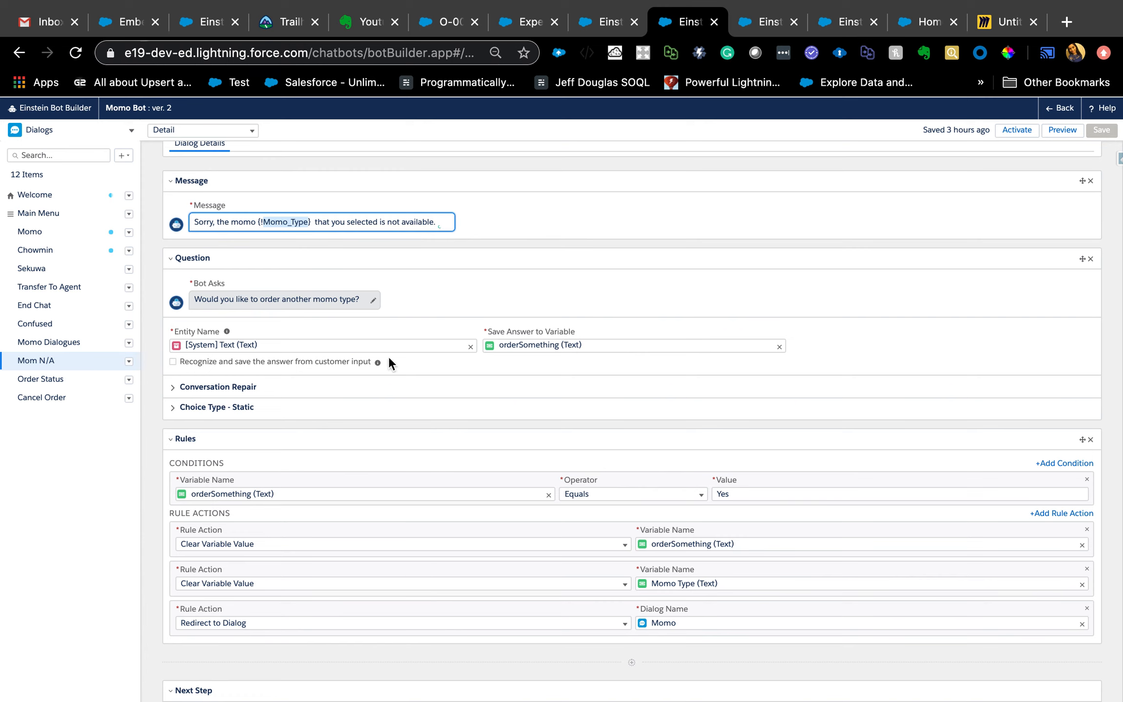
scroll(216, 418, "down", 3)
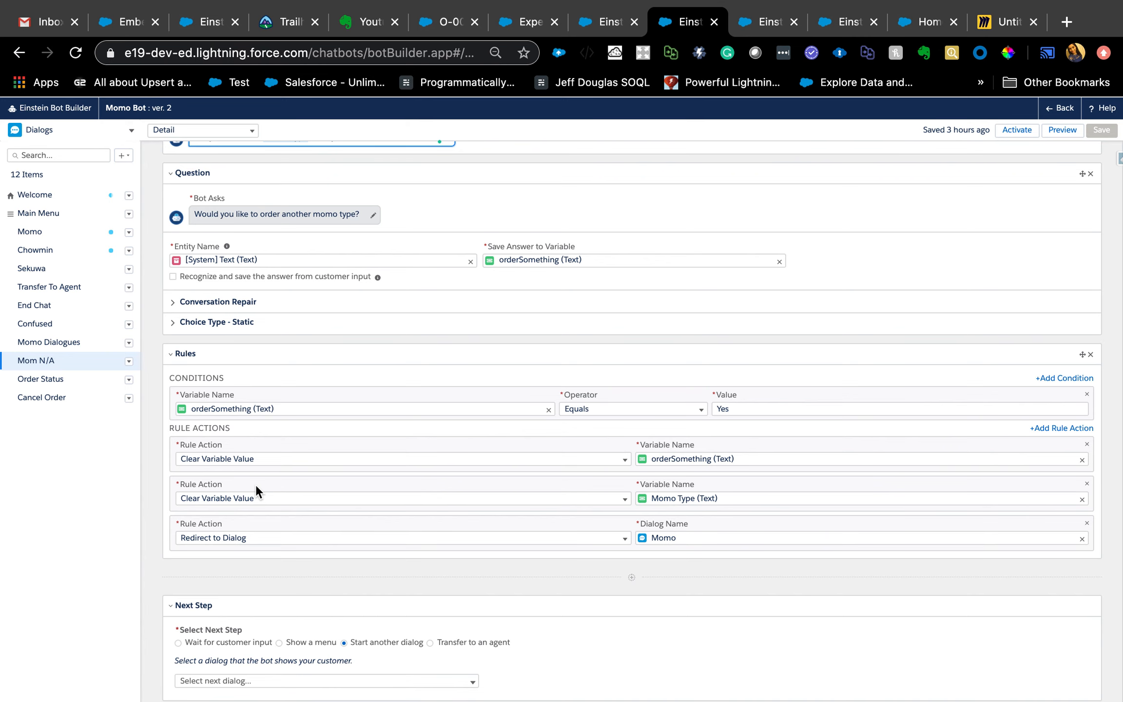
scroll(376, 466, "up", 3)
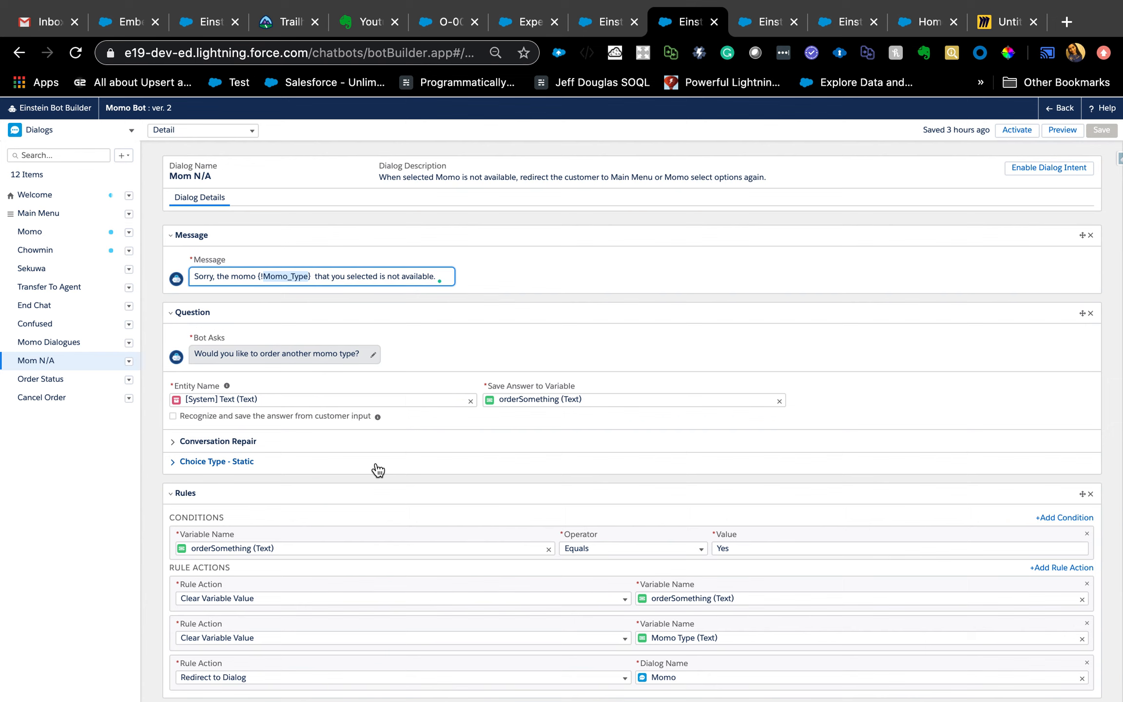